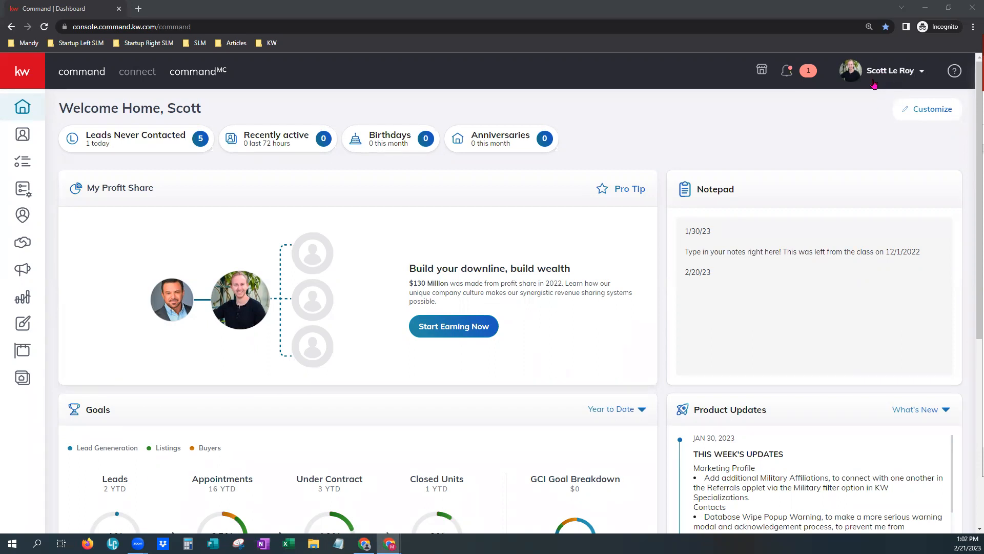
Open the account Settings page from the profile name menu at top right.
click(886, 78)
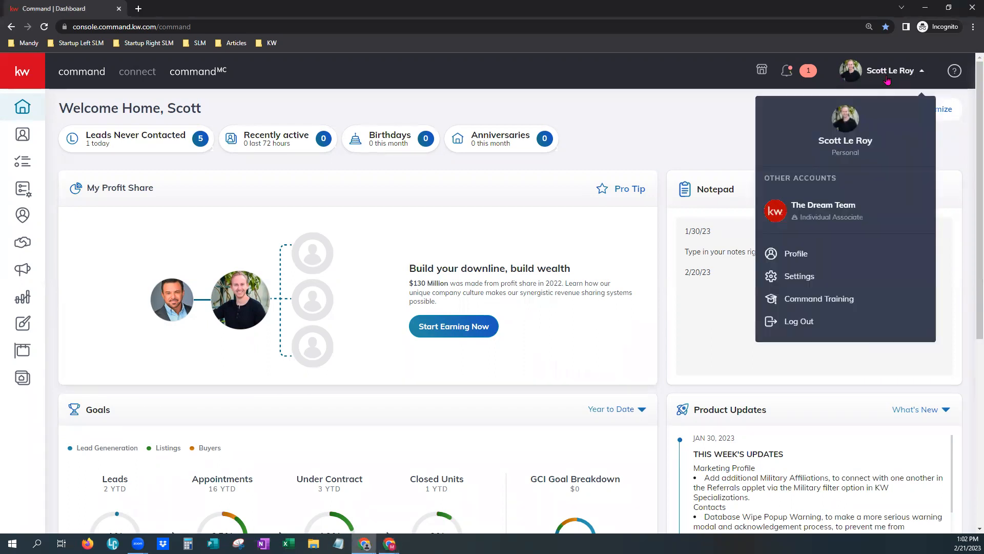
click(806, 276)
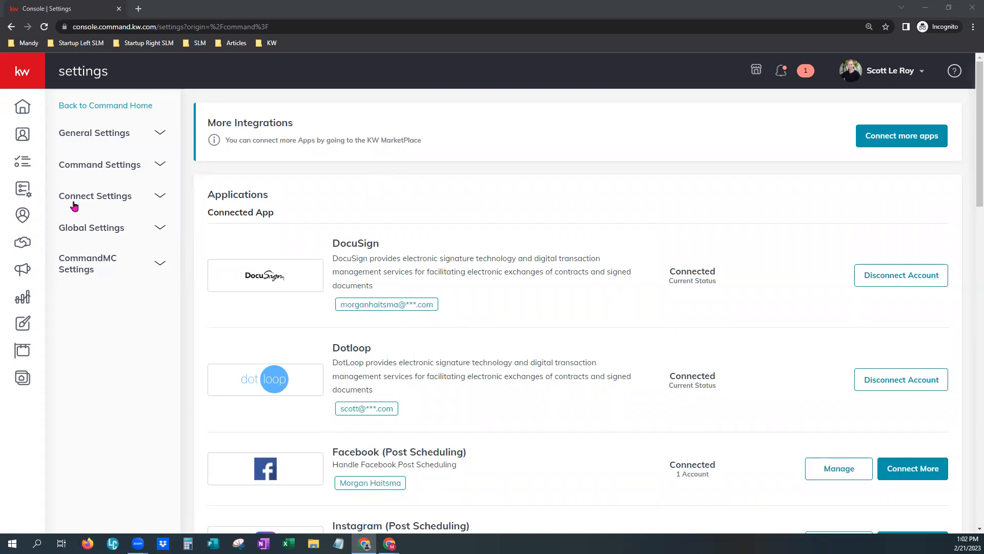
Open Marketing Profile under Connect Settings in the left sidebar.
click(110, 203)
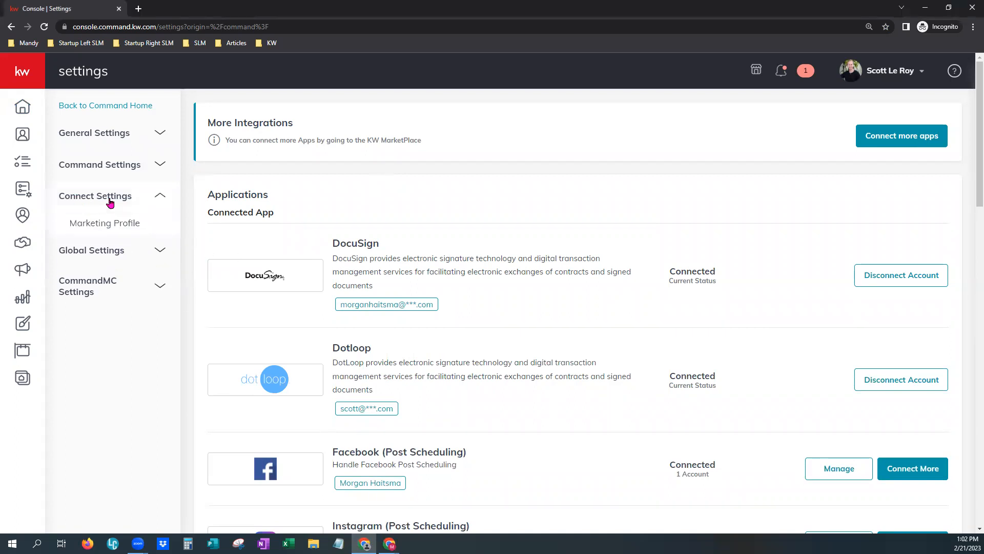
click(126, 226)
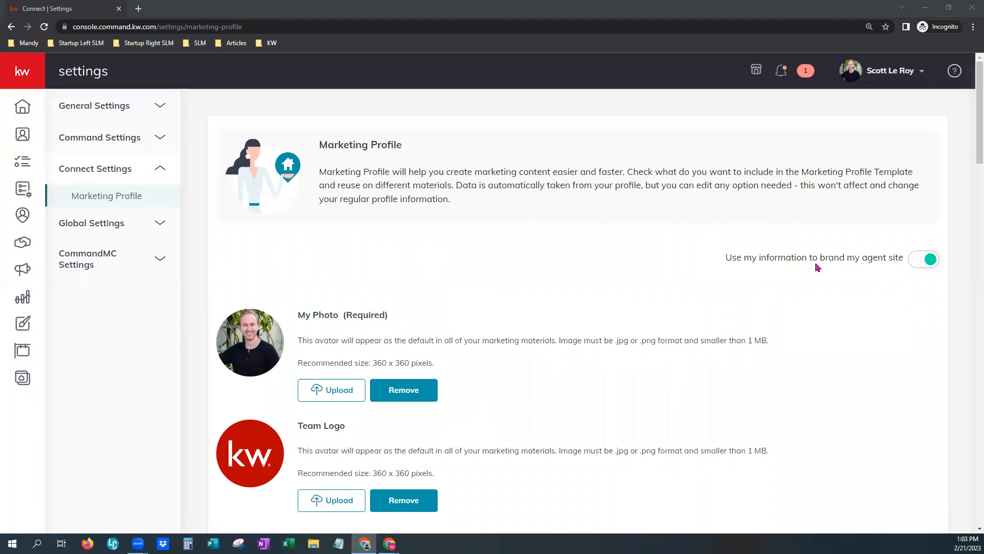
scroll(652, 340, down, 3)
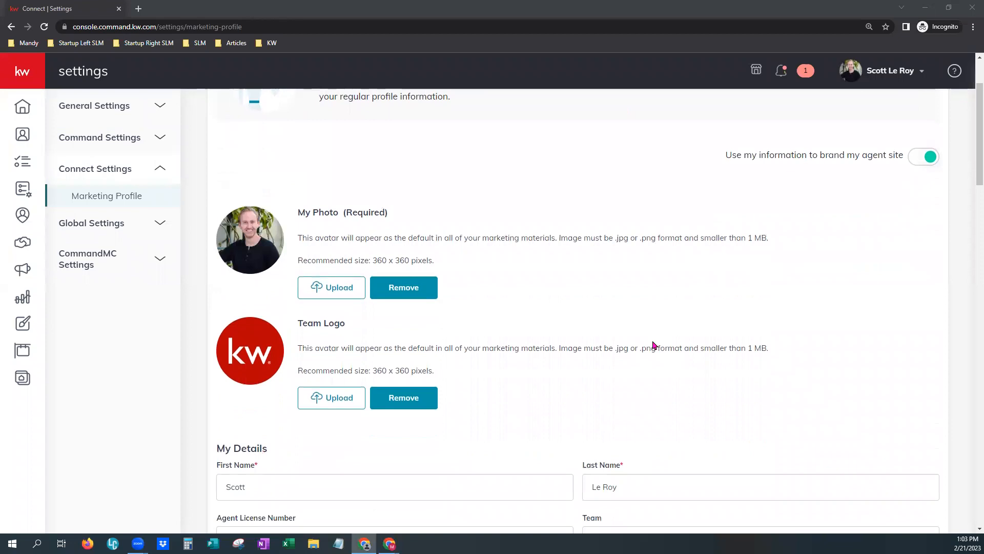
scroll(654, 345, down, 2)
scroll(655, 345, up, 1)
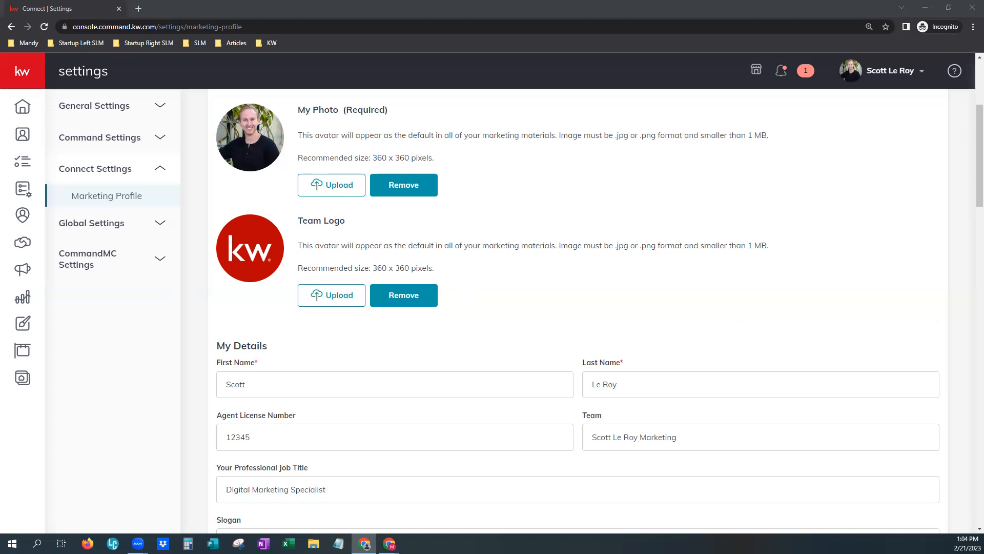
scroll(451, 354, down, 4)
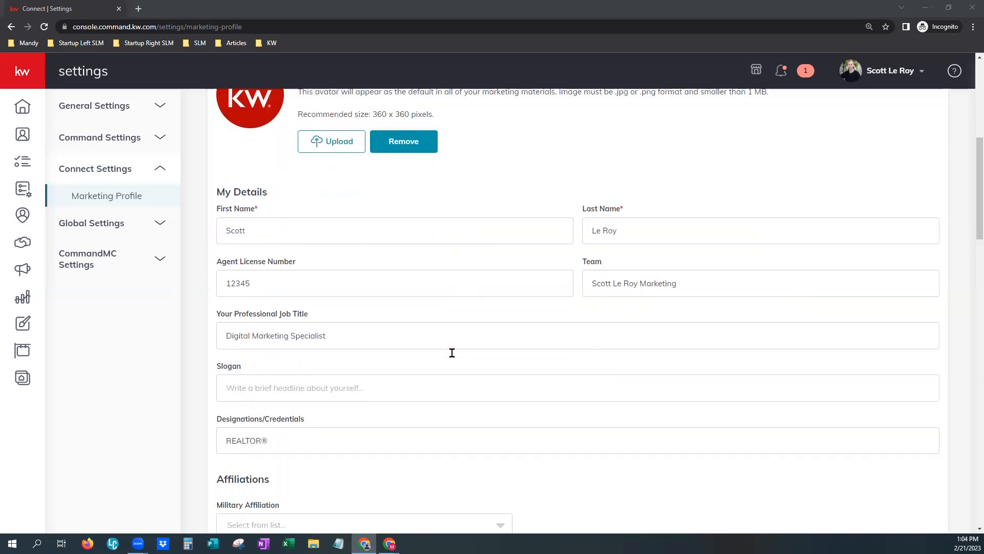
scroll(452, 353, down, 1)
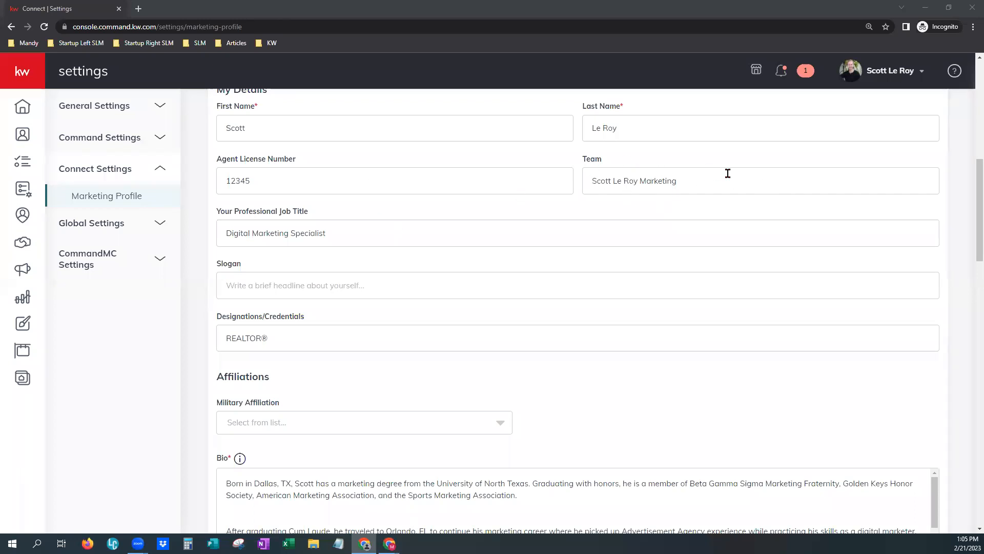
drag(677, 179, 584, 184)
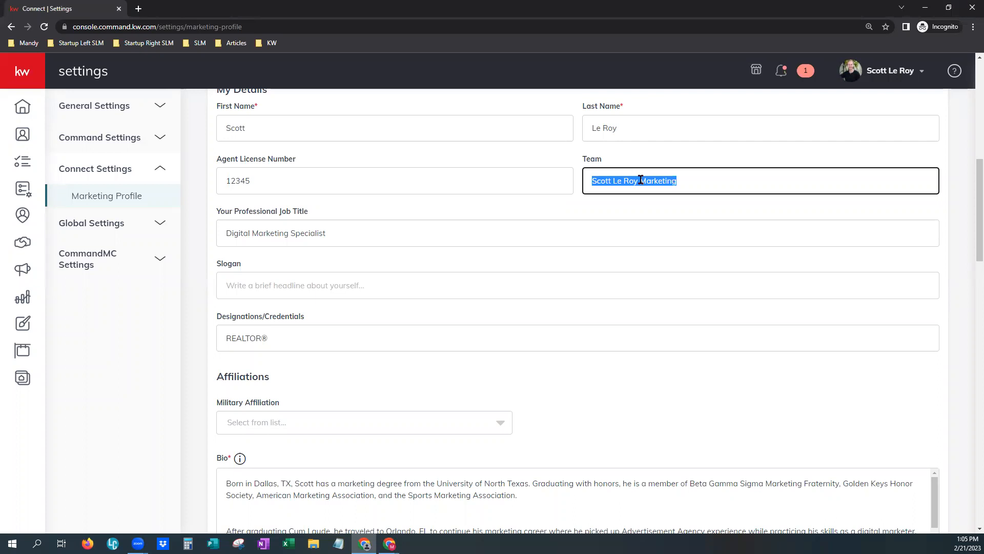
click(691, 179)
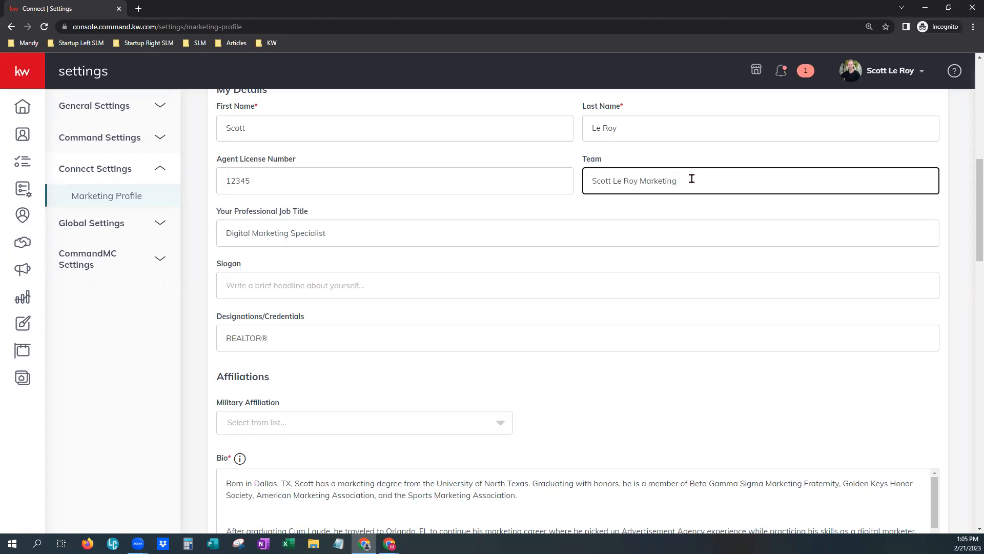
scroll(380, 256, down, 1)
scroll(380, 257, down, 2)
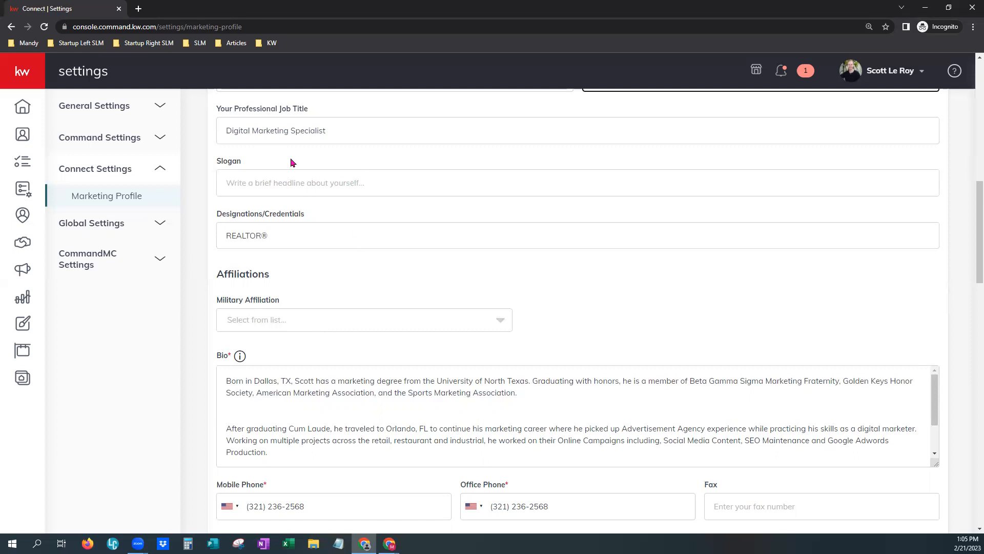
click(251, 182)
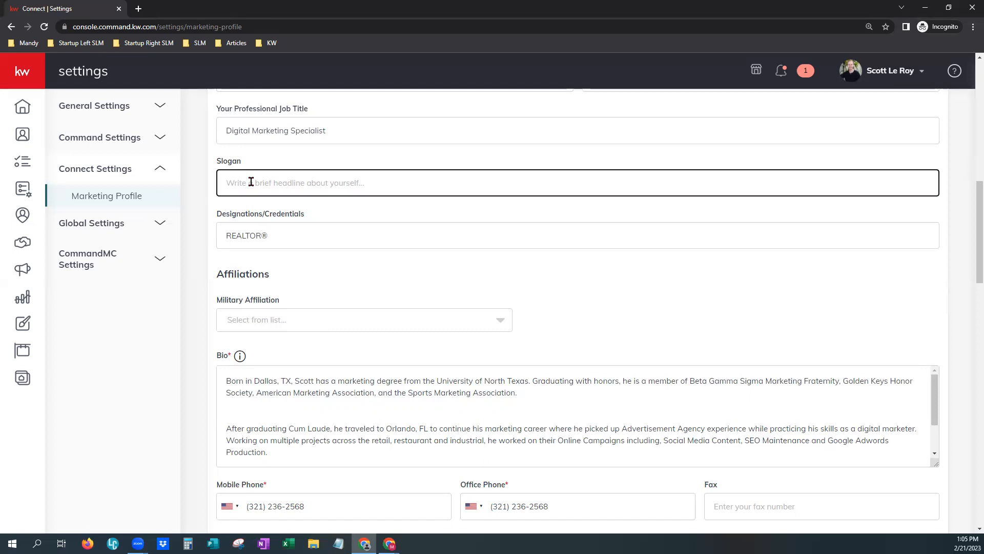
click(665, 289)
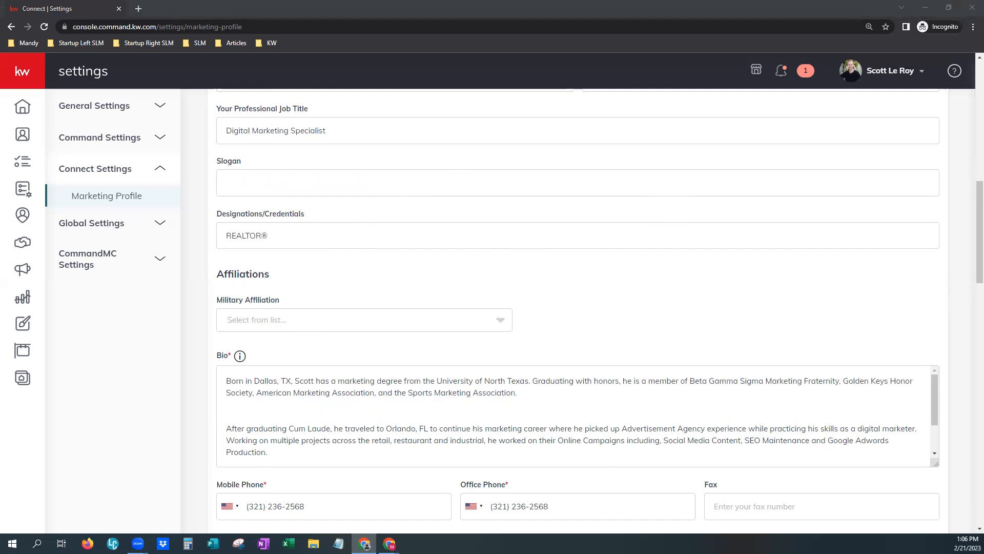
scroll(446, 369, down, 5)
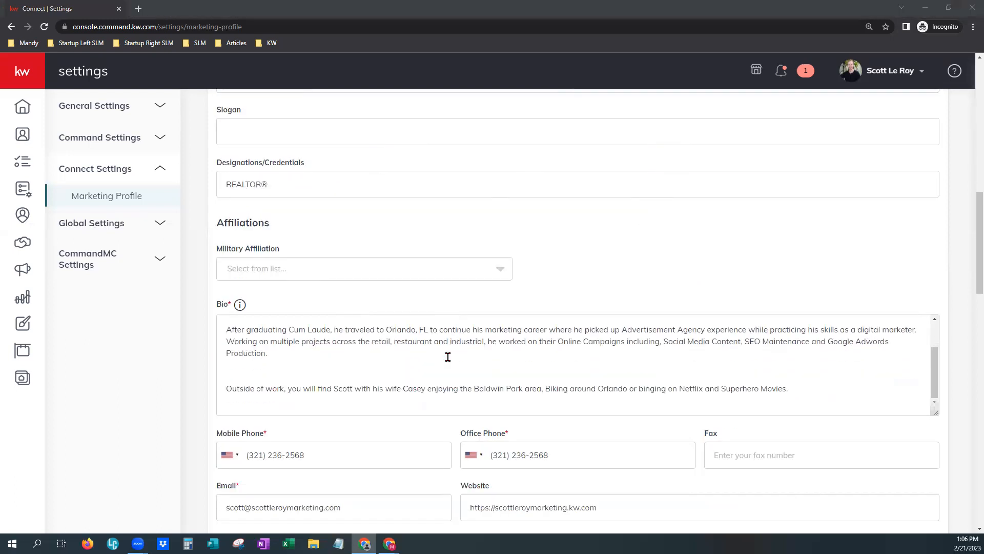
scroll(437, 407, down, 4)
scroll(531, 172, up, 3)
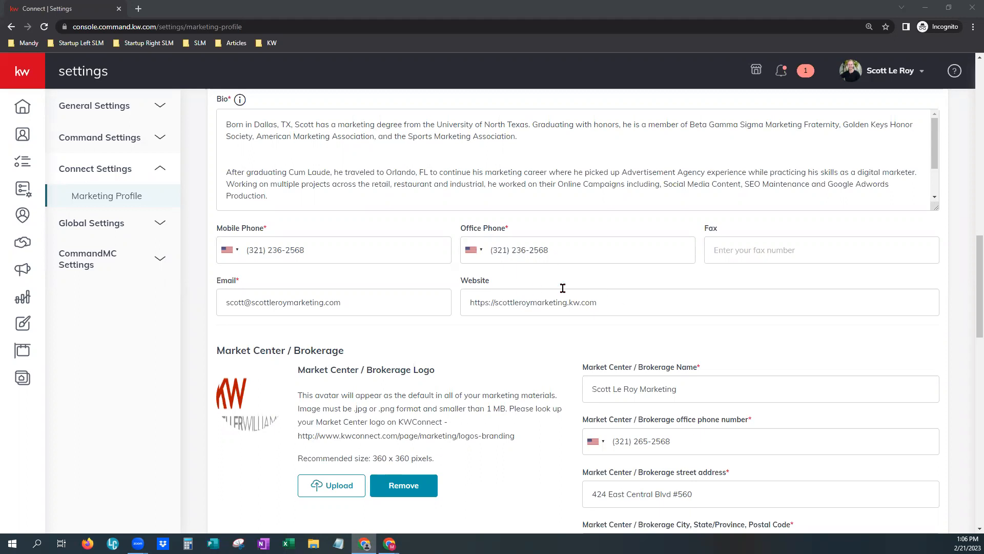
scroll(562, 288, down, 1)
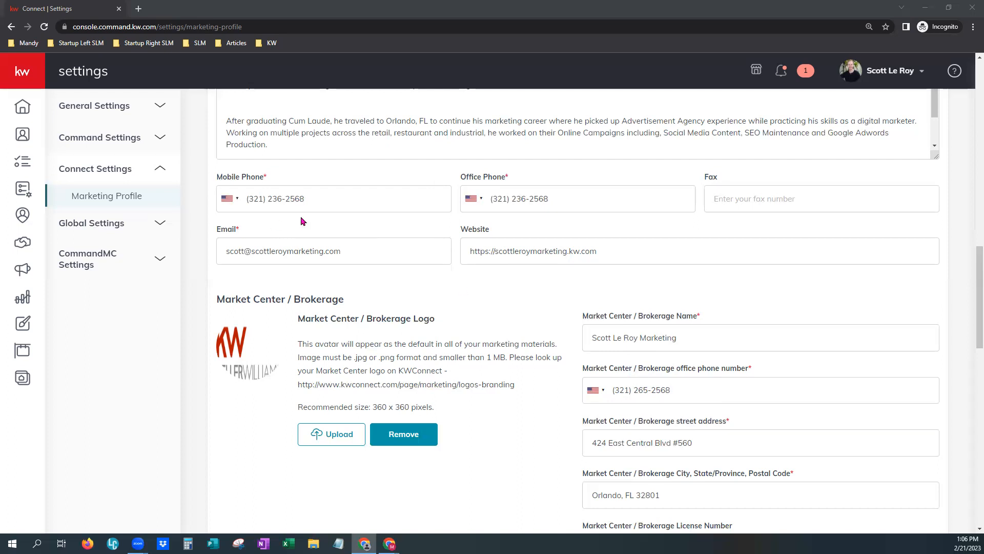
click(226, 250)
drag(226, 249, 291, 249)
click(411, 258)
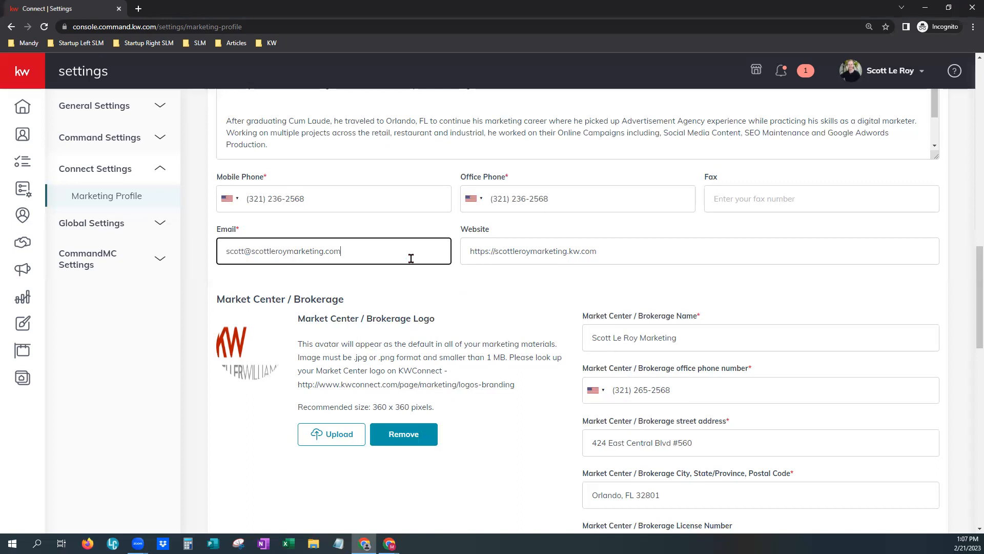
click(495, 247)
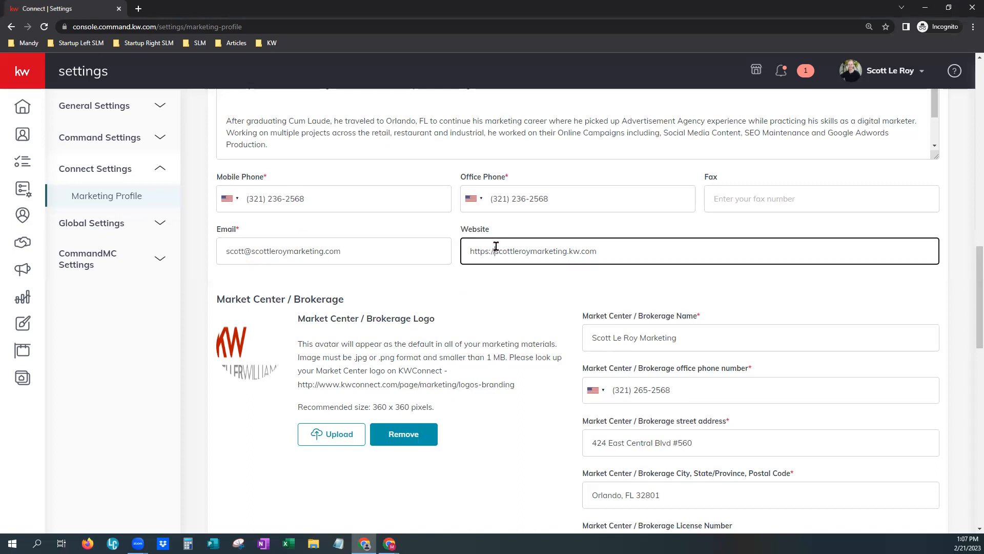
drag(488, 248, 465, 247)
click(507, 273)
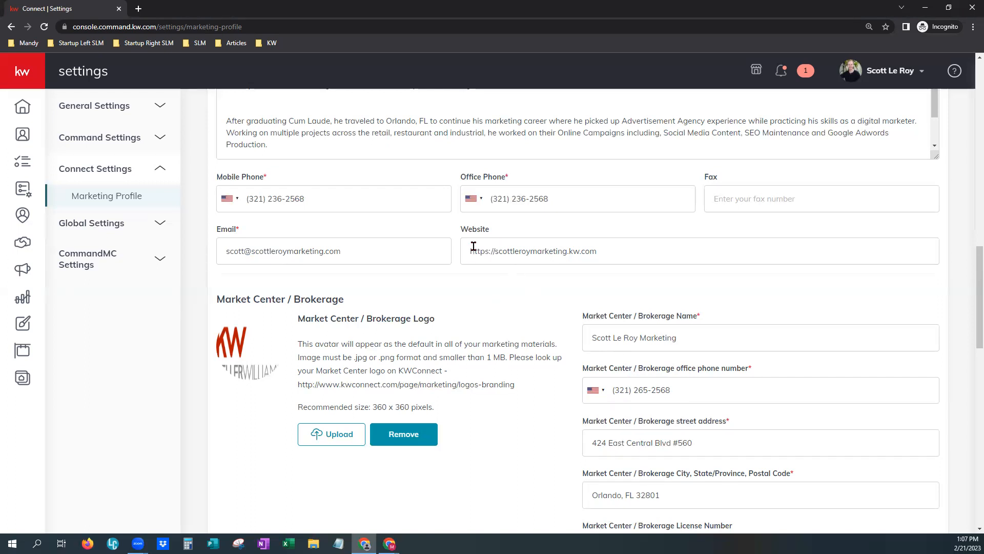
scroll(512, 287, down, 1)
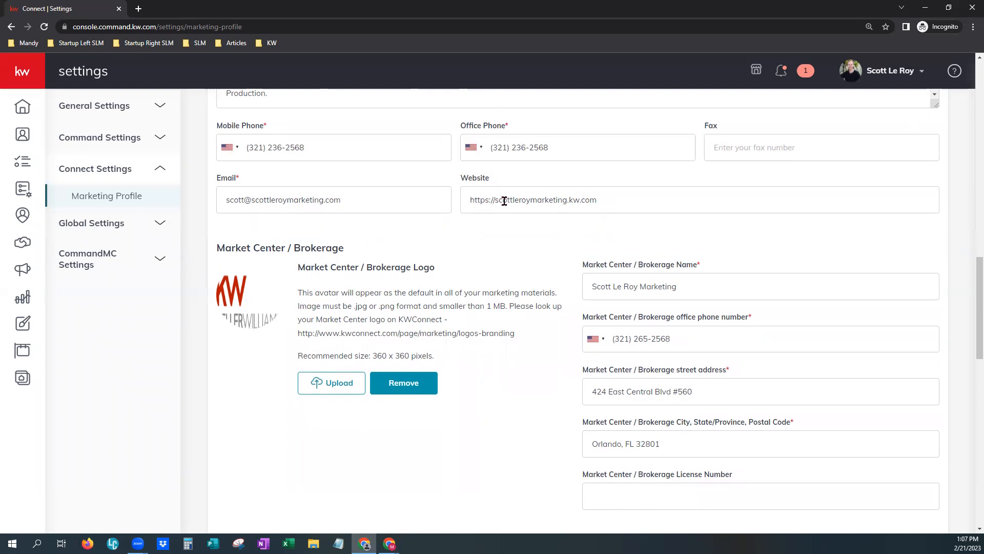
scroll(500, 442, down, 2)
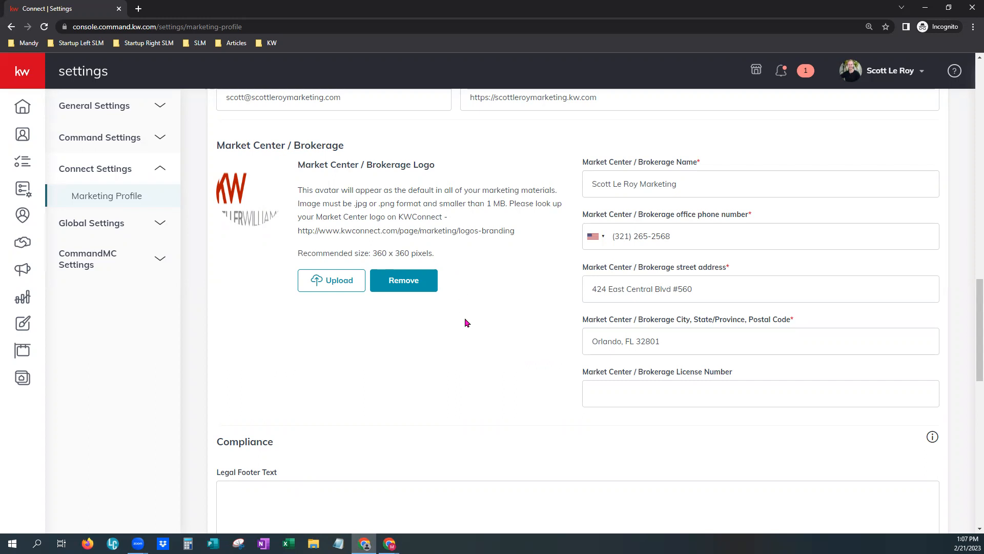
scroll(472, 392, down, 5)
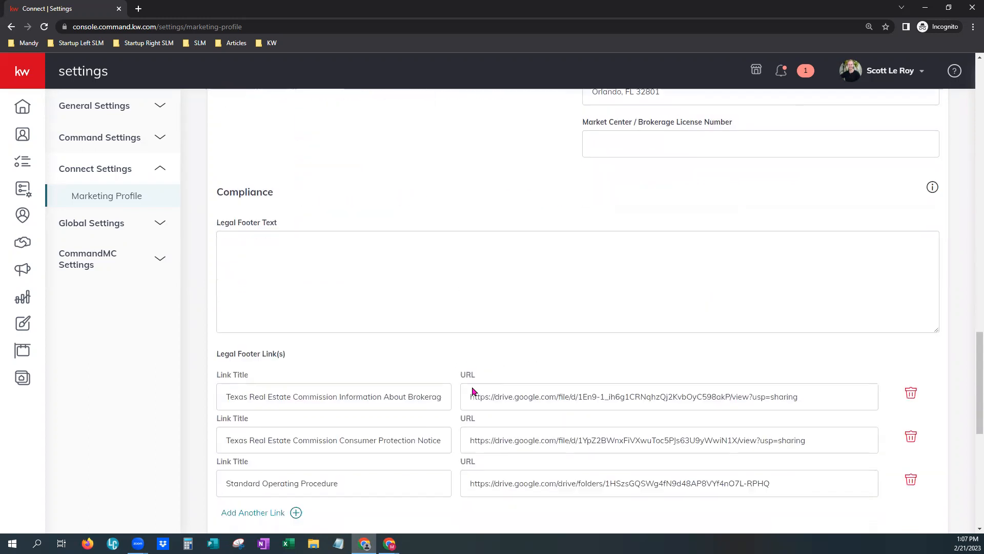
scroll(471, 391, down, 2)
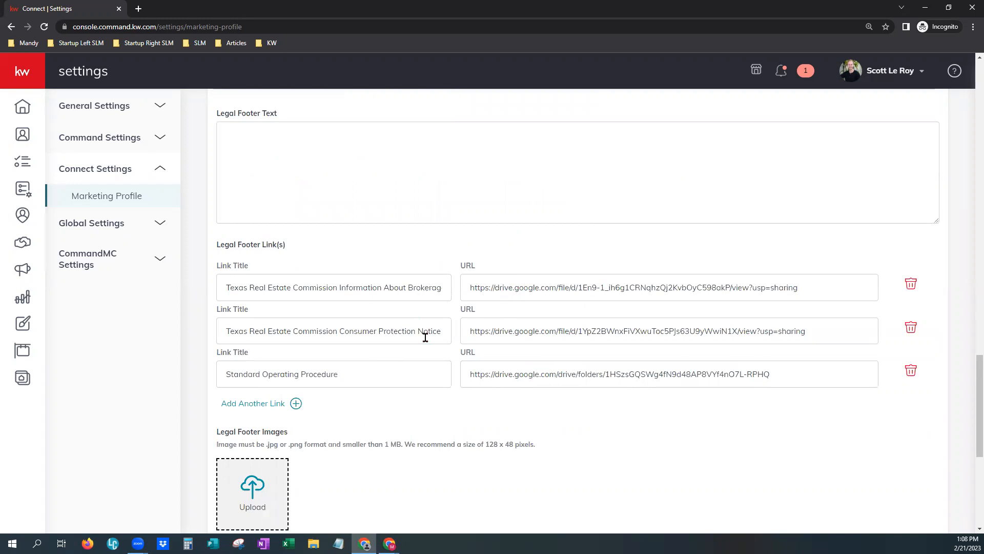
scroll(411, 400, down, 3)
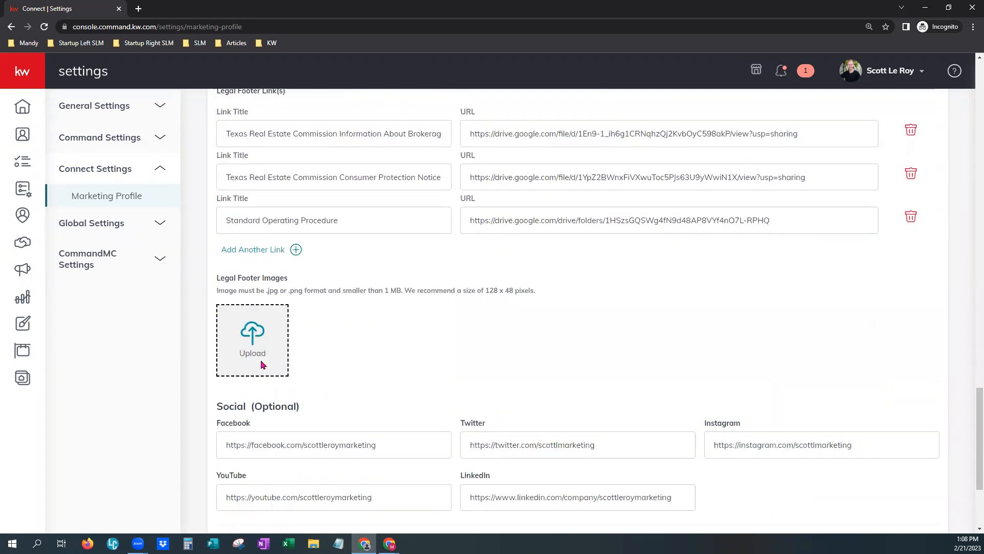
scroll(261, 361, down, 3)
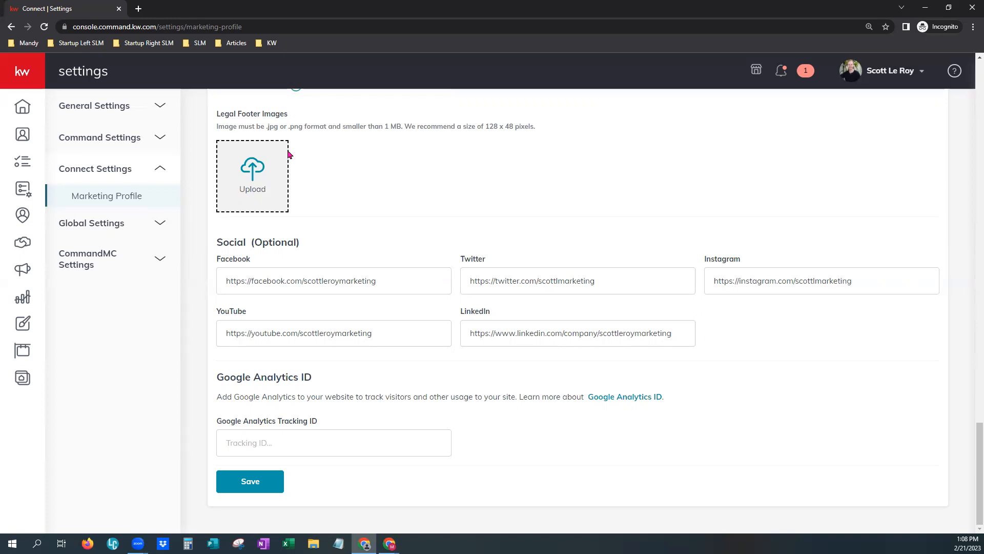
Highlight the 128 x 48 pixel footer image recommendation and save the Marketing Profile.
drag(472, 128, 533, 122)
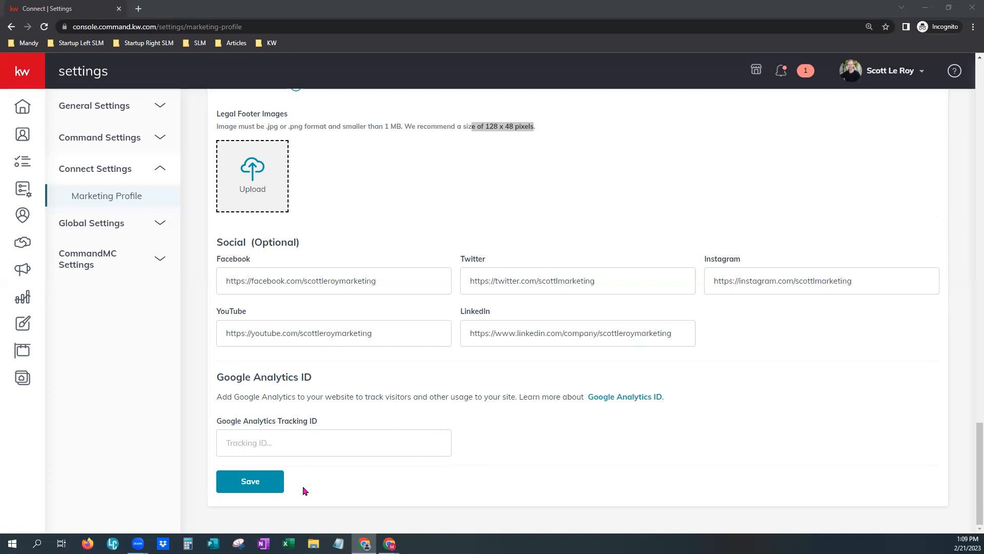
click(235, 487)
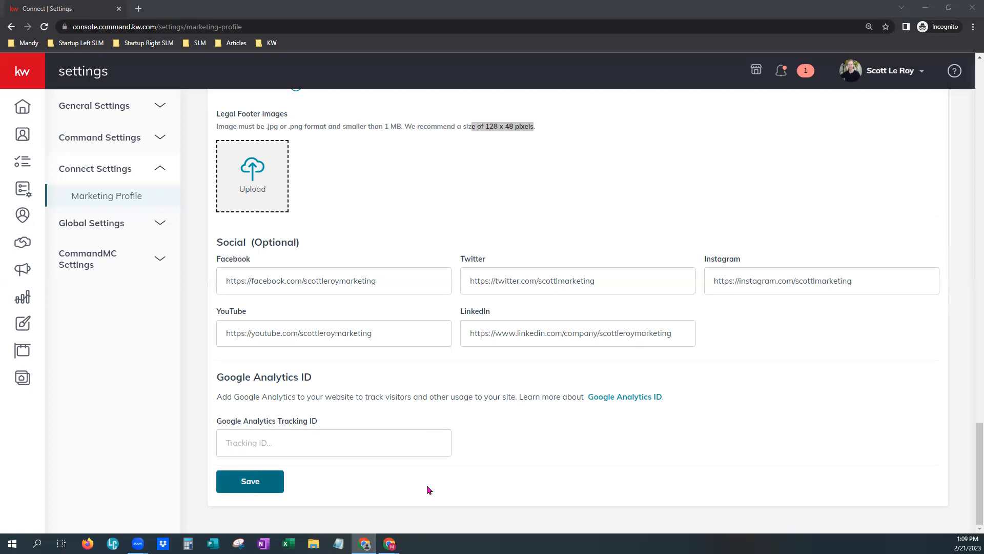
scroll(544, 458, up, 15)
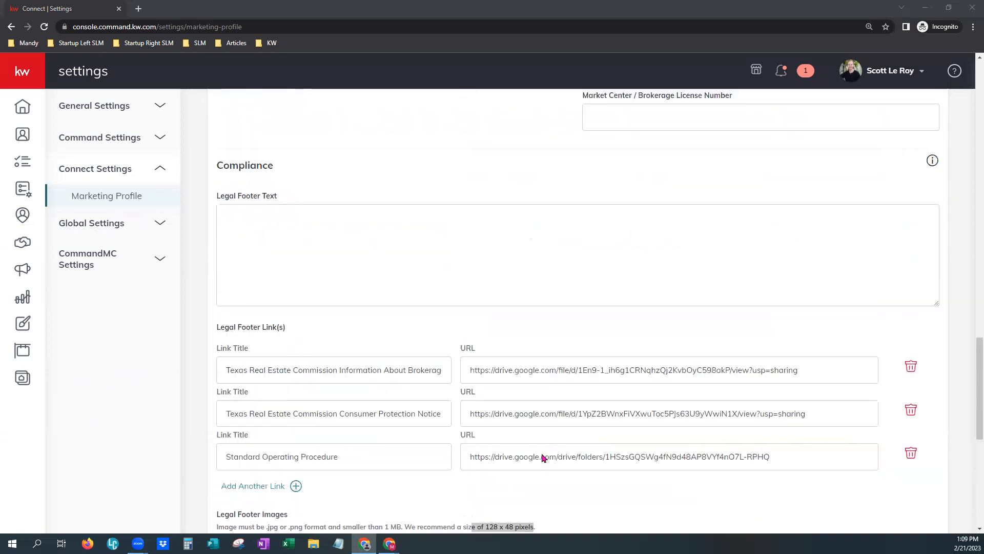
scroll(545, 444, up, 15)
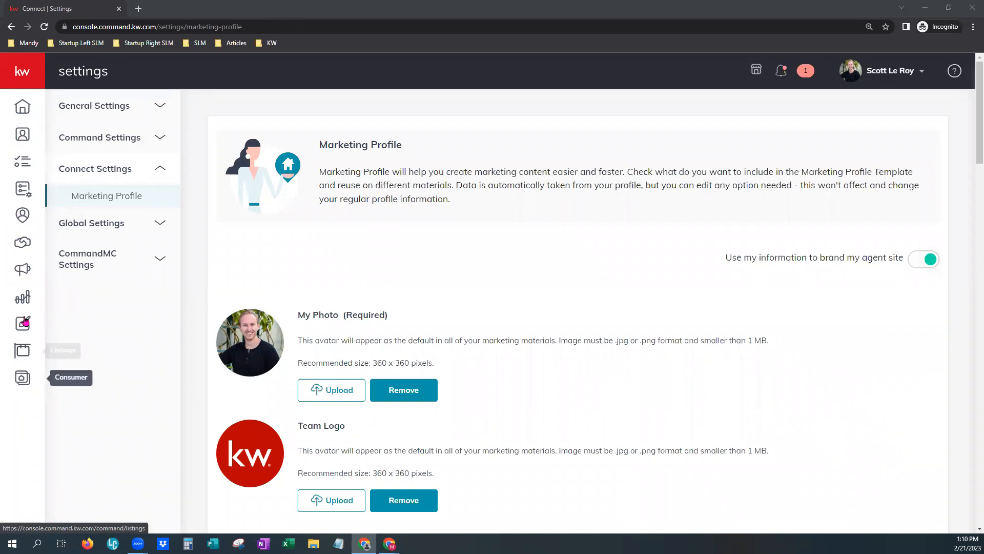
Expand the navigation sidebar and go to the Listings page.
click(27, 73)
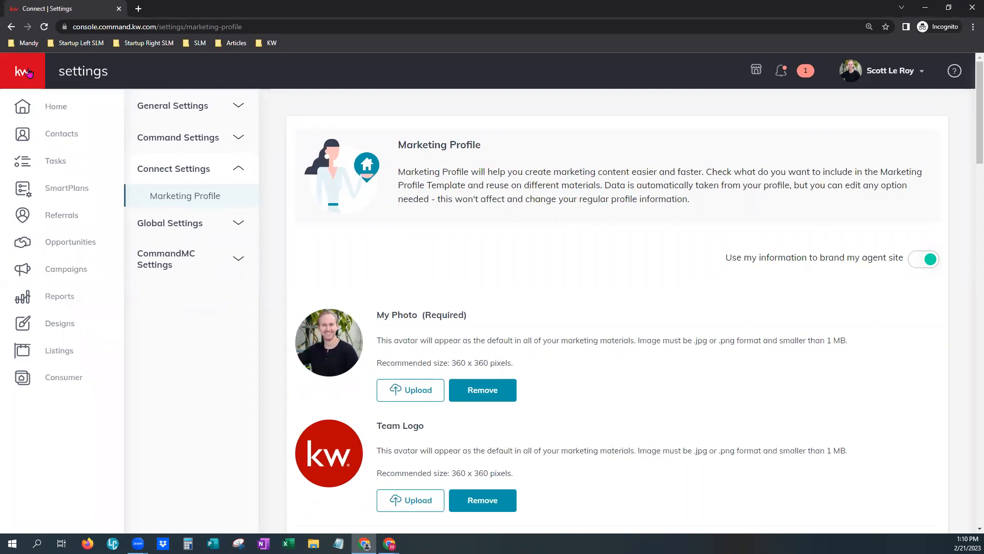
click(69, 353)
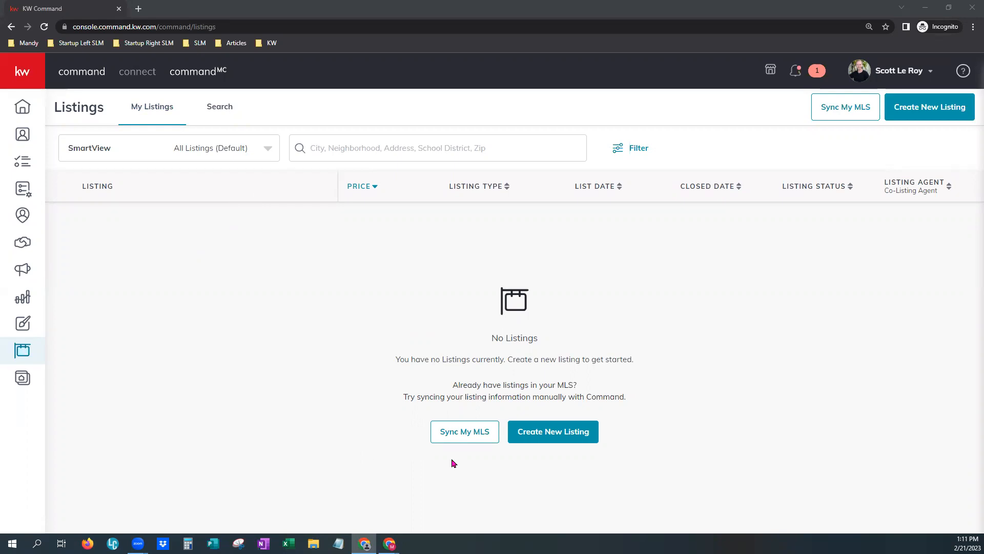
Use Sync My MLS to browse by MLS number 67151 and find matching listings.
click(472, 434)
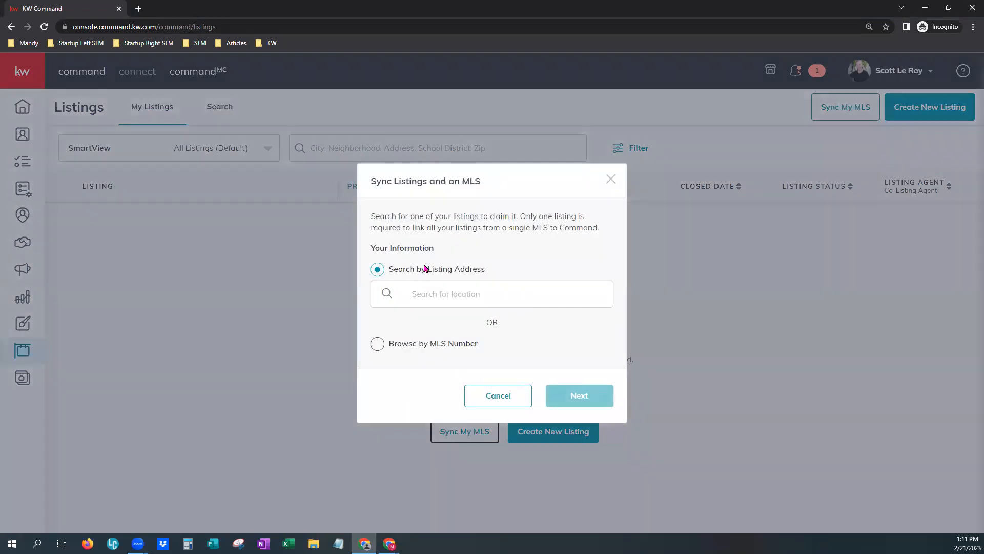
click(377, 344)
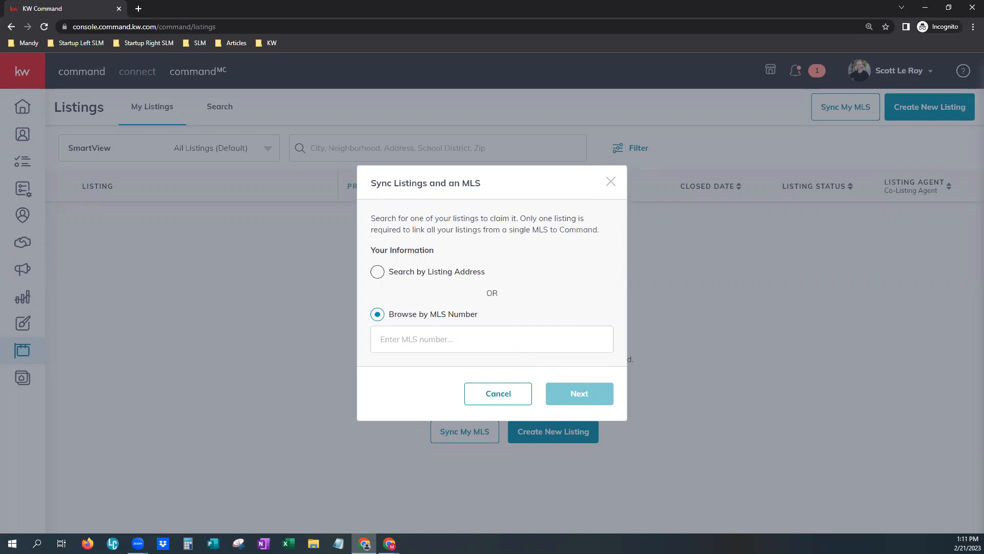
key(alt+Tab)
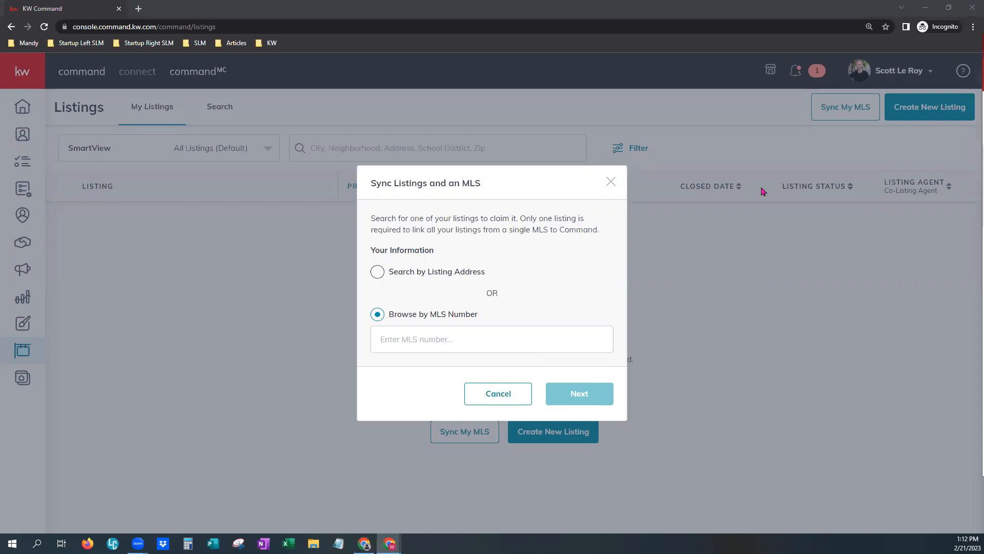
right_click(457, 341)
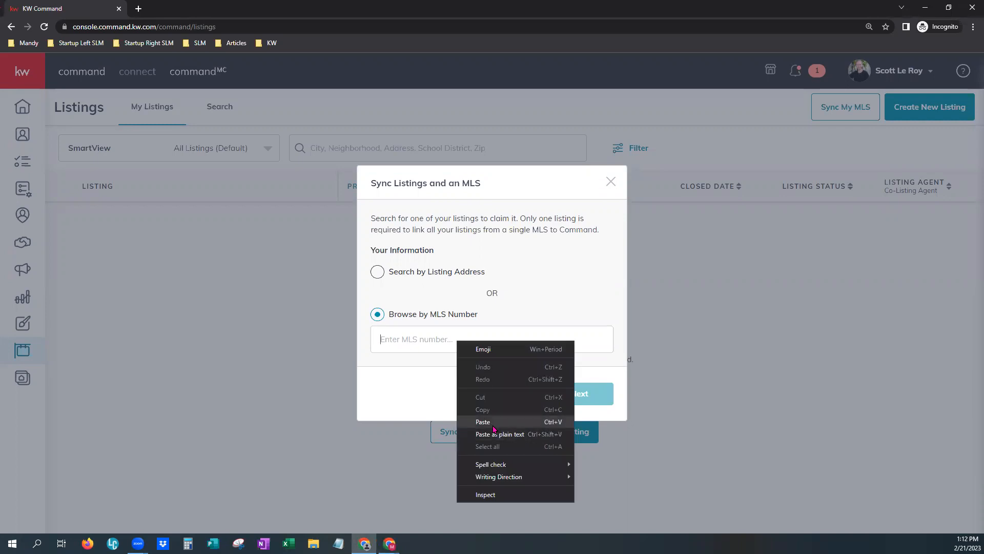
click(494, 433)
click(597, 403)
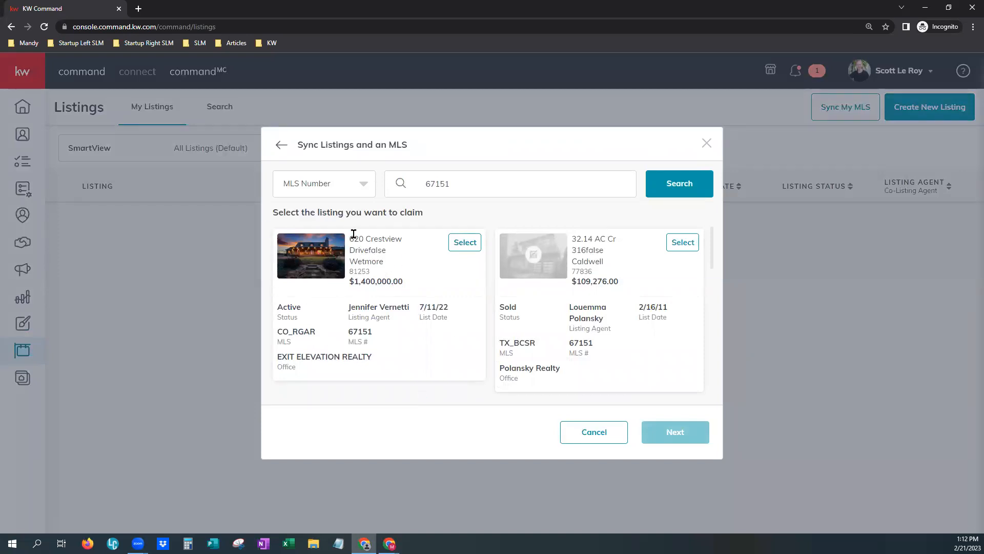
click(471, 243)
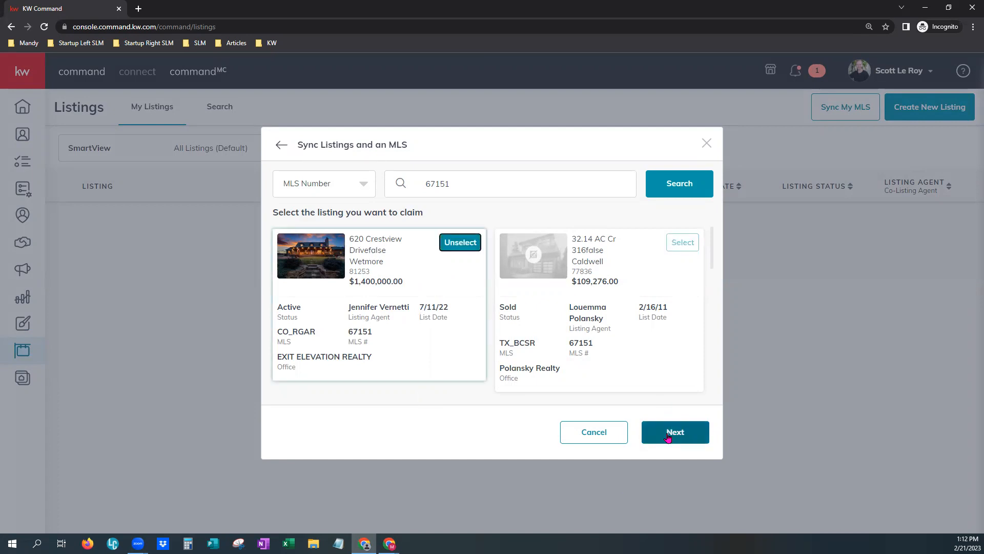
click(670, 433)
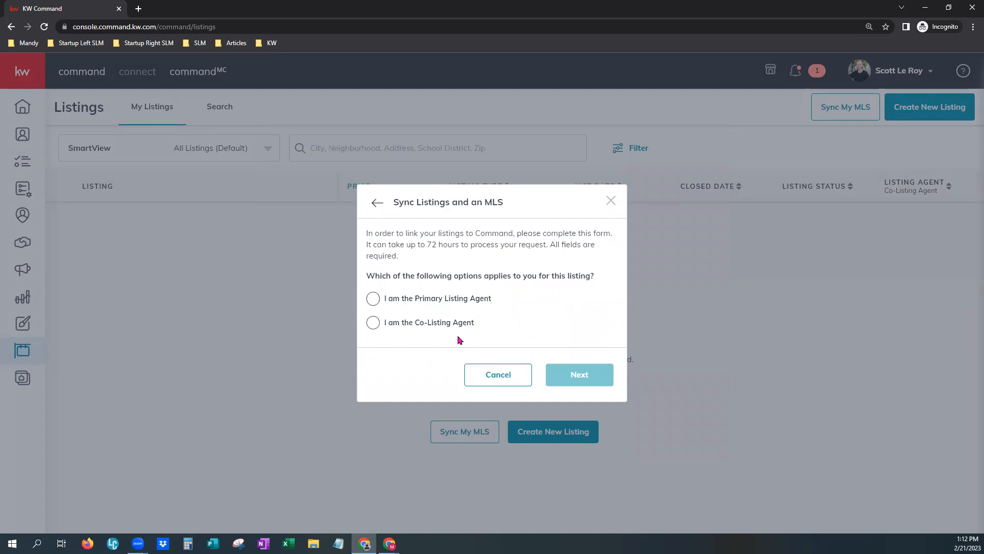
drag(409, 298, 496, 301)
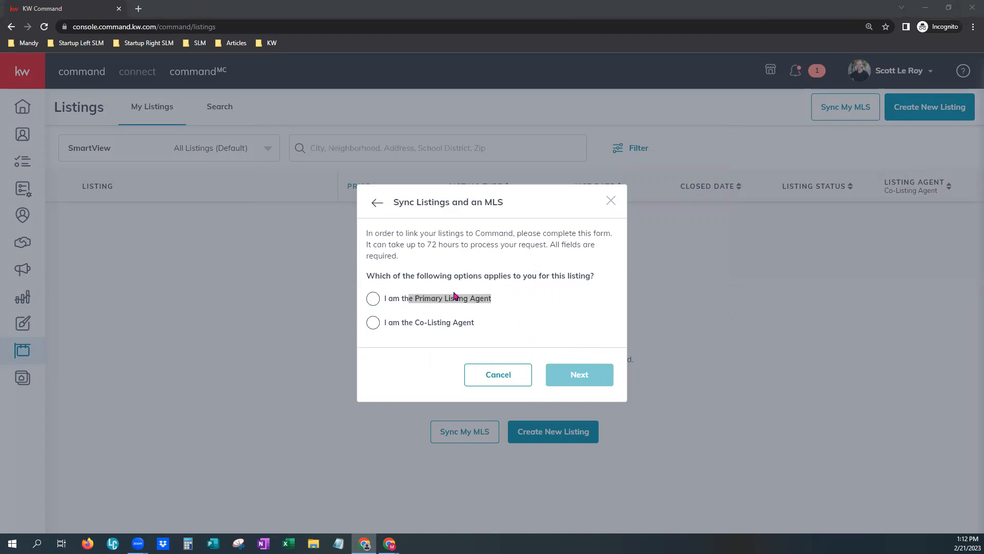
click(496, 377)
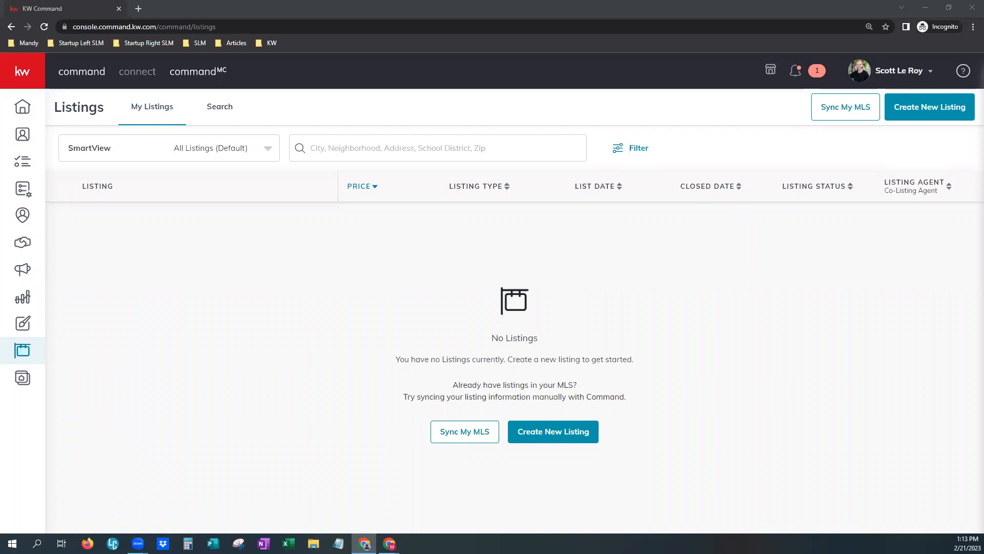
Search all listings by MLS Number 67151.
click(230, 108)
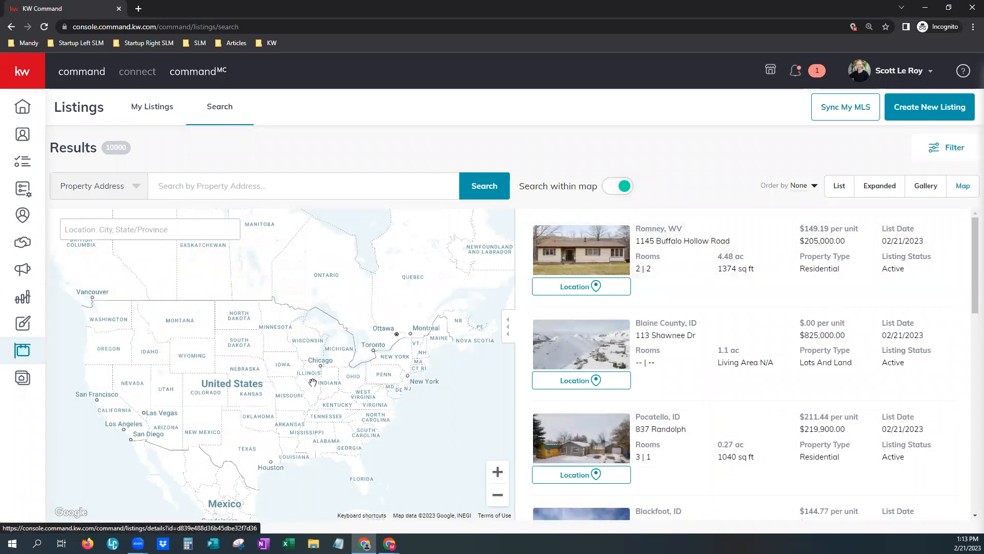
click(126, 188)
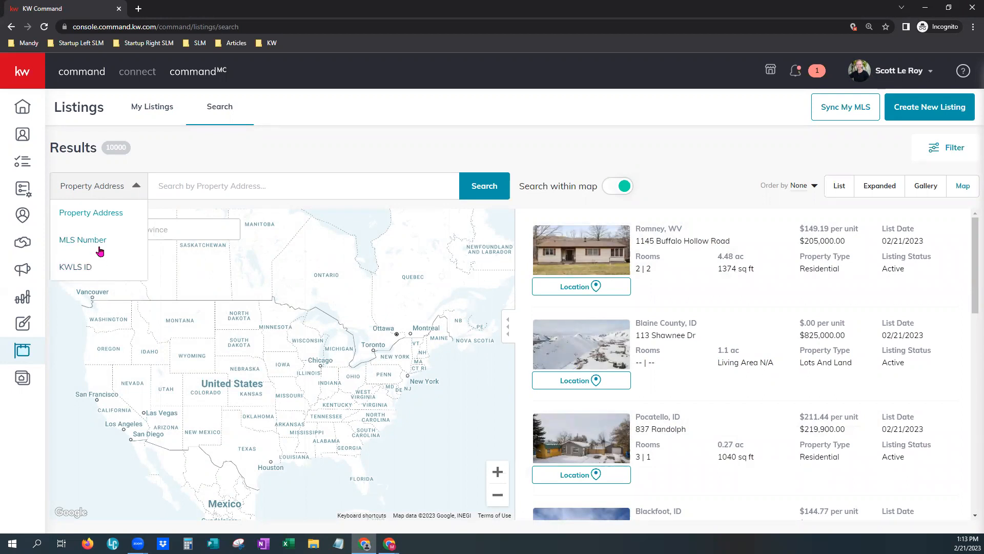
click(83, 240)
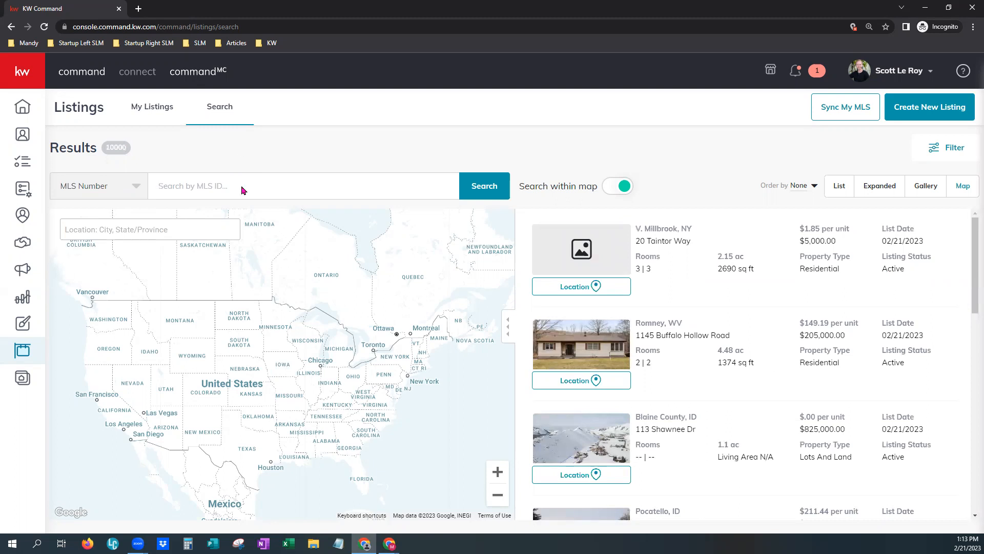
text(67151)
click(497, 188)
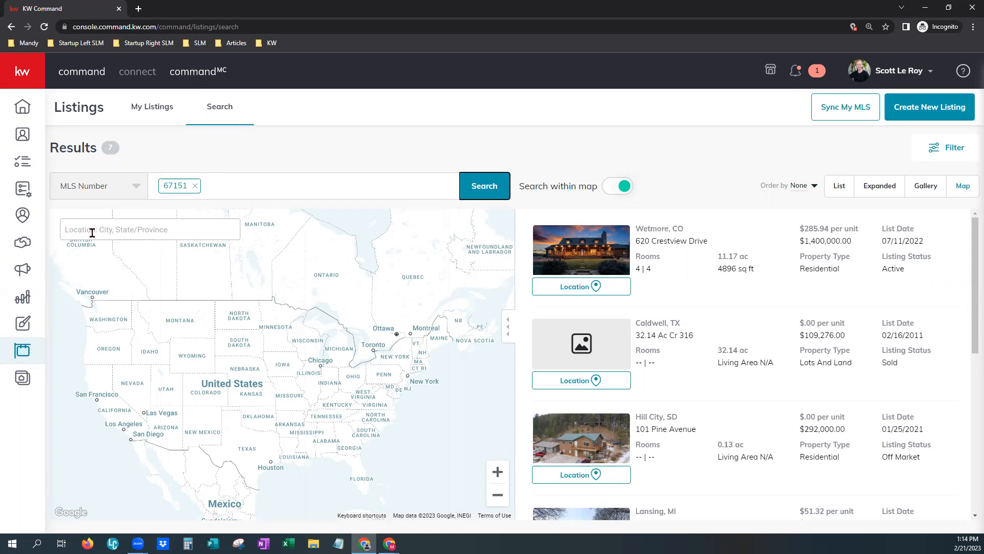
click(272, 388)
scroll(272, 388, up, 2)
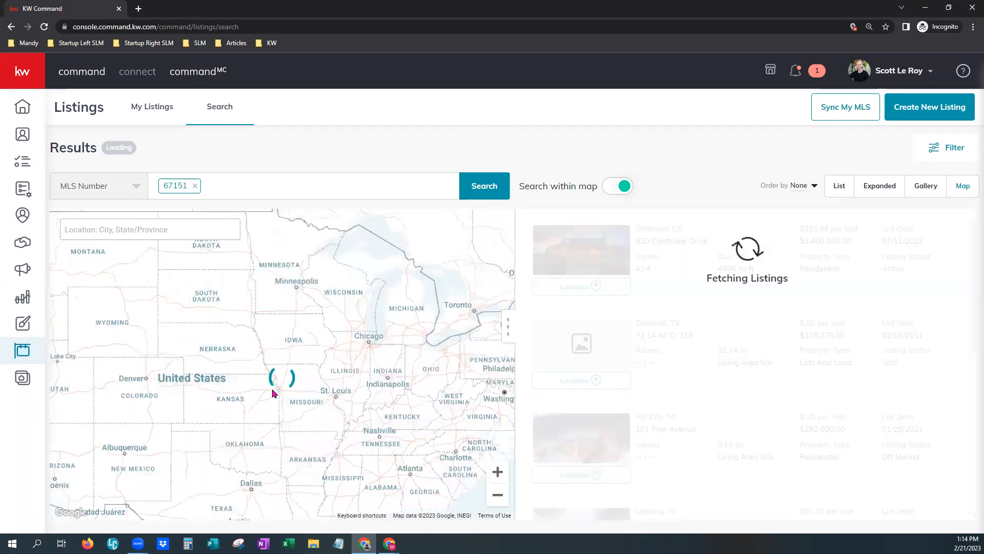
scroll(271, 390, up, 1)
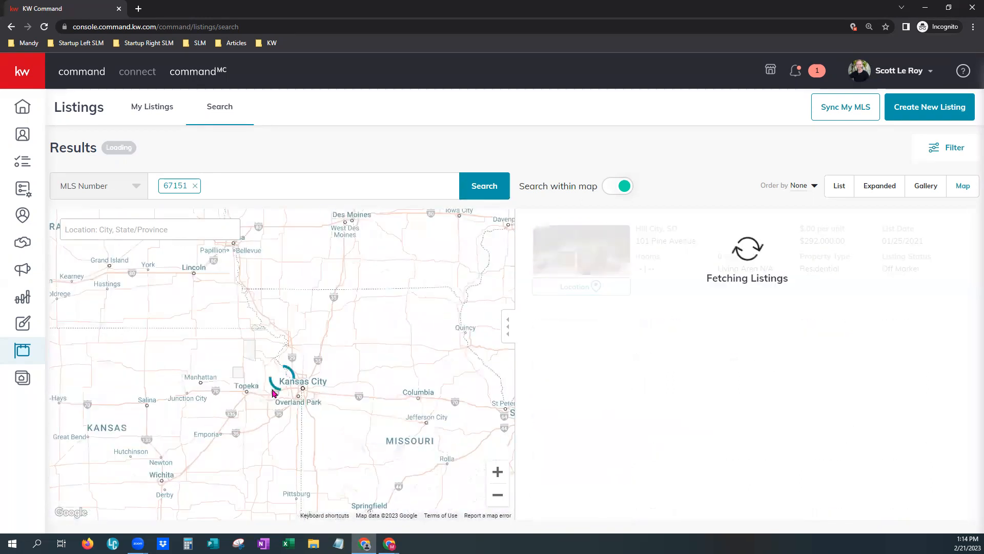
scroll(272, 388, down, 1)
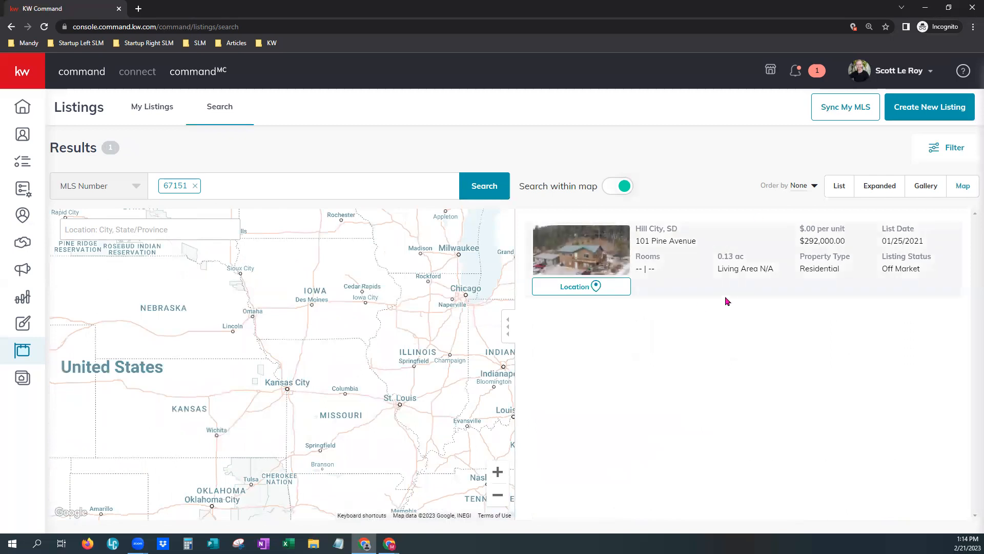
scroll(257, 328, down, 1)
scroll(256, 328, down, 1)
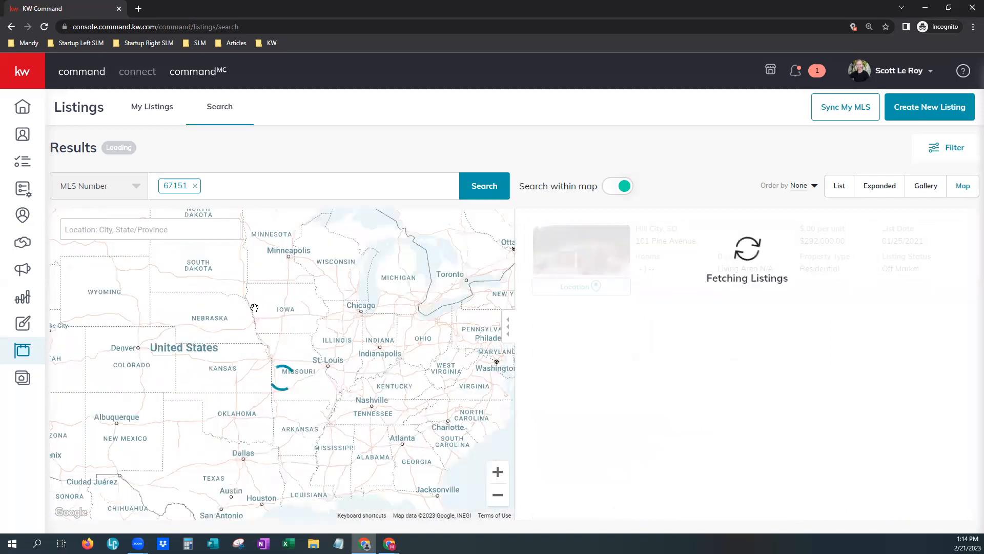
click(489, 183)
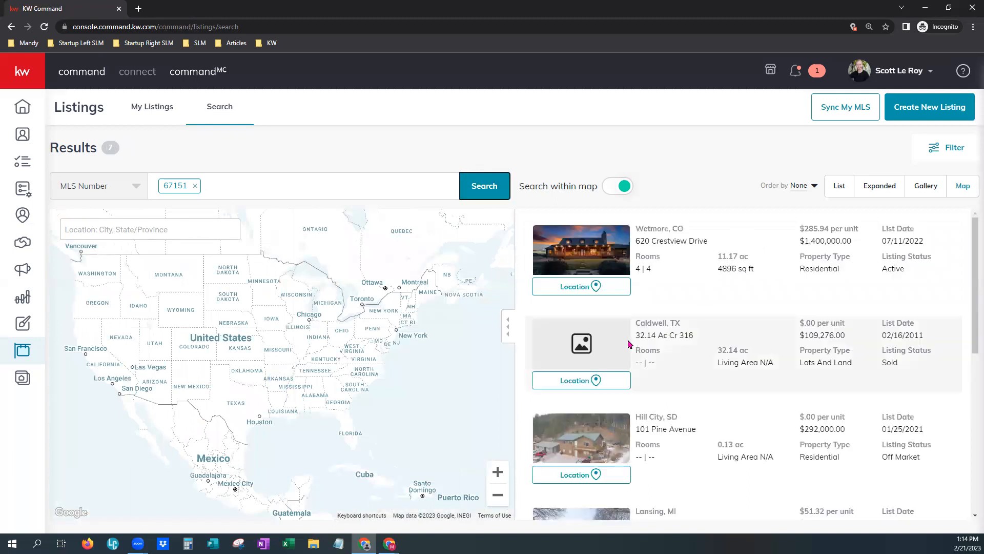
click(654, 233)
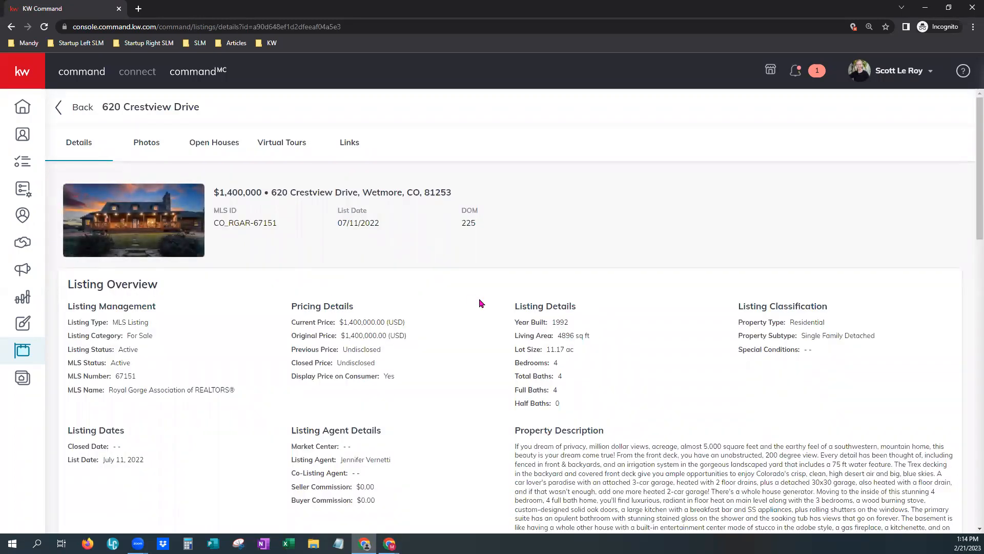
scroll(460, 328, down, 1)
scroll(460, 329, down, 1)
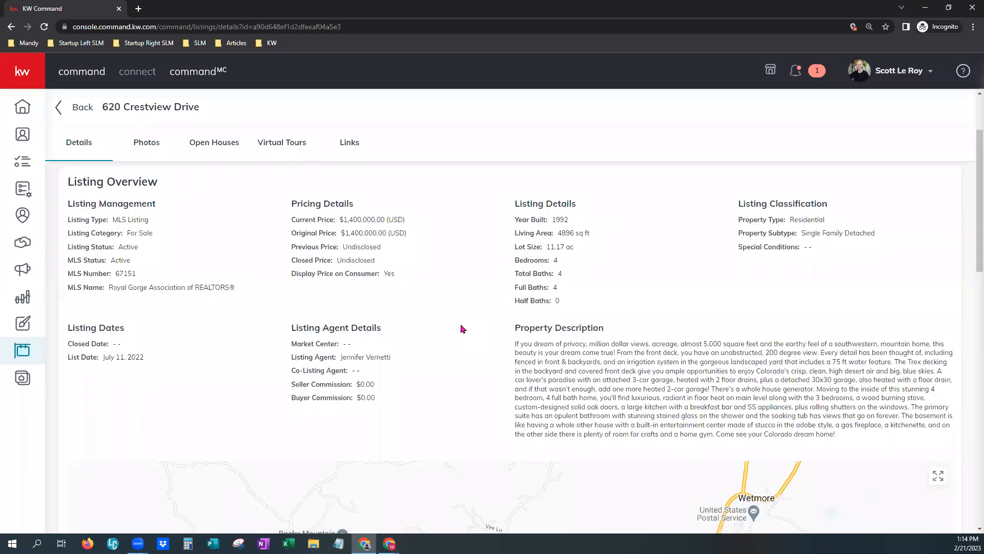
scroll(461, 329, down, 1)
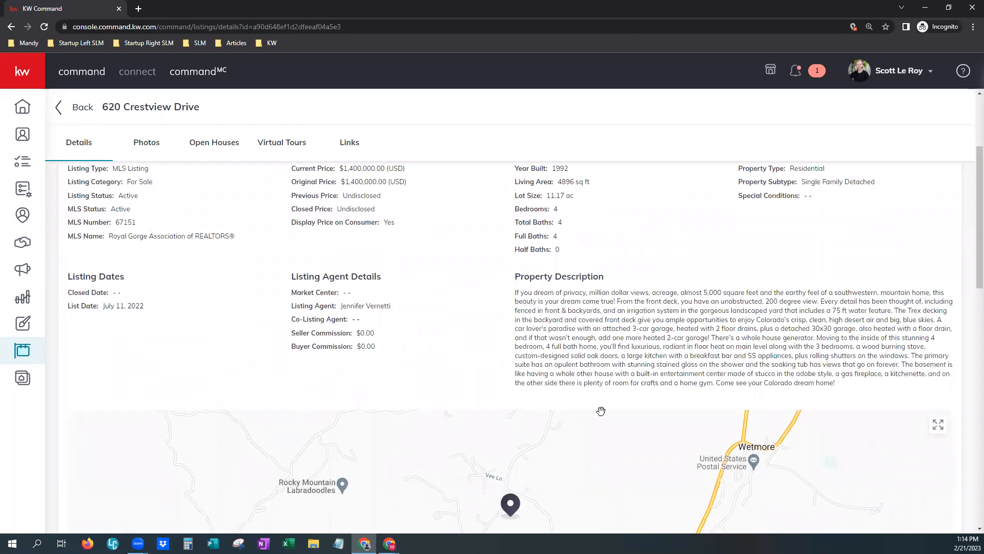
scroll(601, 410, down, 3)
scroll(601, 410, down, 2)
scroll(601, 410, down, 1)
scroll(600, 410, up, 1)
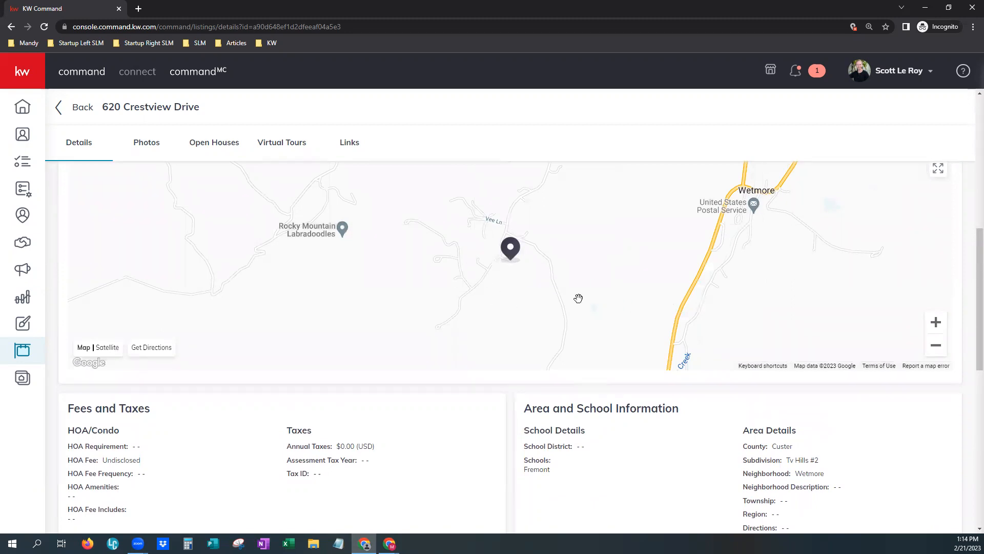
scroll(666, 436, down, 2)
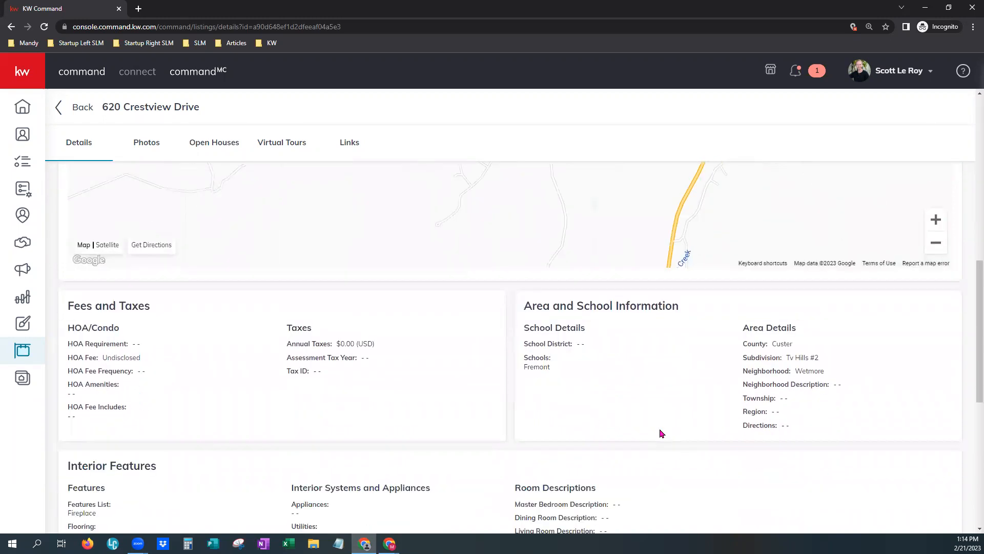
scroll(661, 433, down, 1)
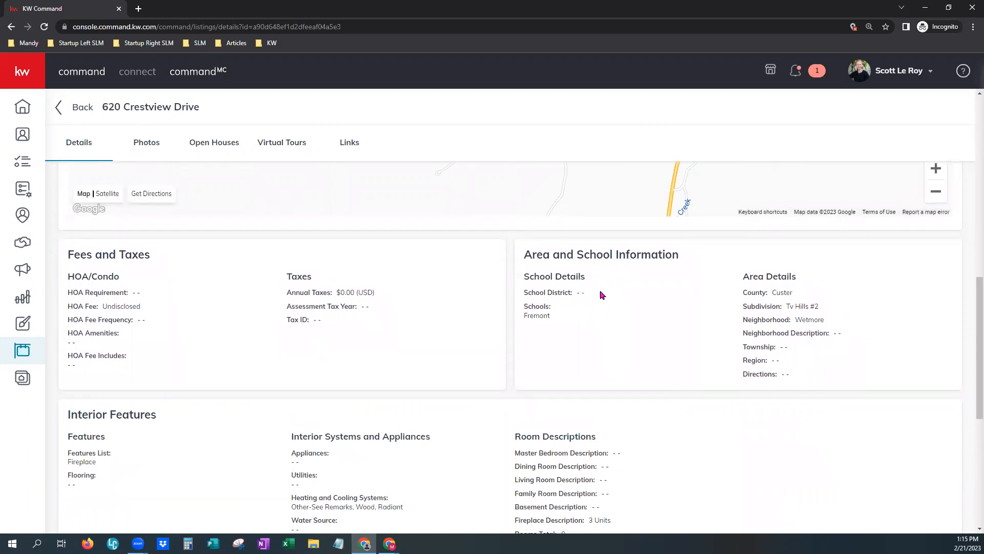
scroll(406, 332, down, 2)
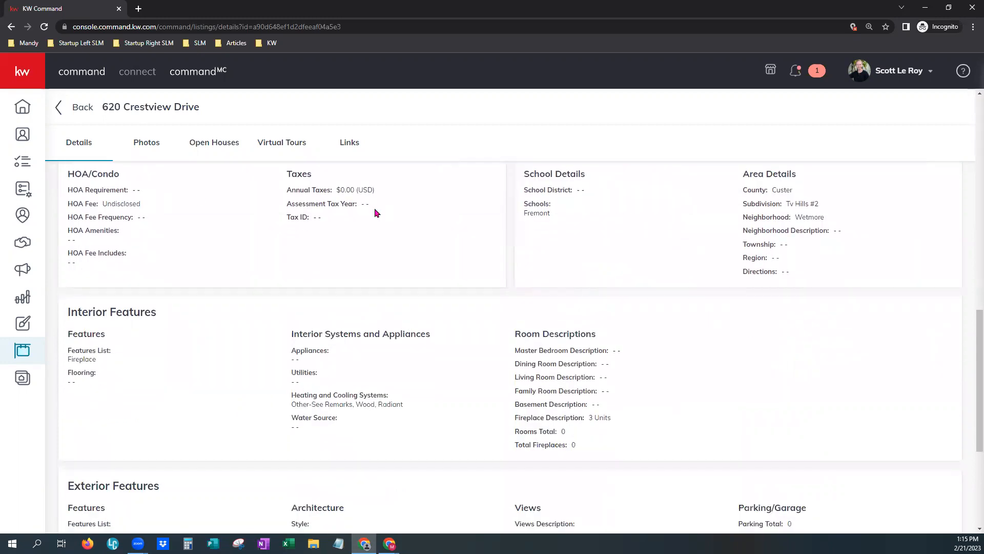
scroll(315, 398, down, 1)
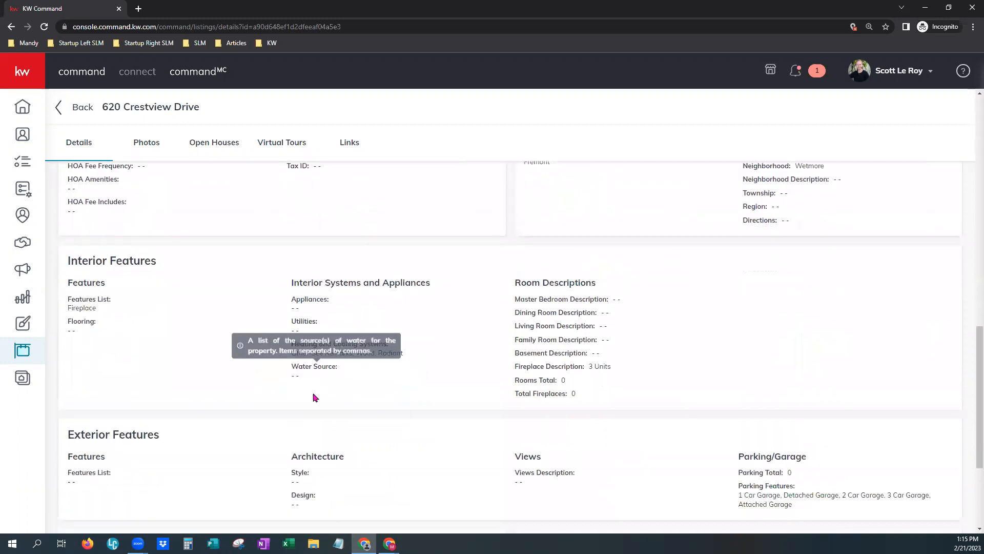
scroll(315, 397, down, 1)
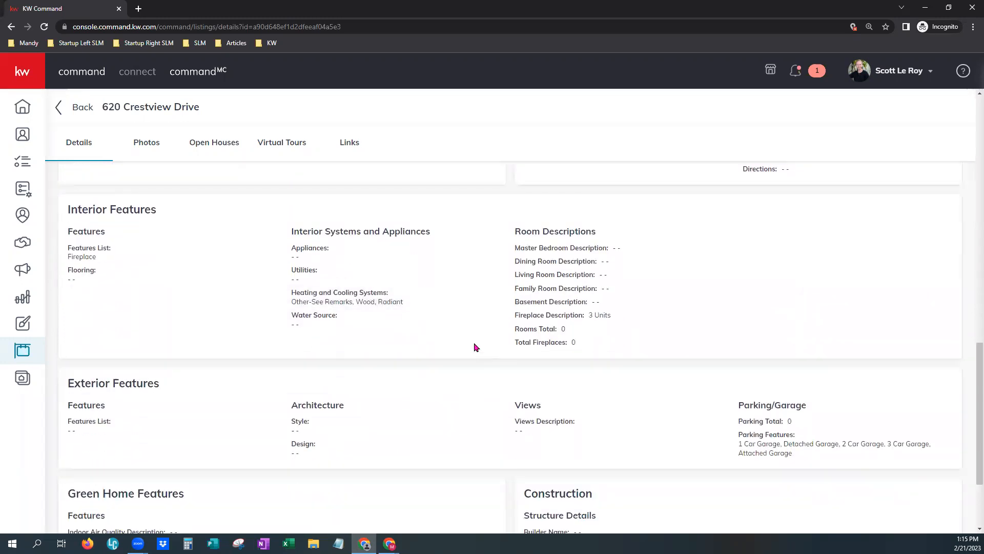
scroll(475, 347, down, 1)
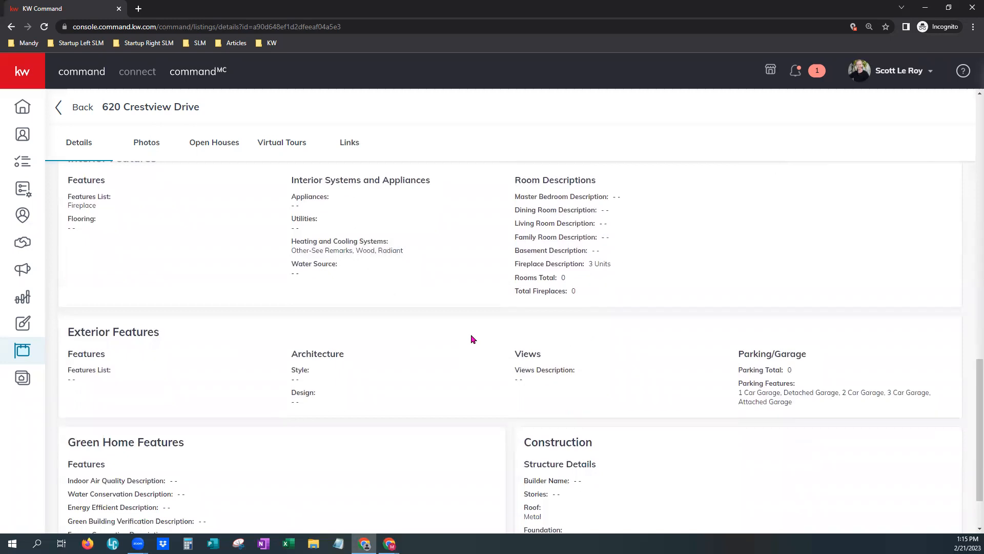
scroll(469, 334, down, 2)
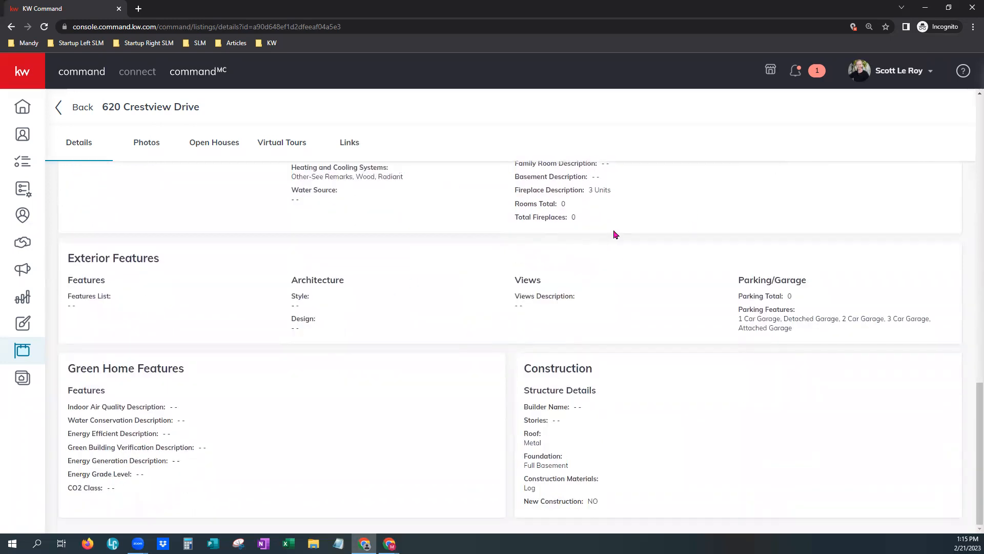
scroll(615, 234, up, 1)
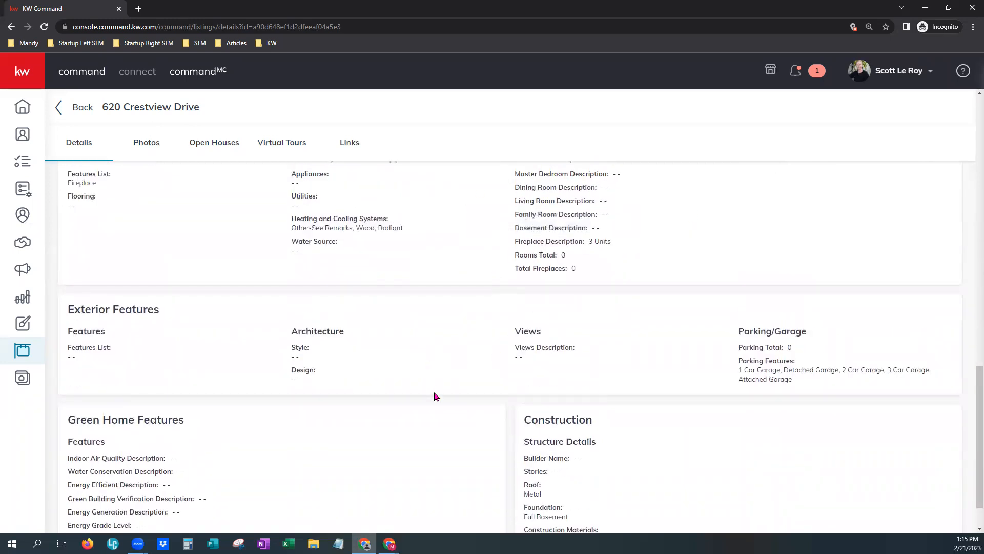
scroll(434, 396, down, 1)
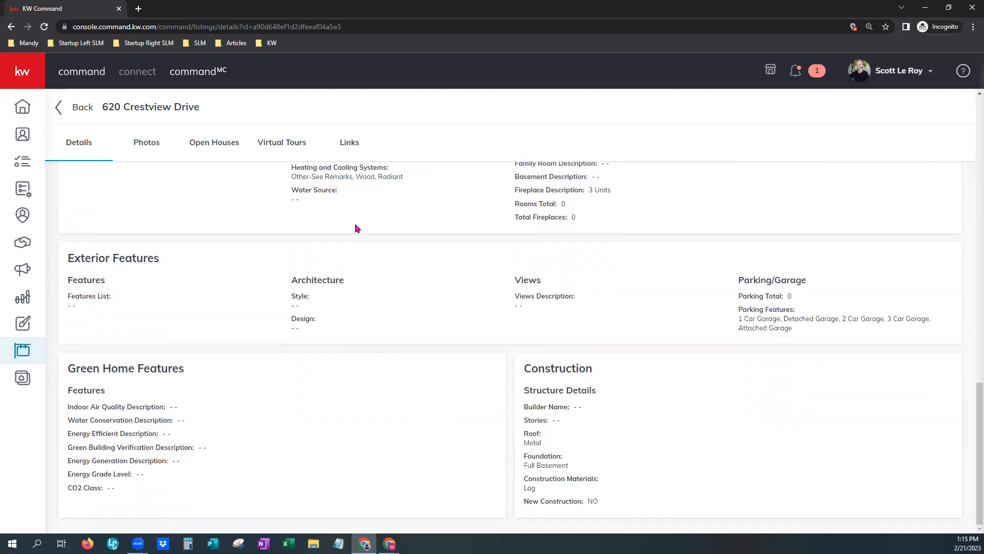
Check the Photos, Open House, Virtual Tours and Links tabs, then return to Listings.
click(153, 152)
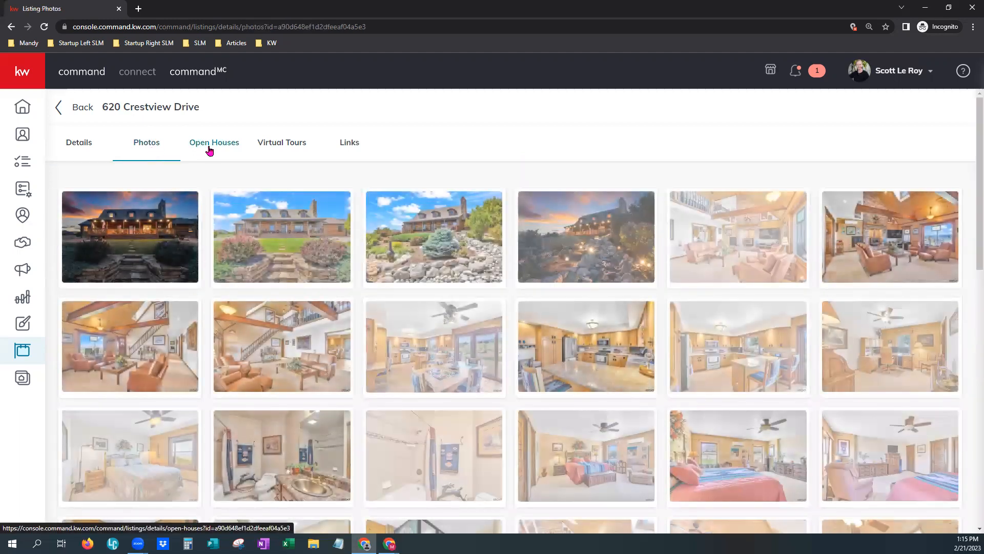
click(210, 150)
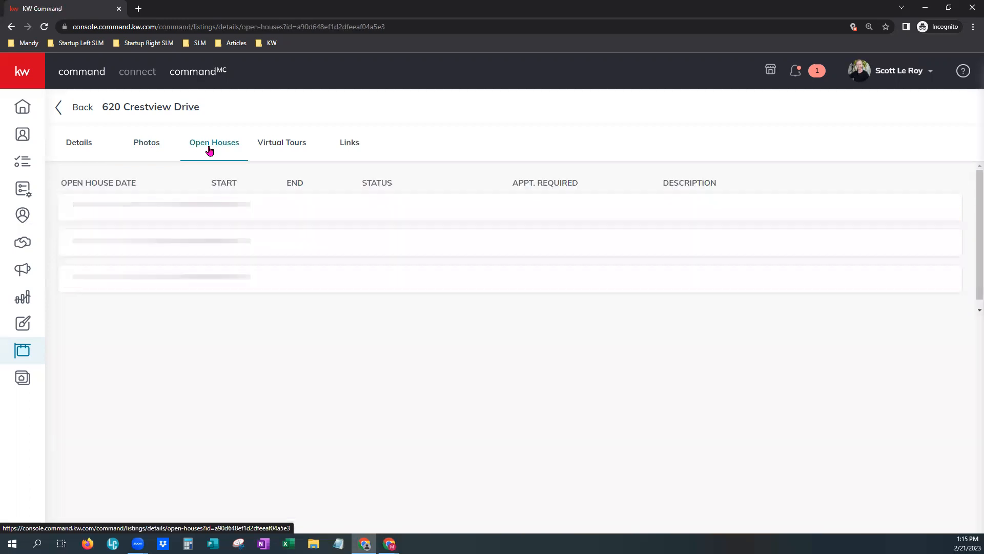
click(301, 148)
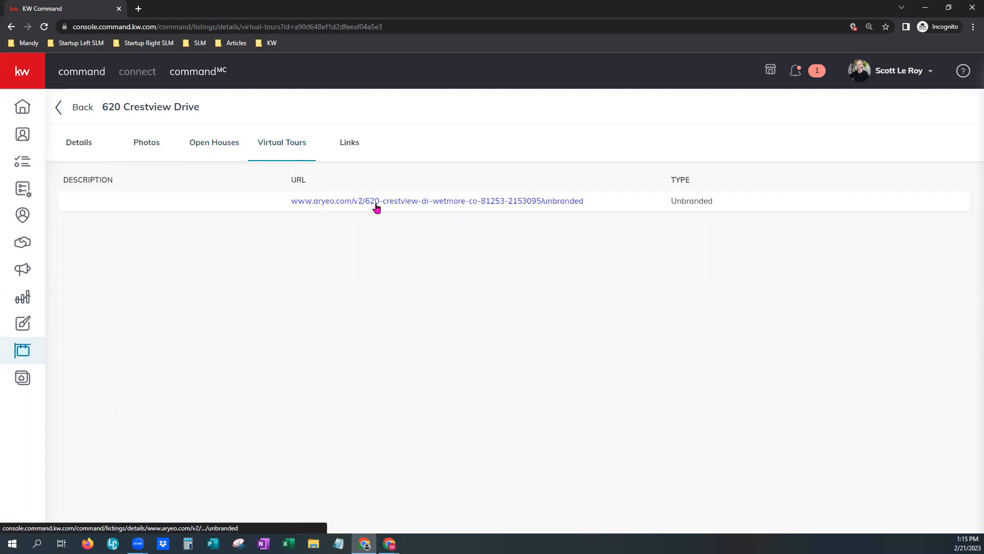
click(358, 148)
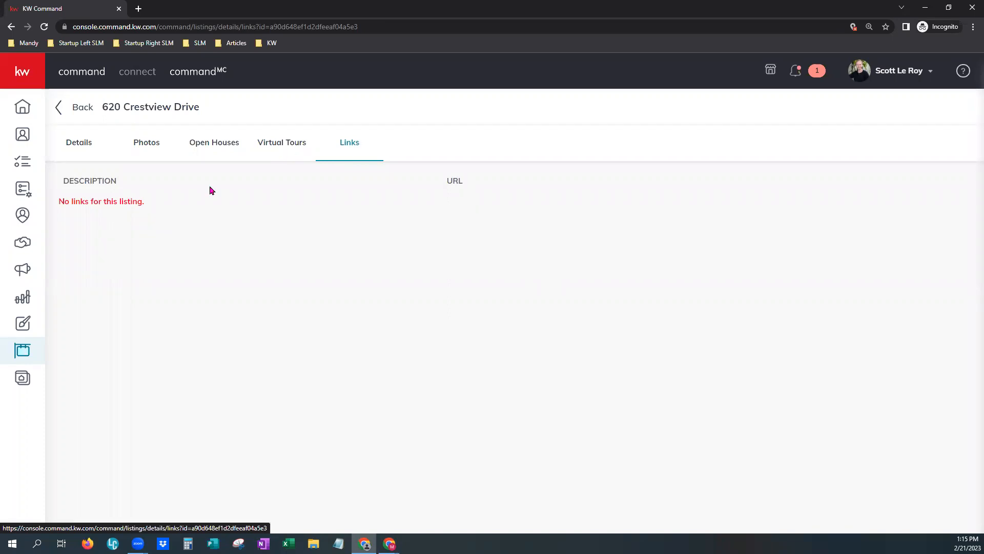
click(23, 355)
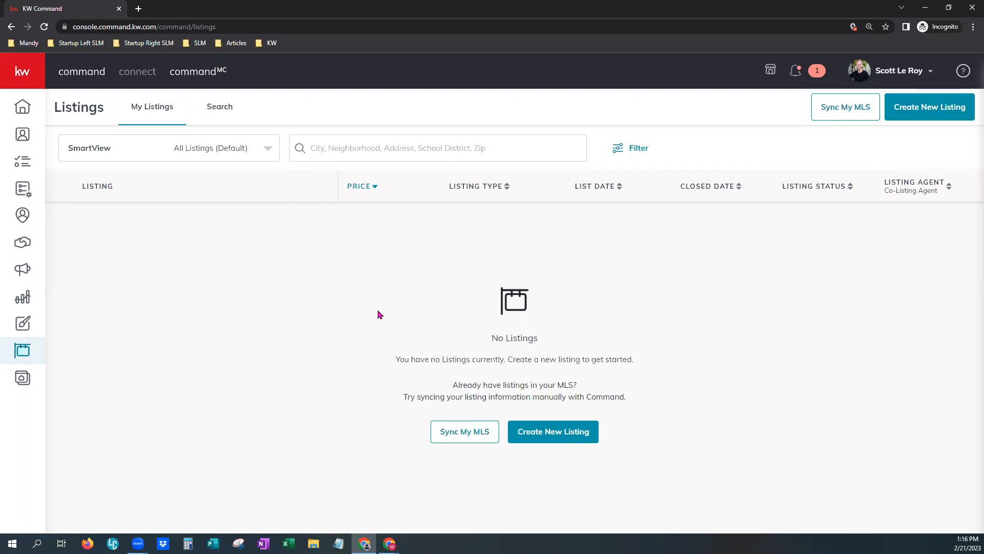
Open the Landing Pages tab in the Consumer area.
click(20, 386)
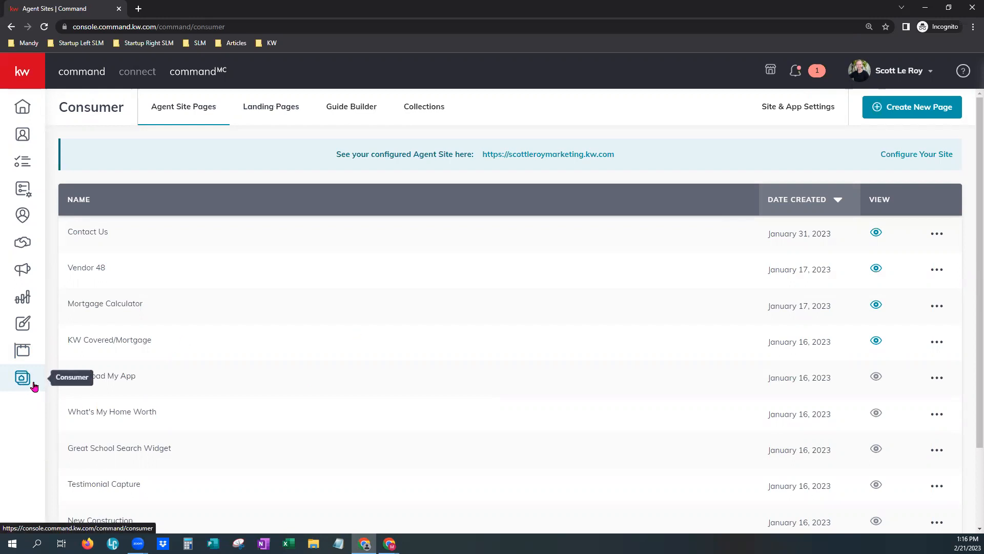
click(268, 110)
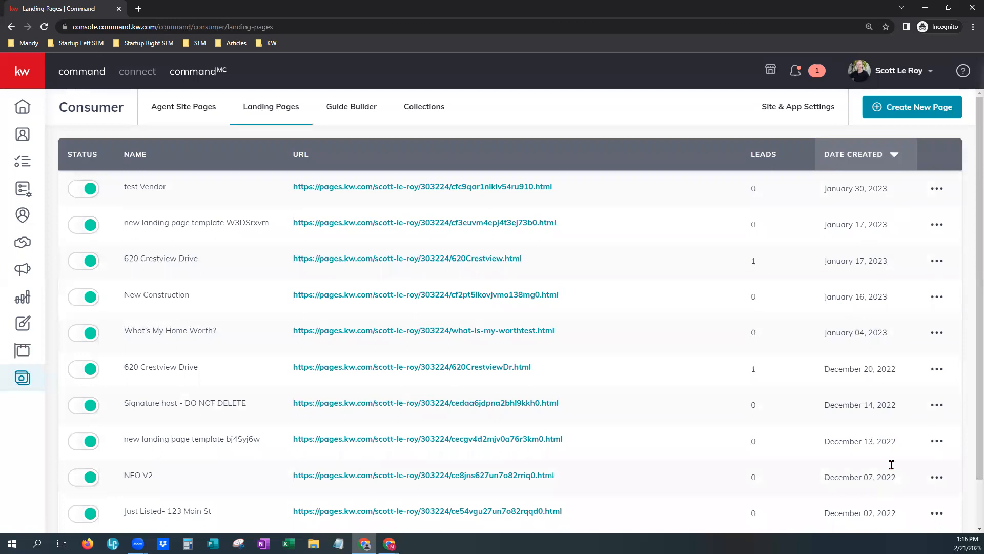
After checking the test Vendor page's actions, open the Create a New Page dialog.
click(937, 190)
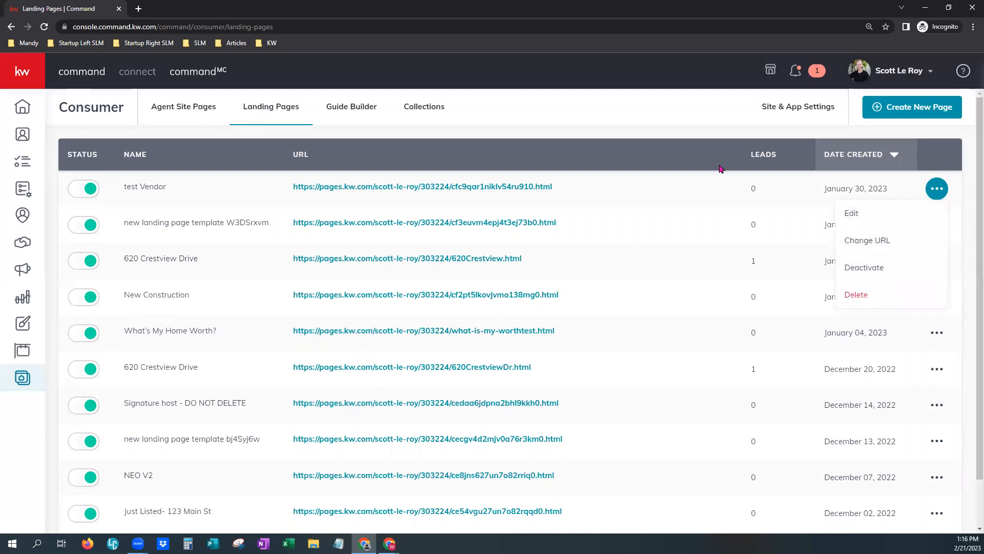
click(548, 163)
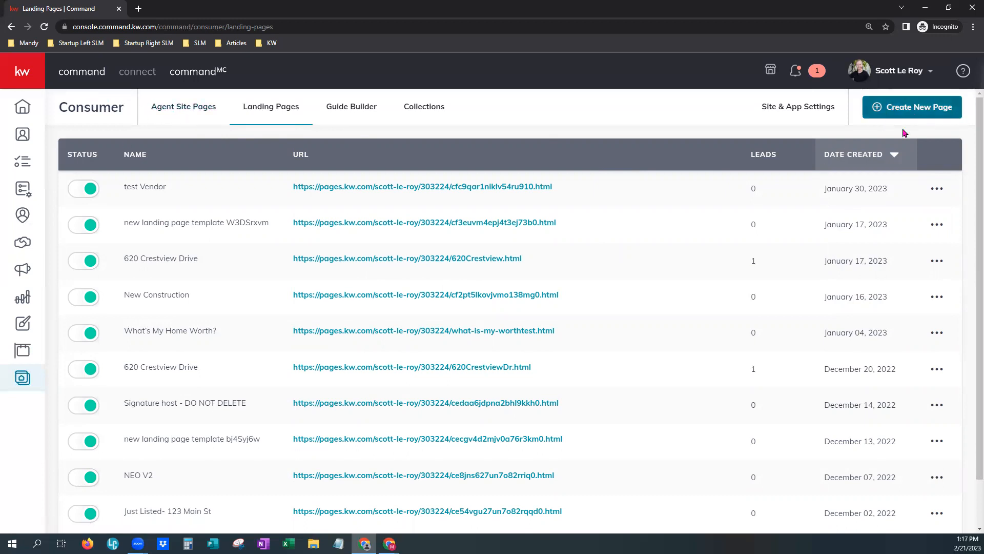
click(920, 109)
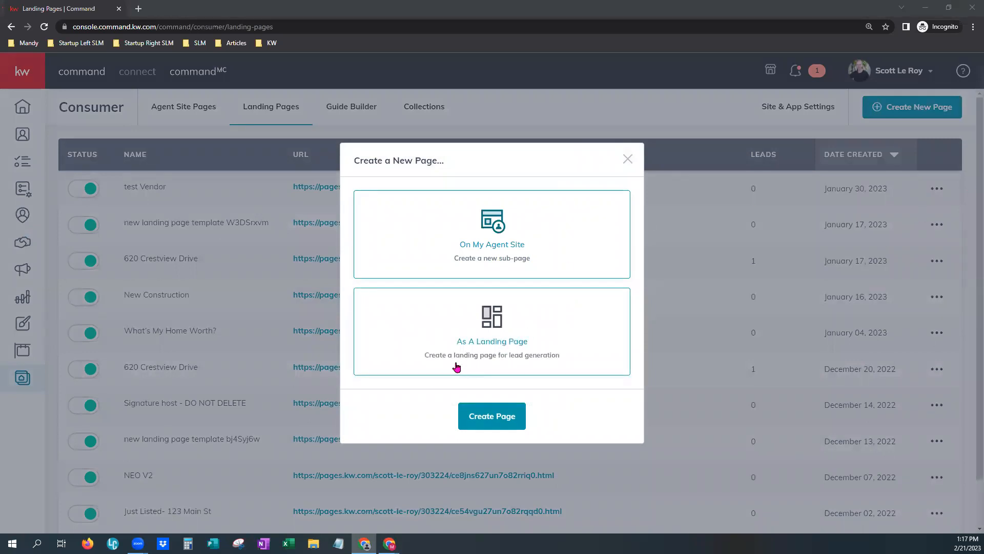
Create a blank lead-generation page using the As A Landing Page option.
click(544, 352)
click(510, 425)
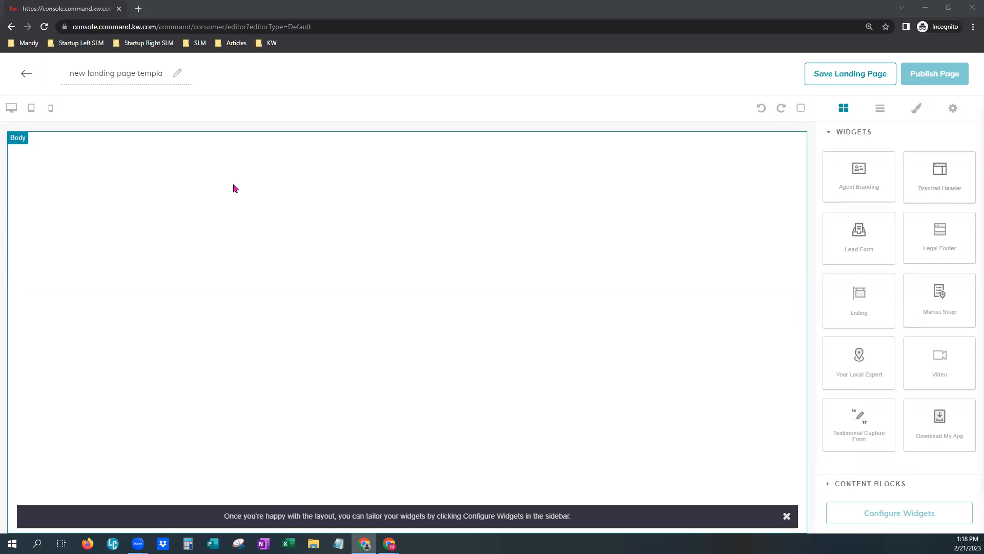
click(785, 516)
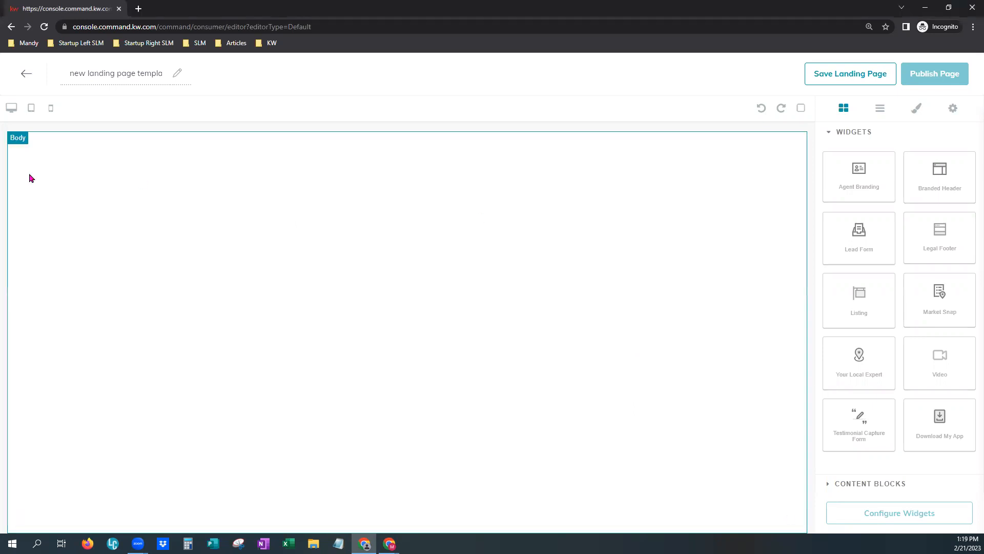
click(85, 76)
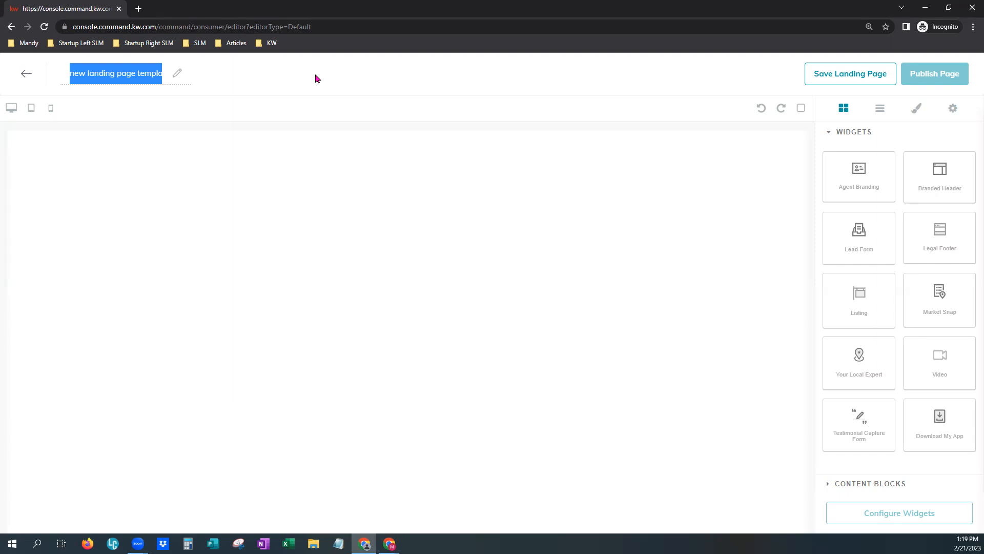
text(New)
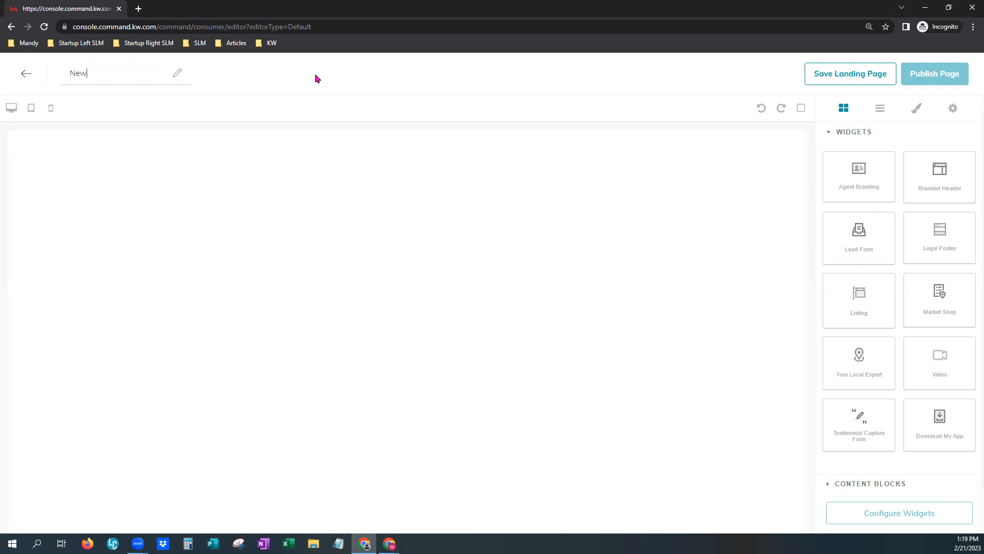
key(BackSpace)
key(BackSpace)
key(BackSpace)
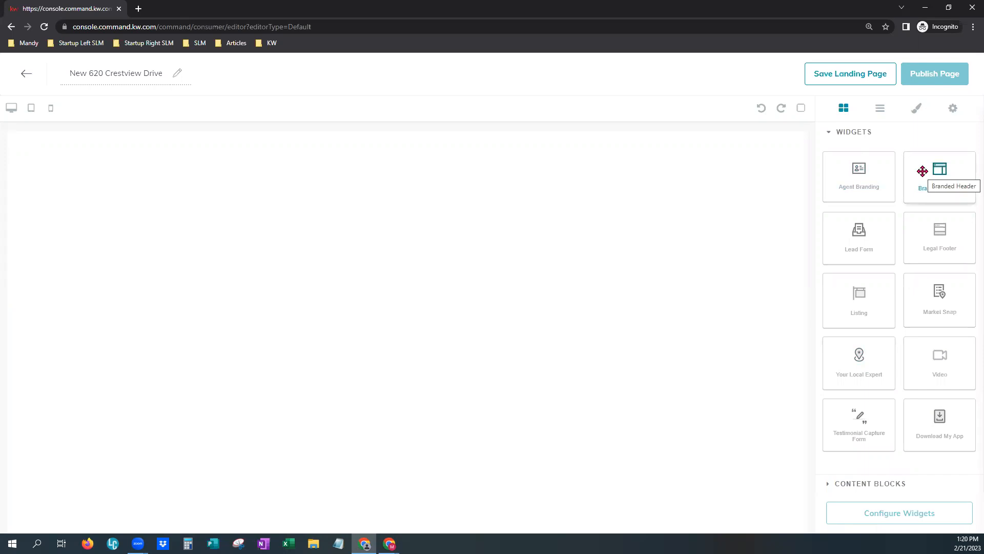
Place an Agent Branding widget on the blank page with a Branded Header beneath it.
drag(876, 189, 727, 191)
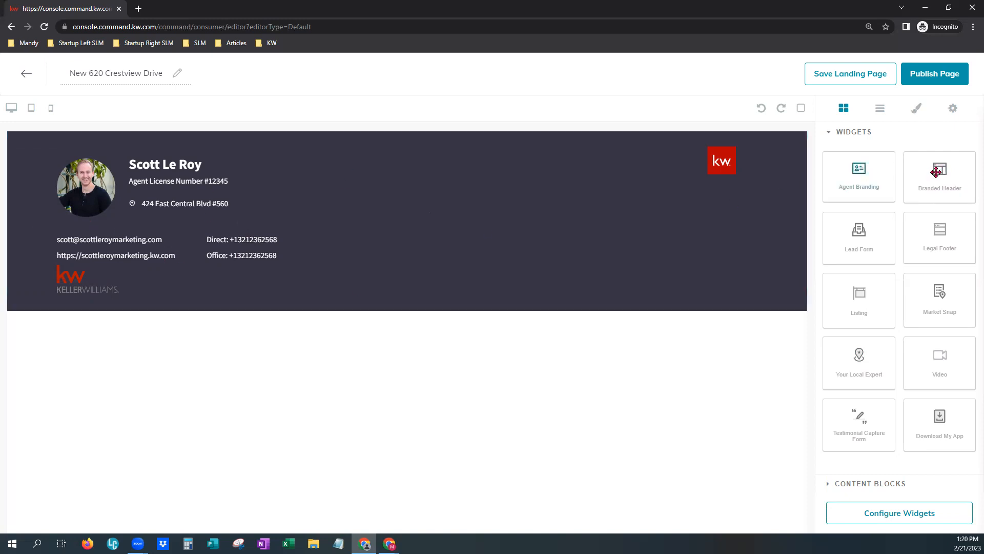
drag(942, 168, 632, 338)
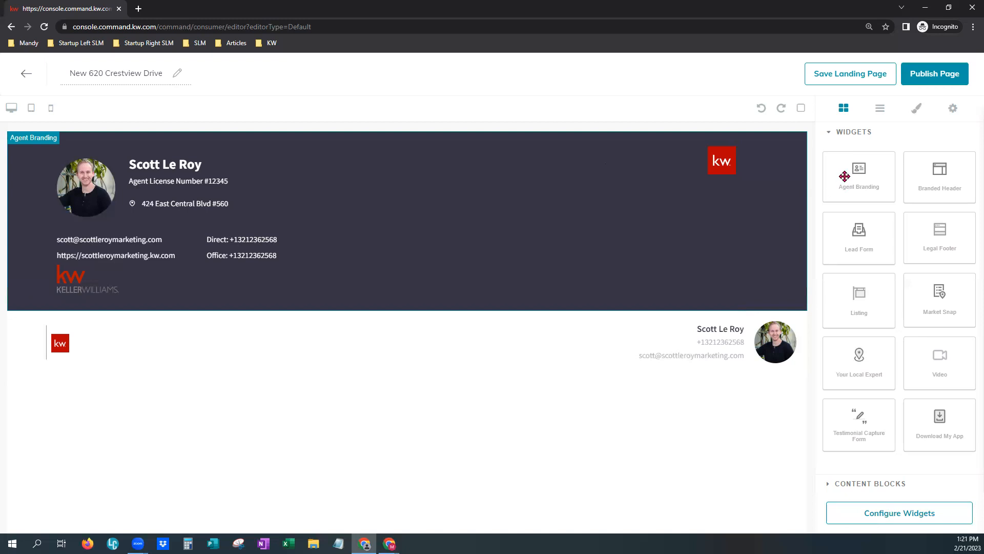
Delete the Agent Branding section, leaving the Branded Header at the top.
click(740, 204)
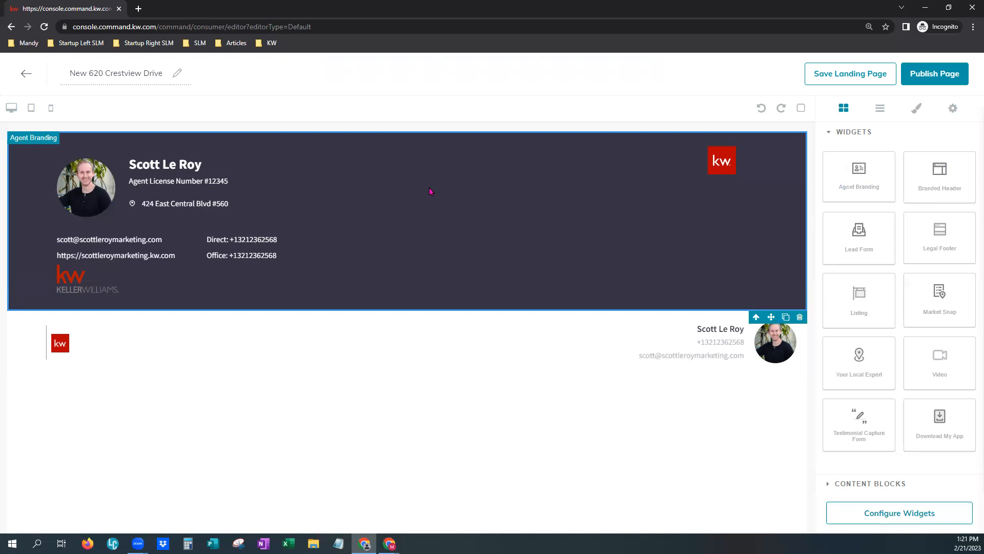
drag(430, 188, 439, 200)
click(801, 316)
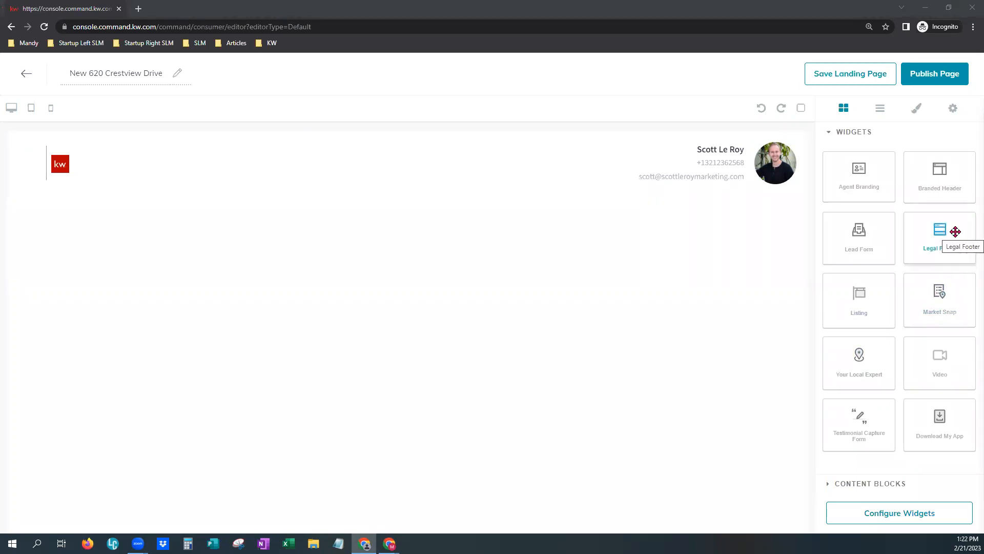
Drop a Legal Footer widget below the Branded Header.
drag(955, 232, 638, 266)
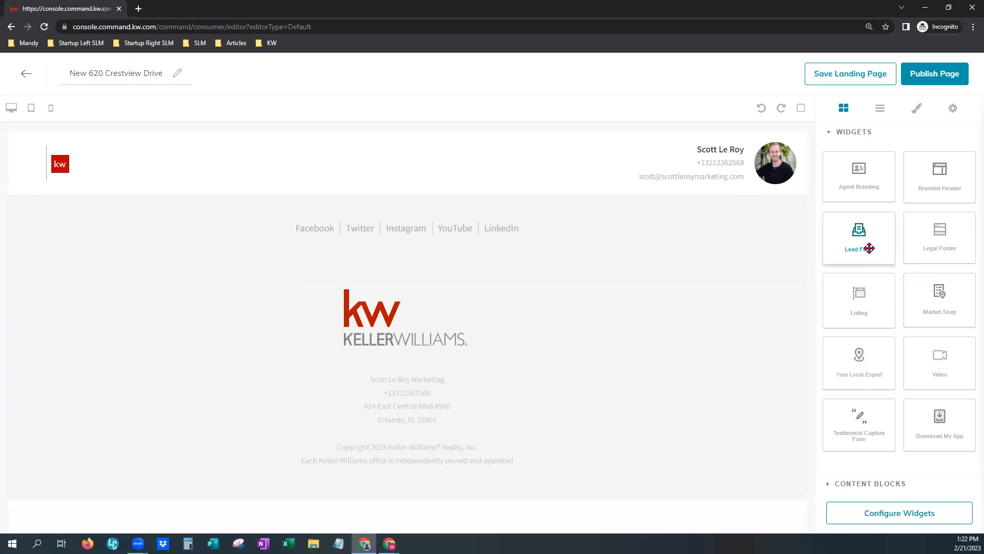
Insert the 'Interested? Let's Talk!' Lead Form between the Branded Header and Legal Footer.
drag(869, 248, 456, 200)
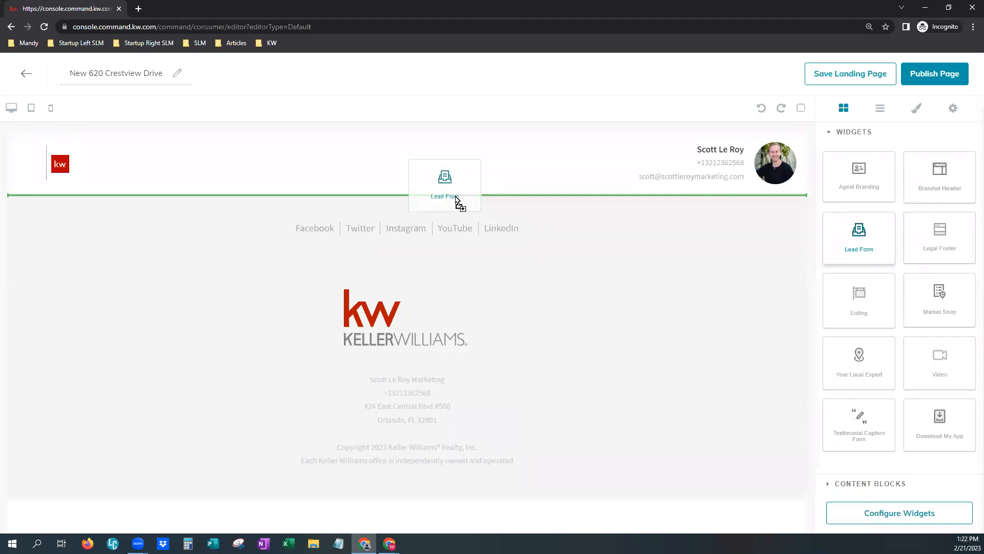
drag(456, 199, 456, 200)
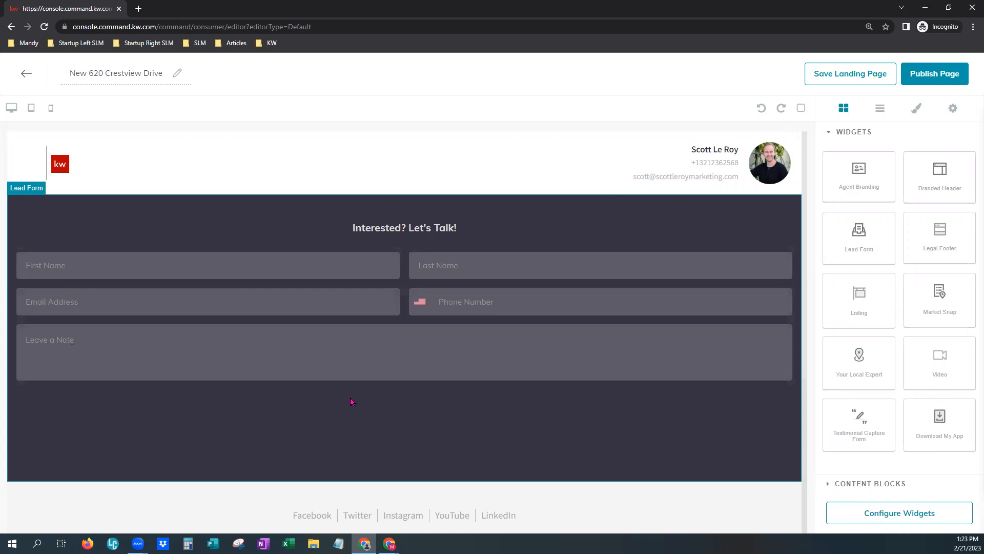
Scroll the page to review the lead form fields and social-link footer.
scroll(379, 398, down, 1)
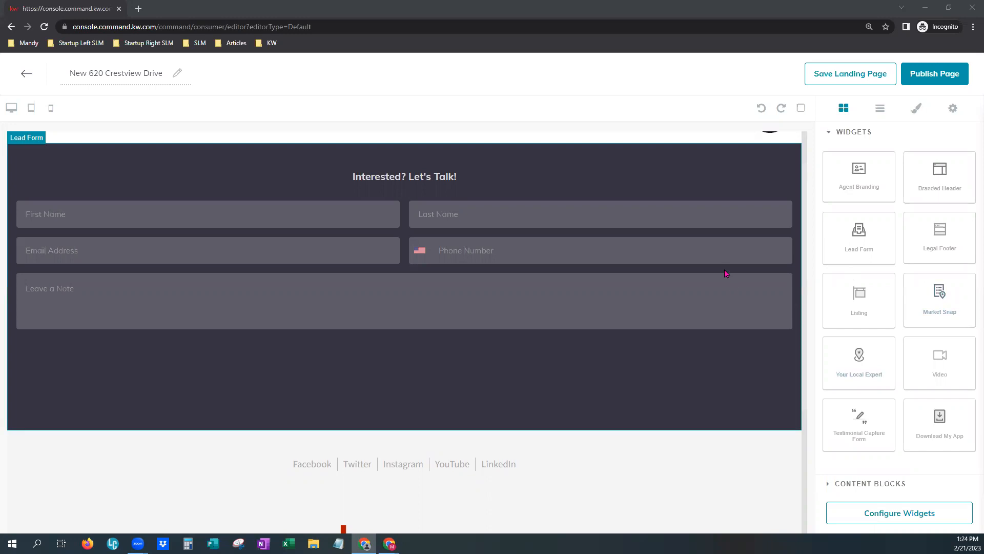
scroll(727, 273, up, 1)
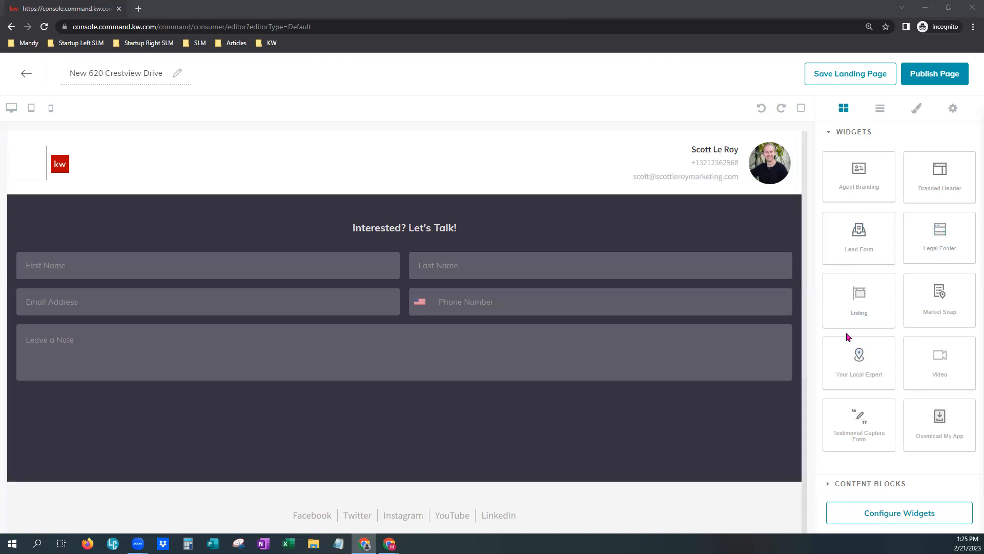
Drop a Barton Hills Market Snap below the header and scroll through its map and statistics.
drag(947, 288, 428, 189)
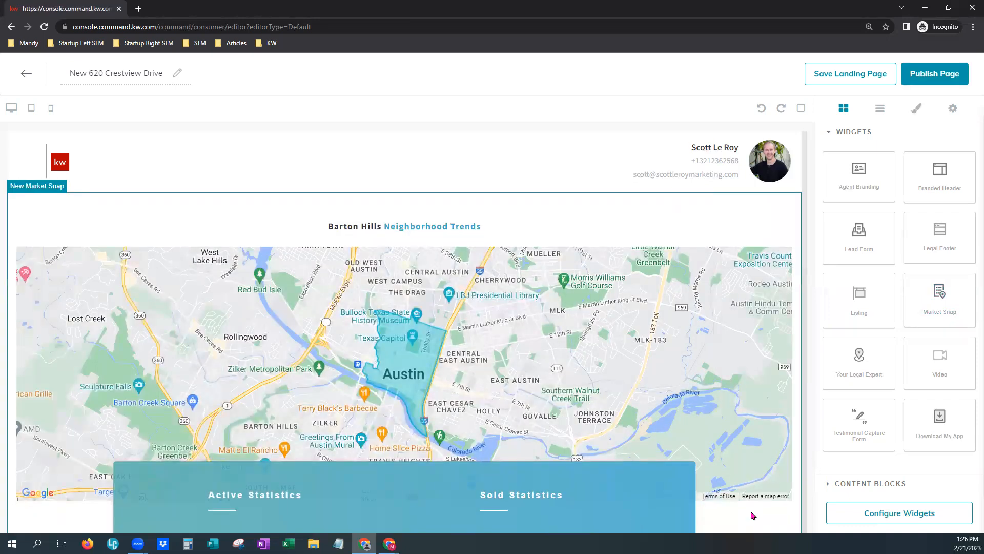
scroll(746, 503, down, 2)
scroll(741, 477, up, 1)
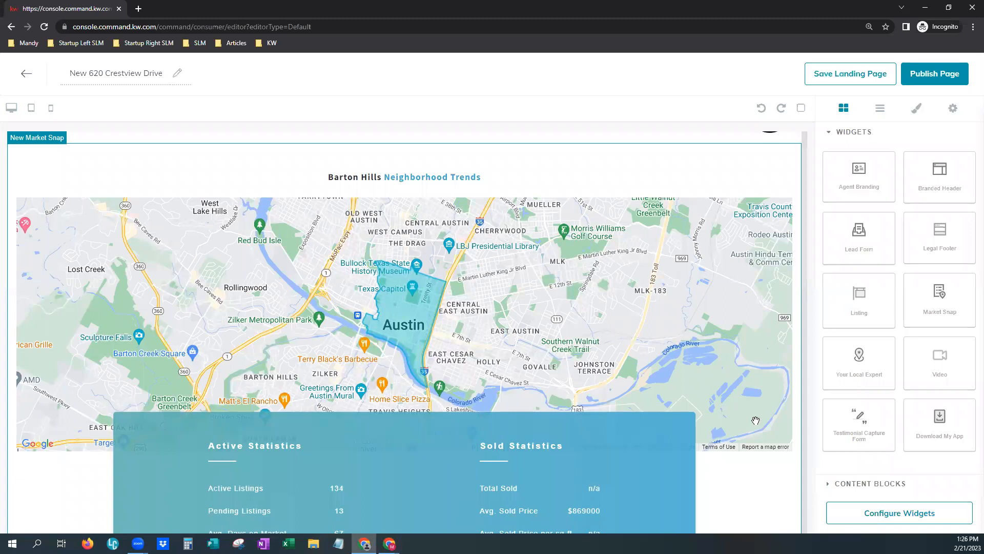
scroll(738, 461, down, 1)
scroll(738, 464, down, 3)
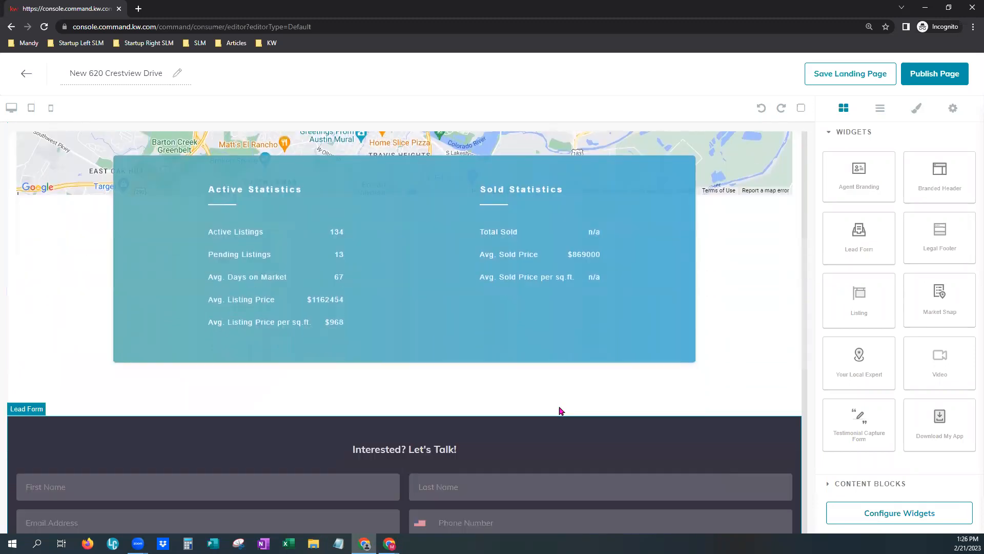
scroll(568, 246, up, 5)
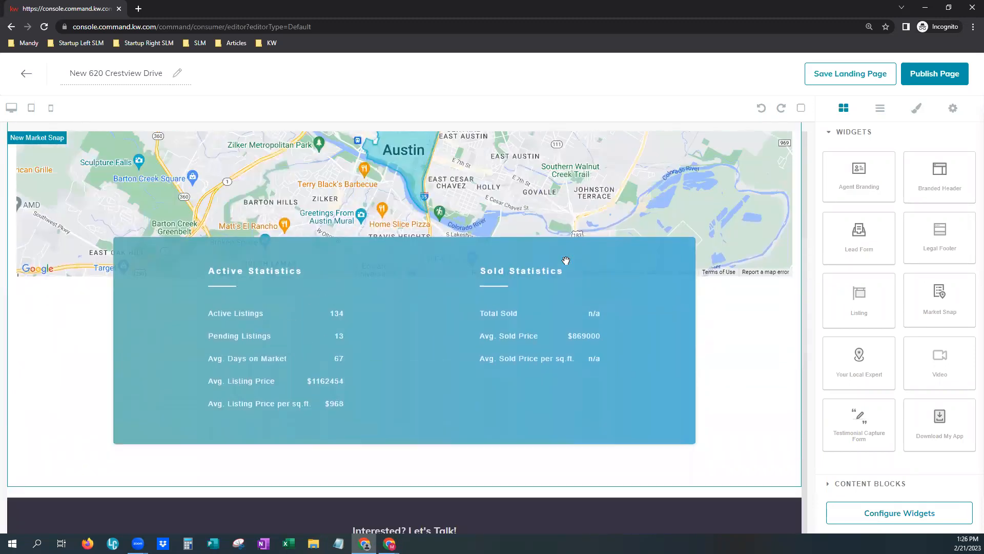
scroll(440, 298, up, 1)
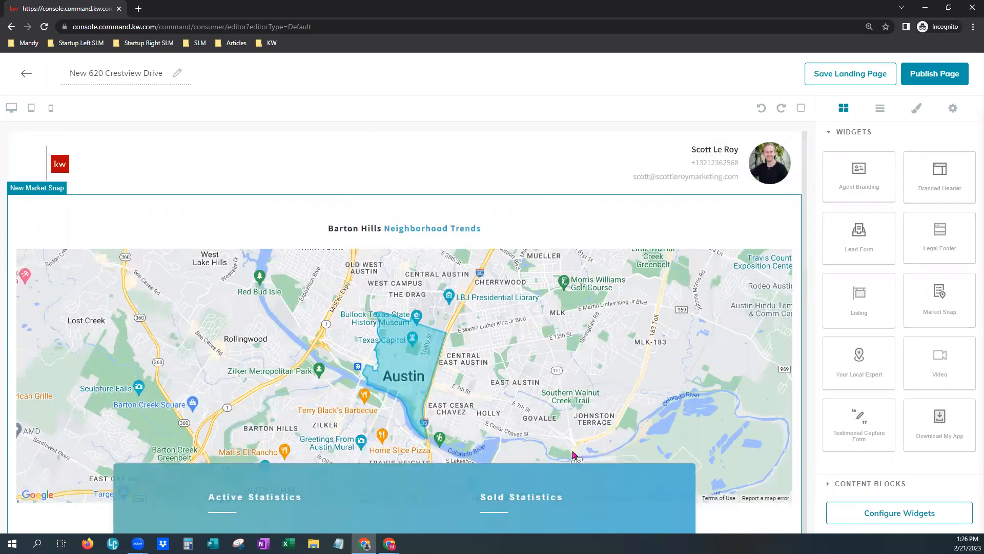
scroll(580, 455, down, 3)
scroll(715, 461, down, 1)
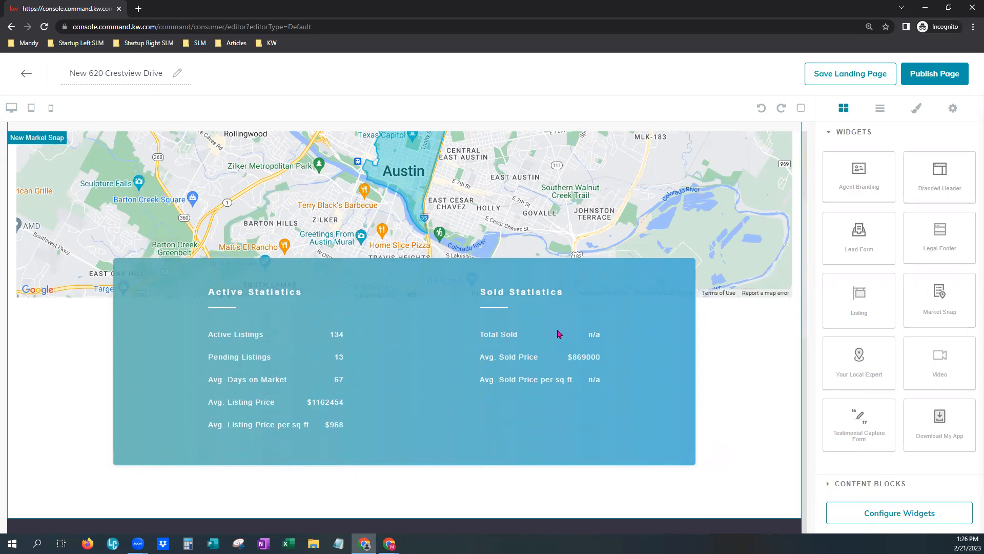
scroll(716, 379, up, 4)
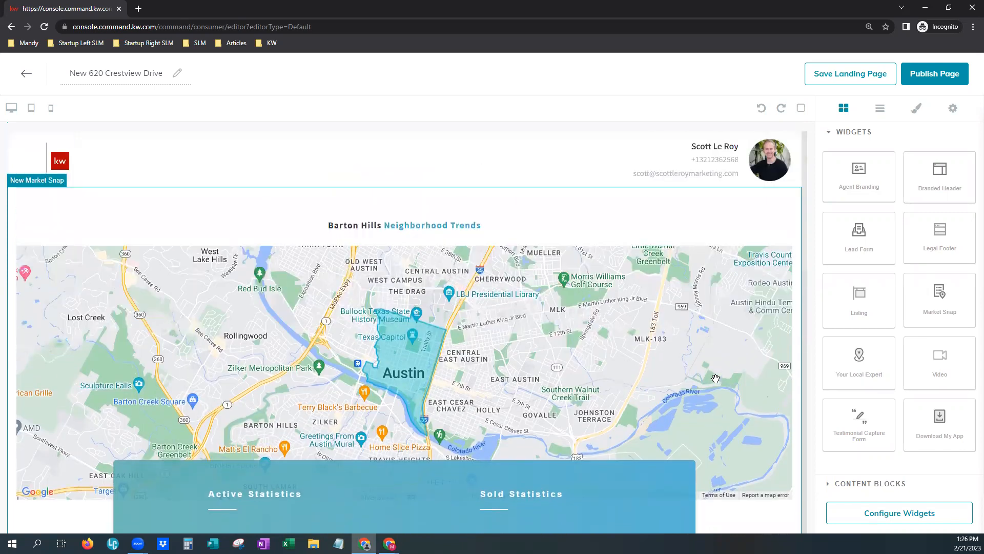
scroll(715, 380, down, 6)
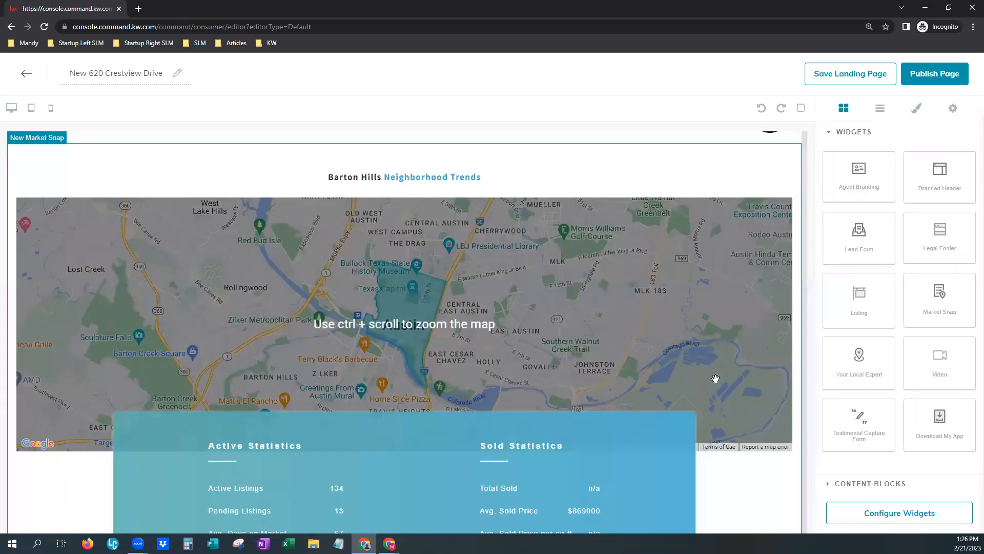
scroll(647, 319, up, 5)
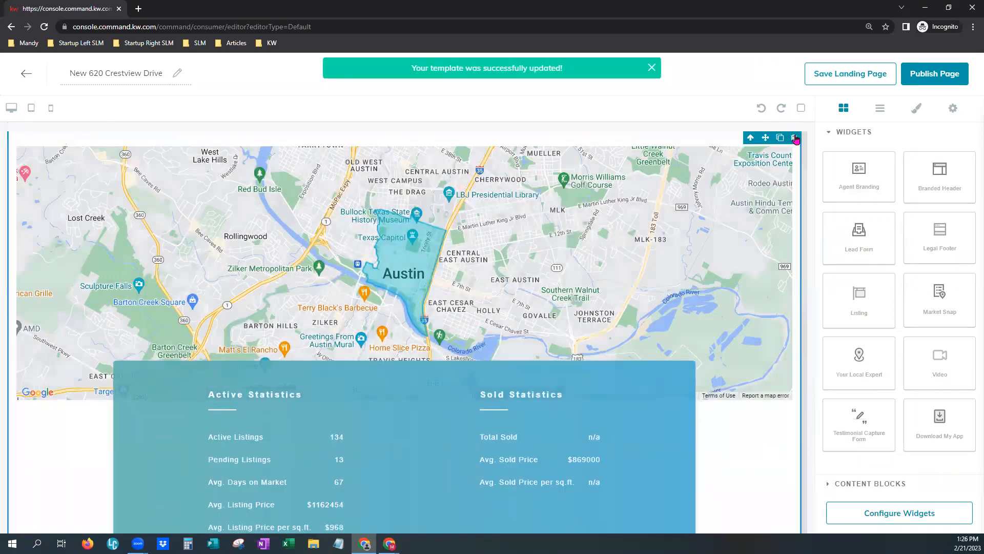
Place the Your Local Expert bio widget above the Lead Form.
scroll(735, 312, down, 10)
scroll(729, 398, up, 2)
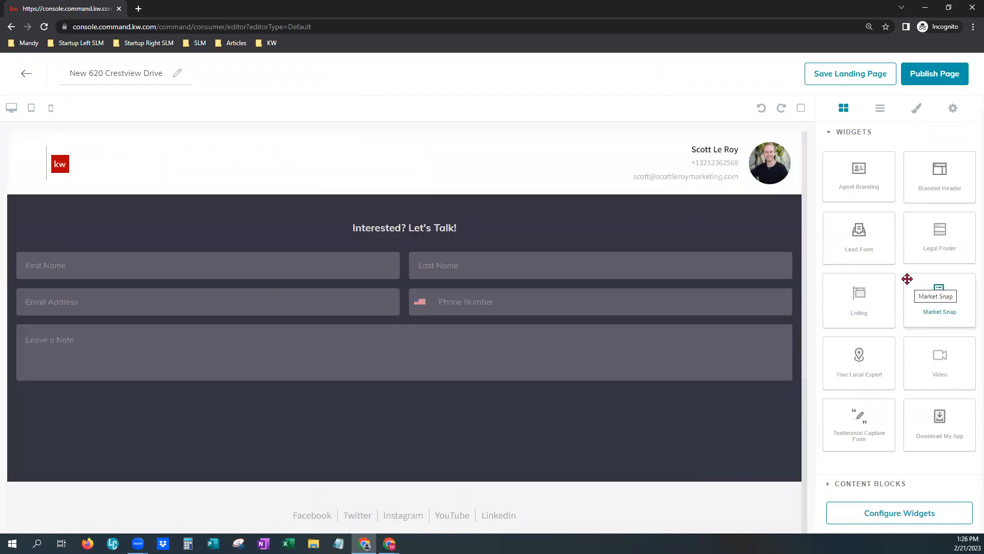
drag(865, 361, 554, 208)
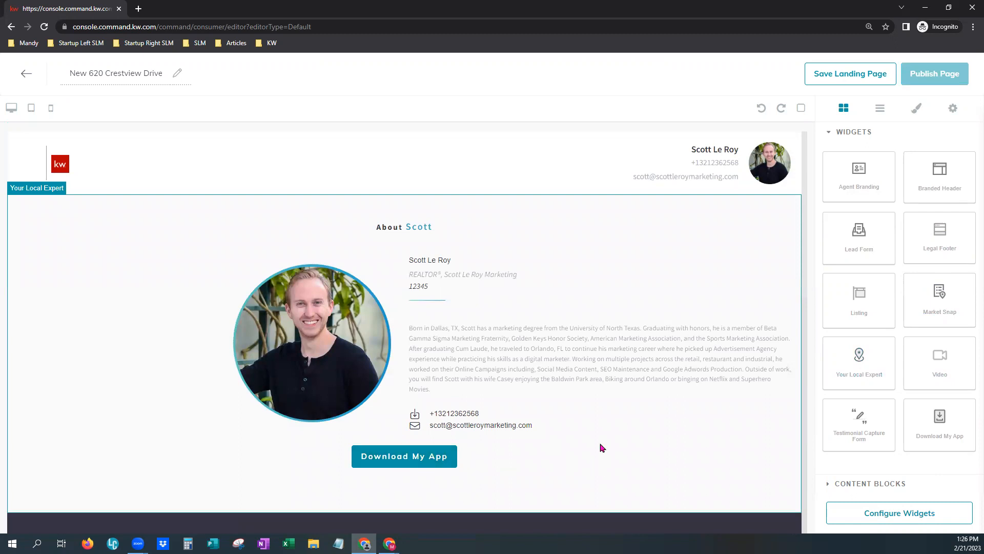
scroll(579, 388, down, 2)
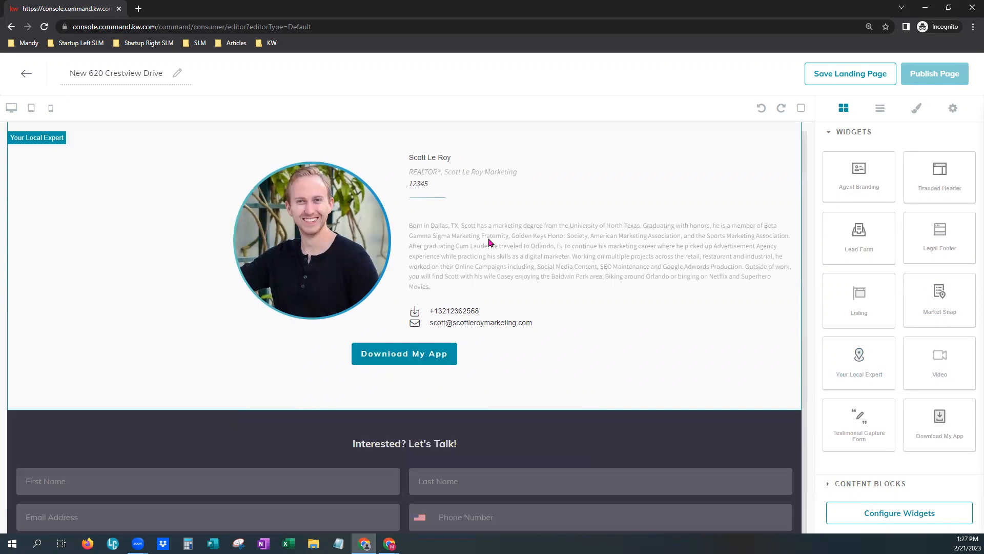
Place the Download My App widget below the Your Local Expert bio and review the new section.
drag(941, 433, 519, 413)
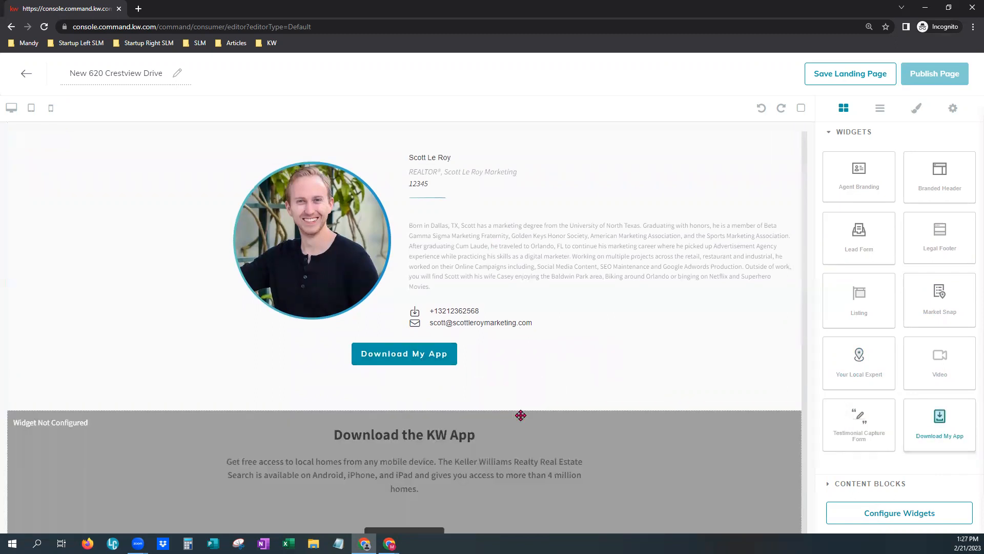
scroll(669, 469, down, 2)
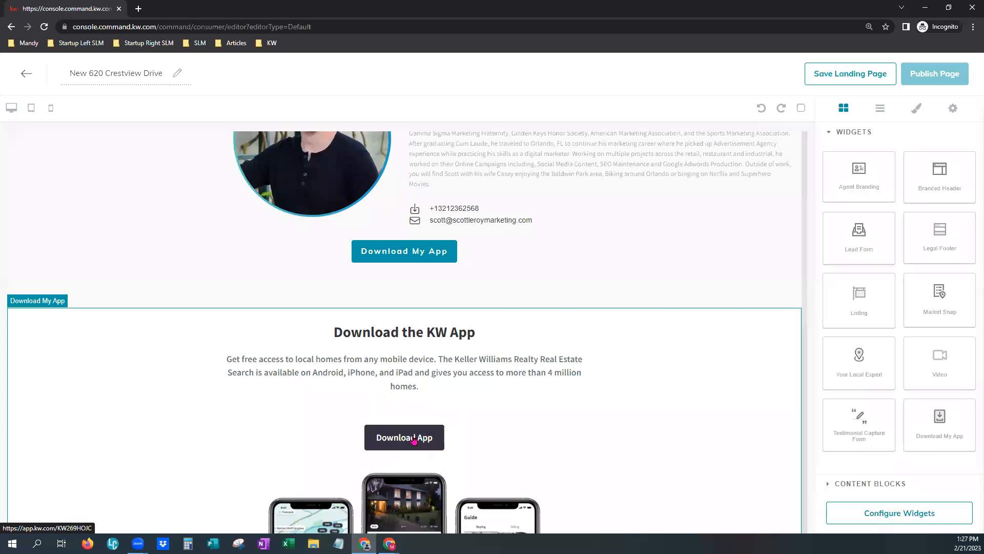
scroll(402, 351, down, 4)
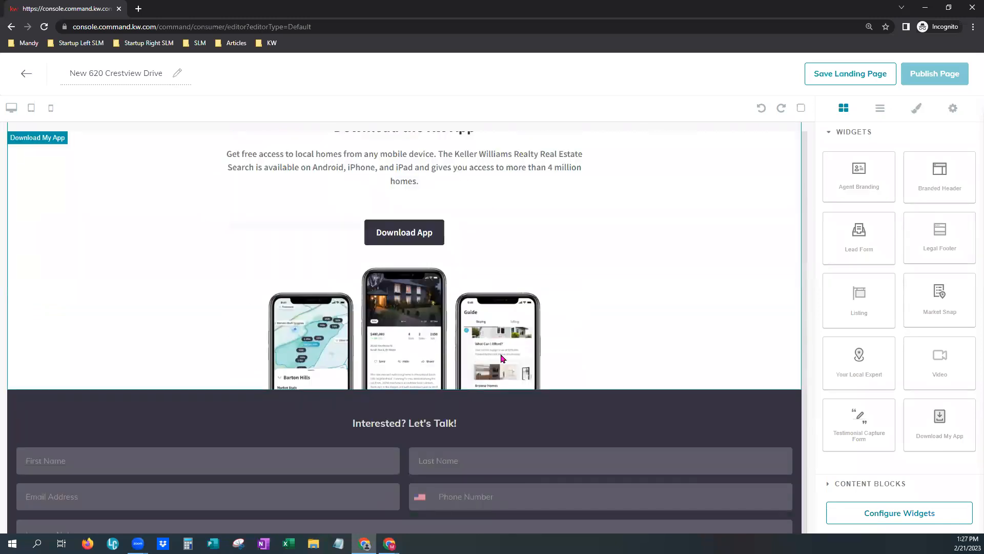
scroll(636, 346, up, 3)
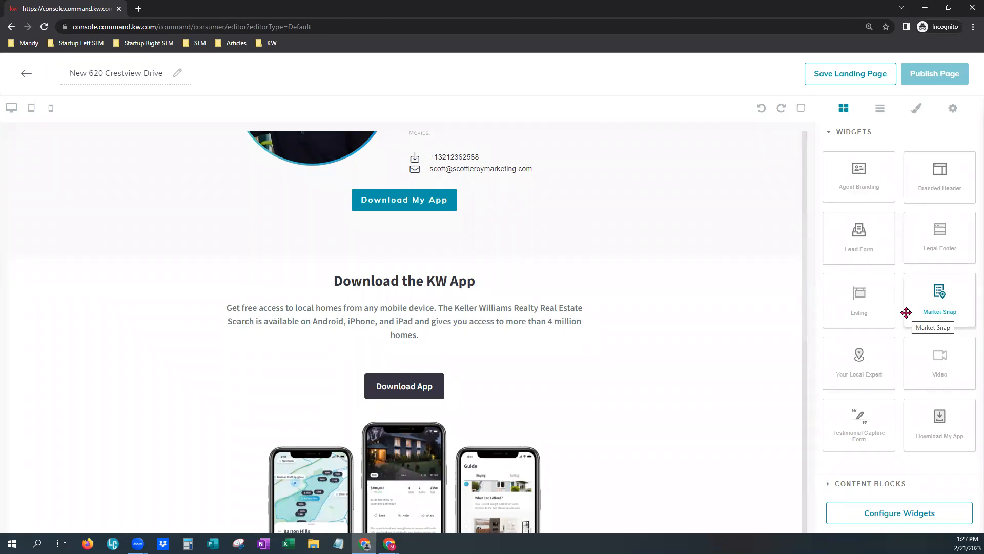
click(880, 486)
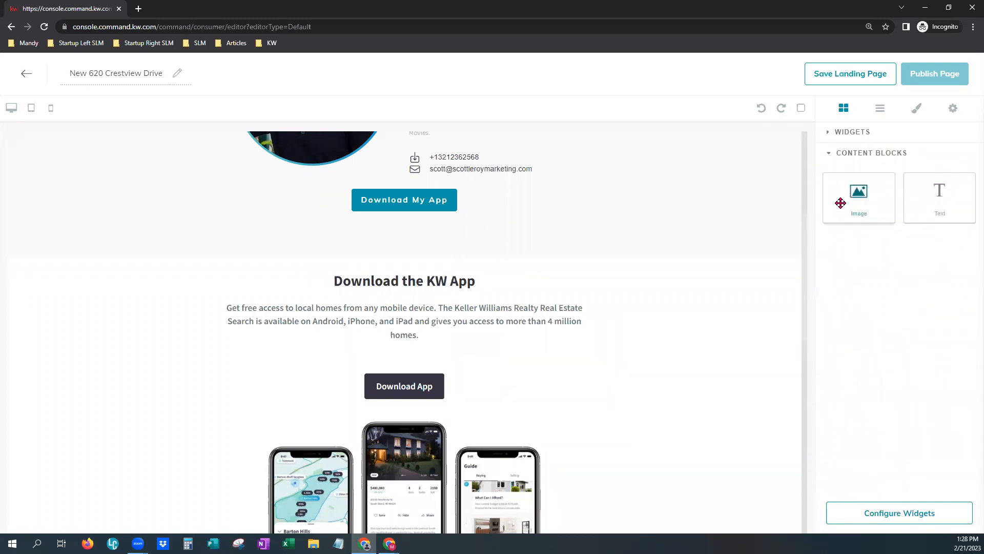
drag(941, 205, 585, 272)
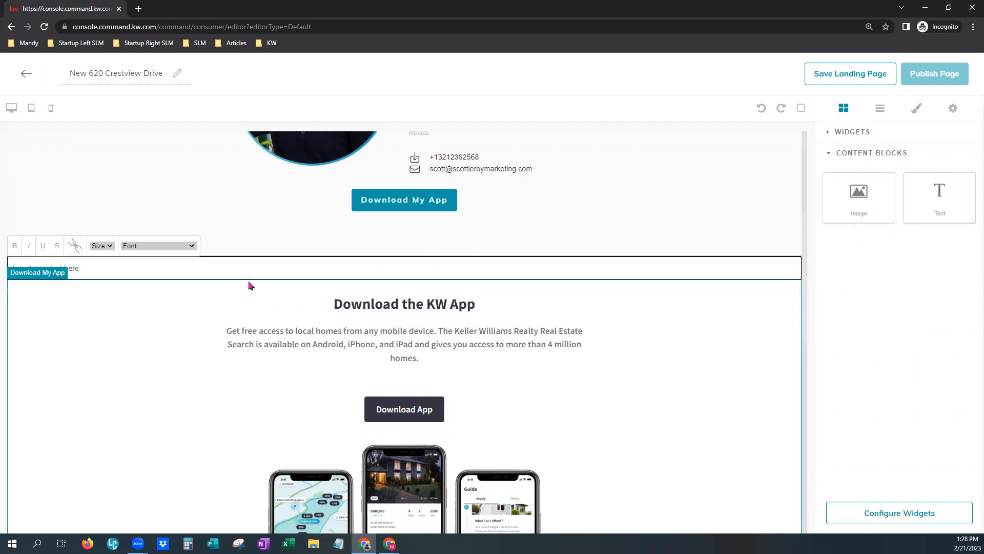
click(742, 280)
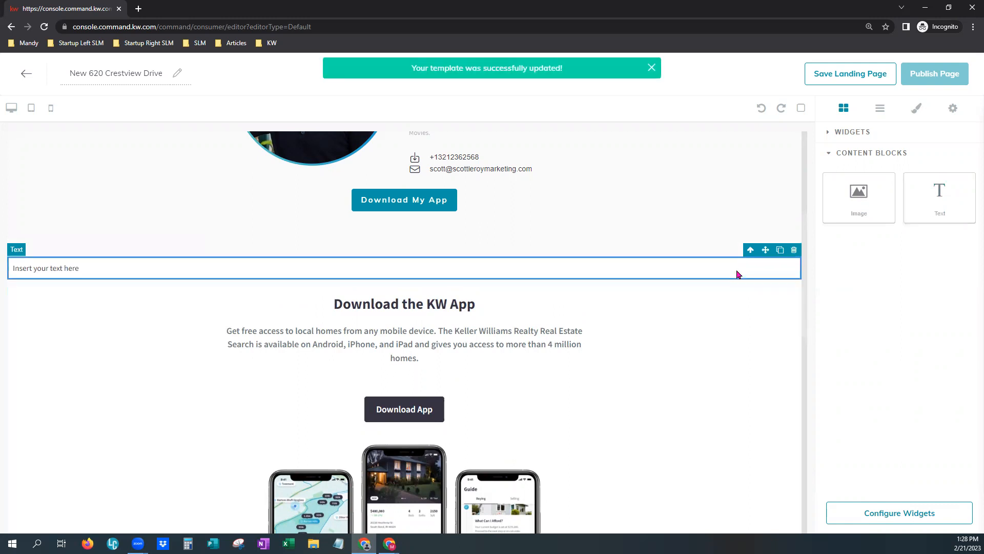
click(794, 250)
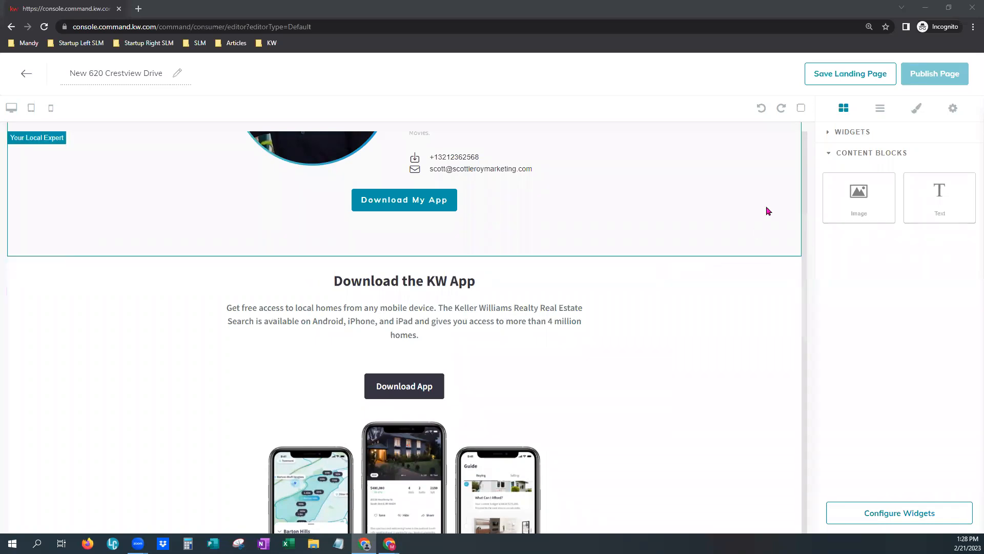
click(868, 137)
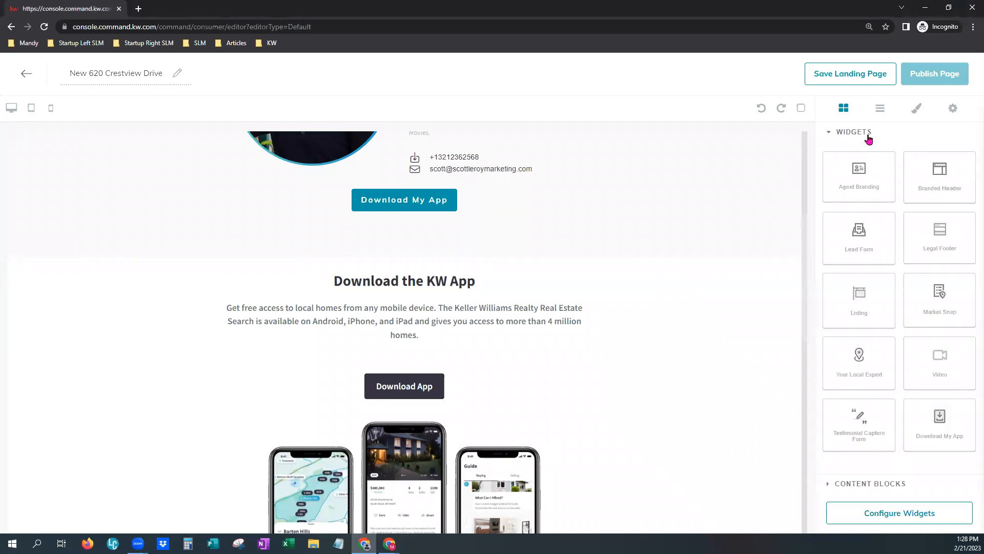
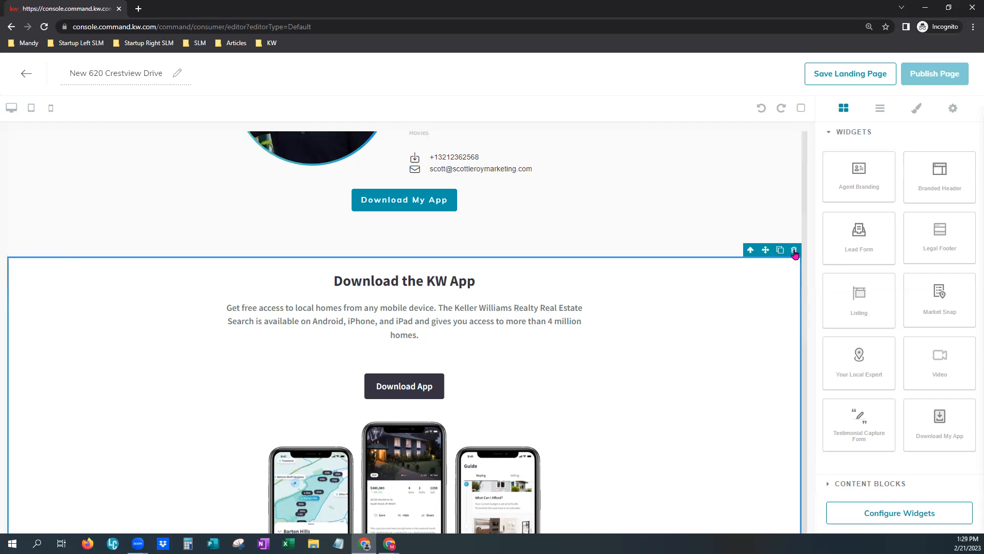
Delete the Download the KW App section and drop a Testimonial Capture widget above the lead form.
click(795, 254)
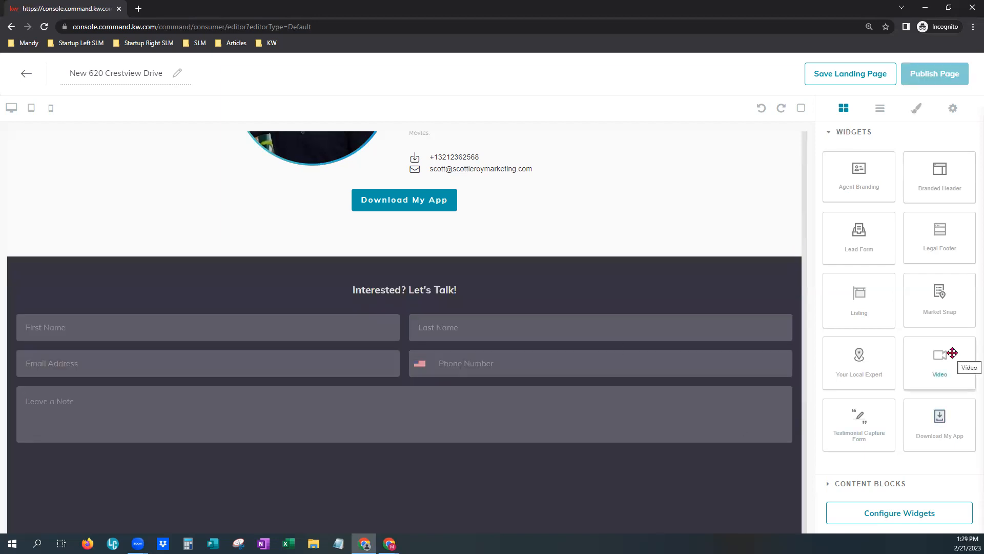
drag(870, 436, 585, 257)
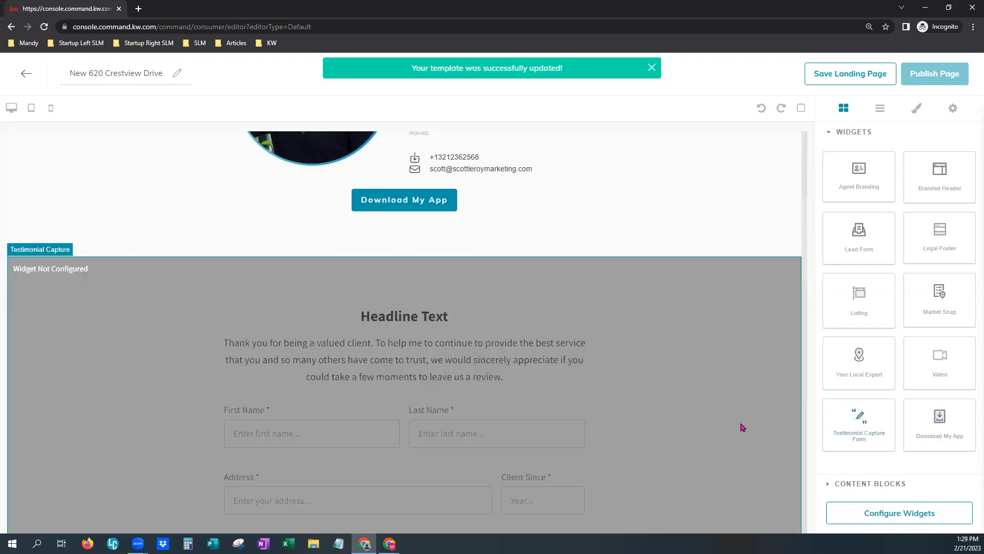
Select the new Testimonial Capture section and review its name, address, star rating and review fields.
click(742, 414)
scroll(742, 414, down, 3)
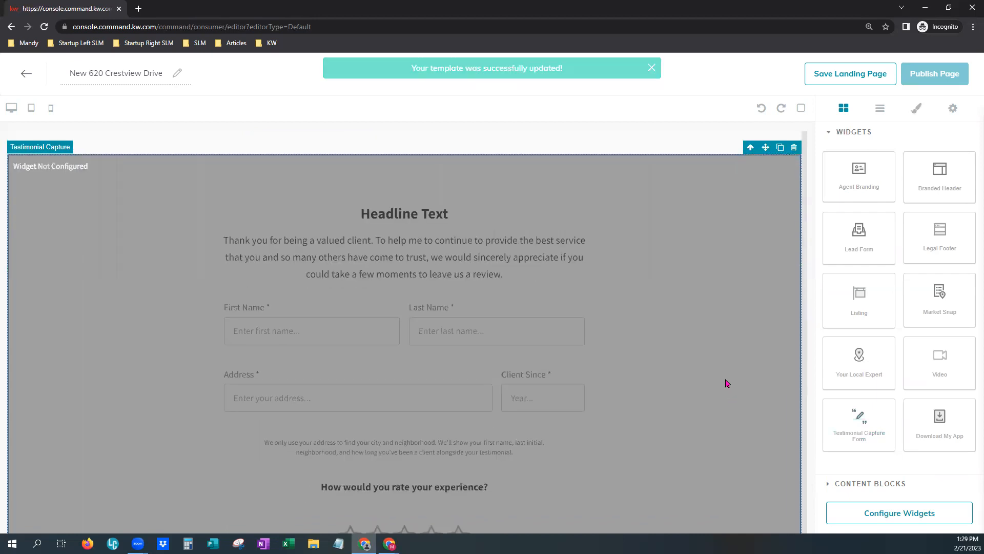
scroll(728, 384, down, 1)
scroll(727, 383, up, 1)
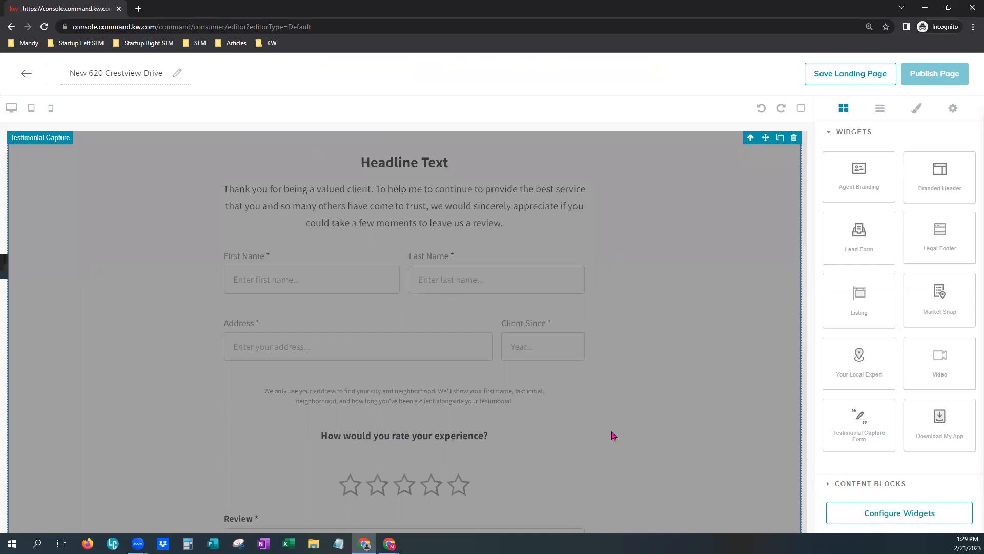
scroll(633, 383, down, 2)
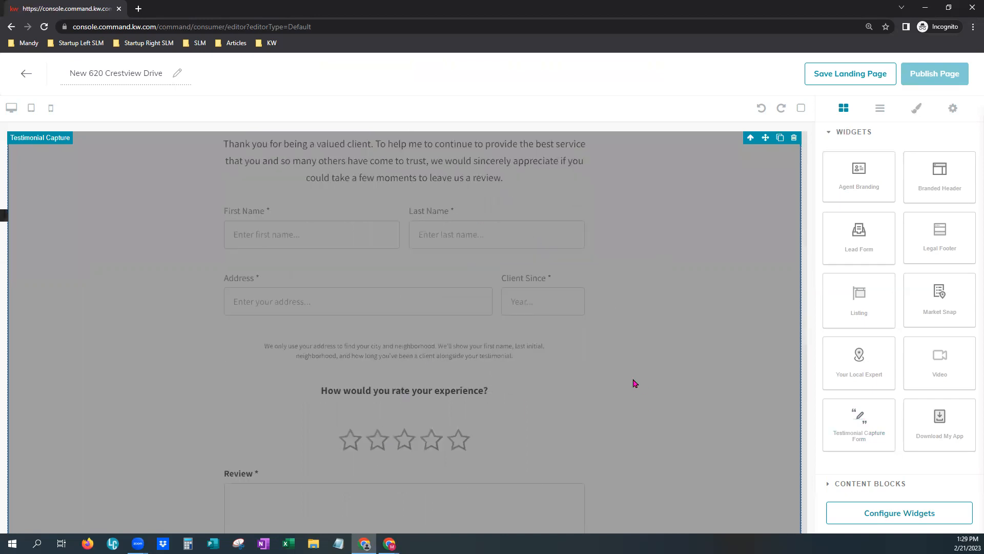
scroll(635, 383, down, 1)
scroll(635, 382, up, 3)
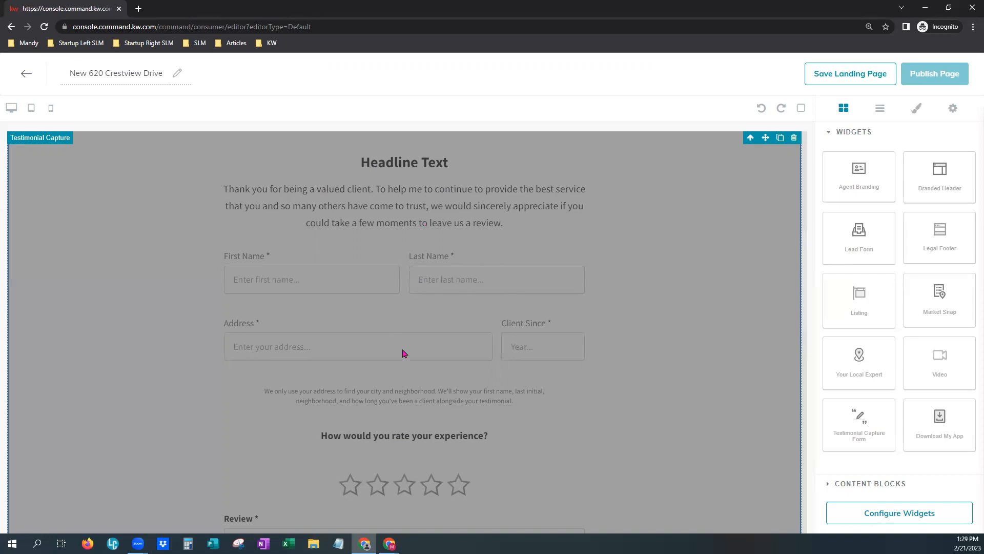
scroll(404, 353, down, 1)
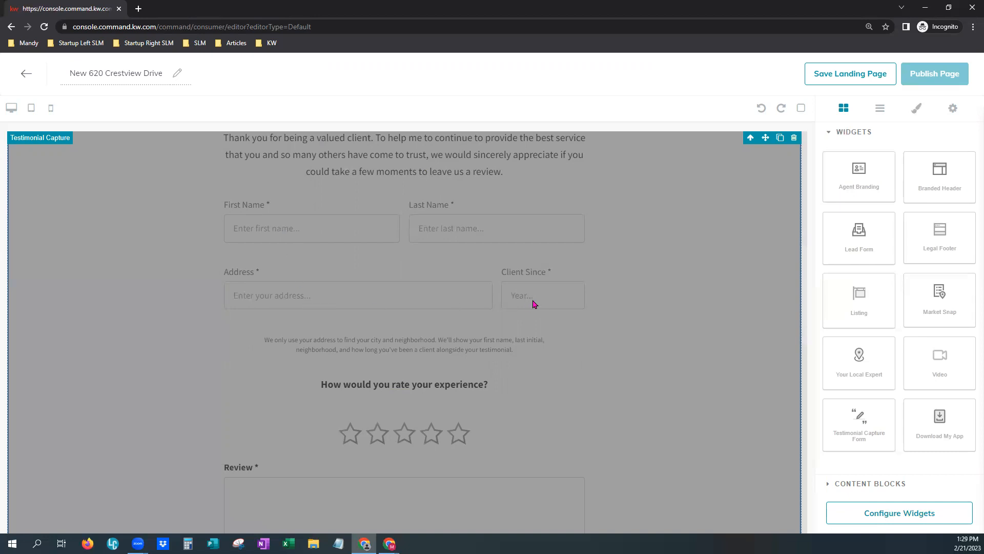
scroll(402, 461, down, 2)
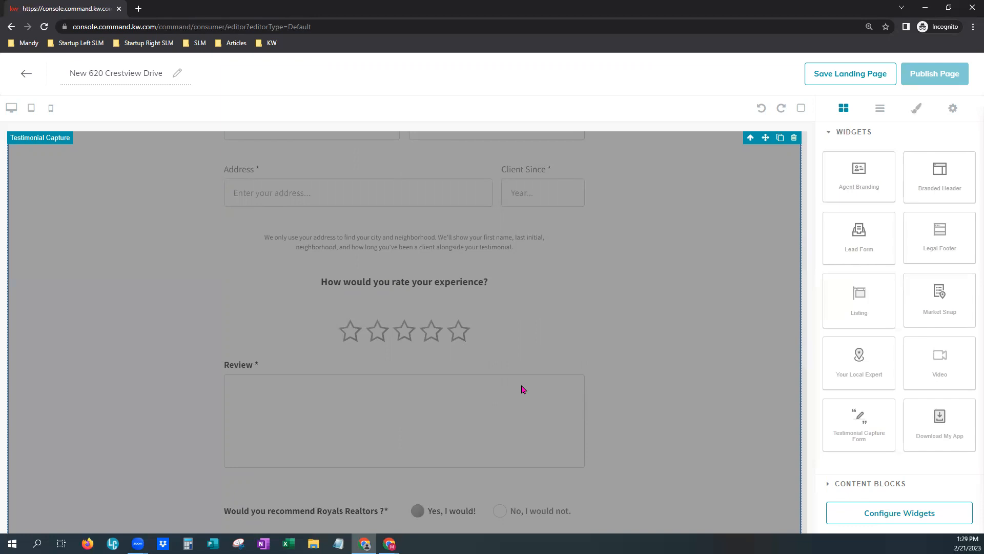
scroll(541, 326, up, 2)
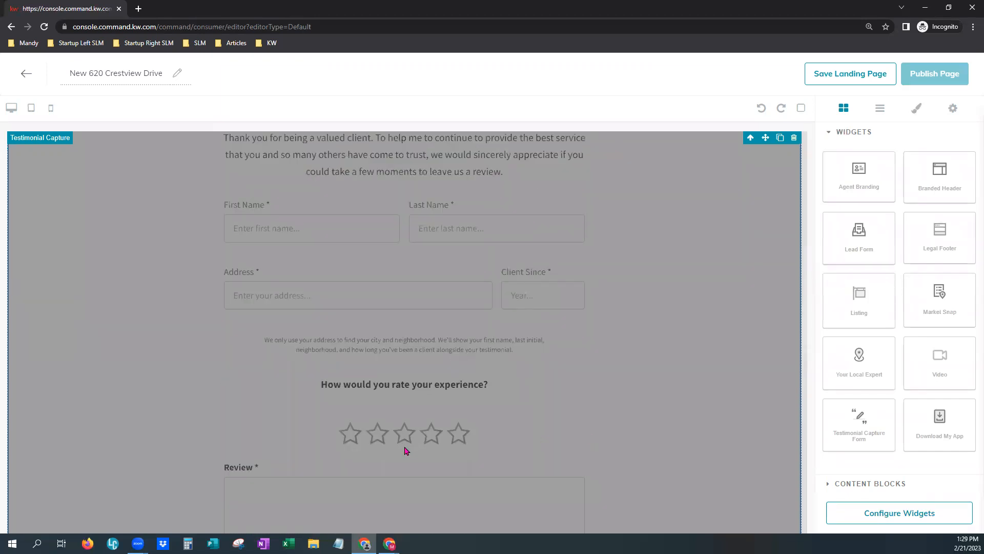
scroll(534, 448, down, 5)
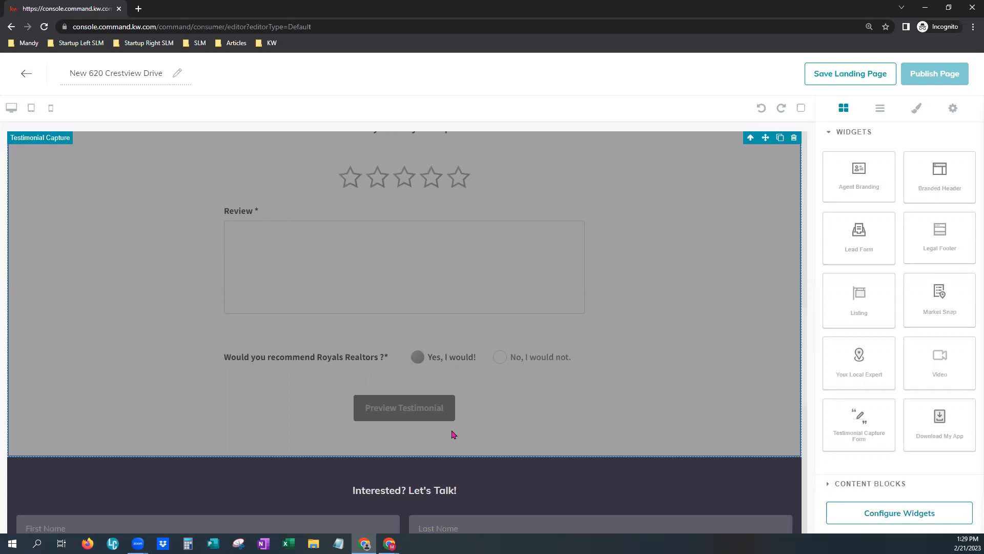
scroll(610, 341, up, 3)
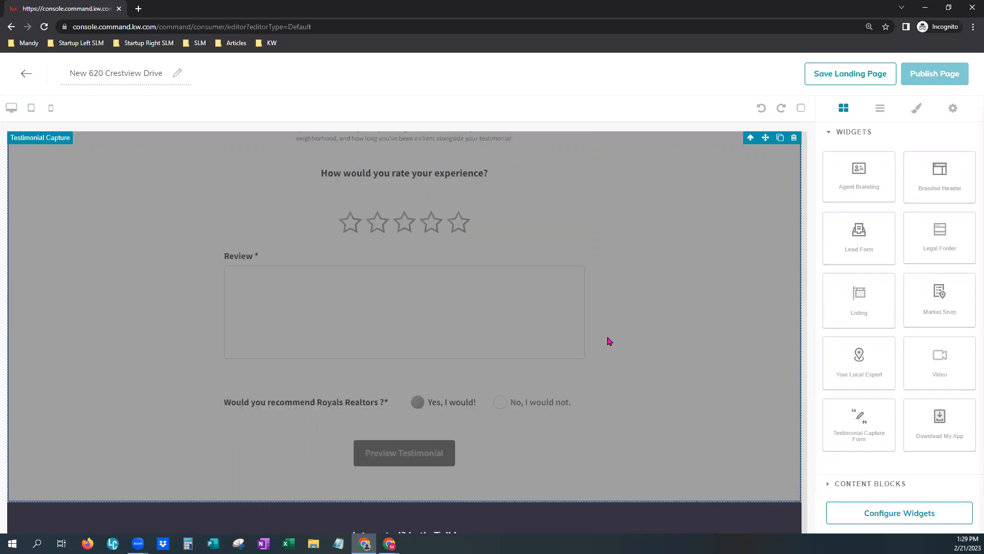
scroll(592, 340, up, 2)
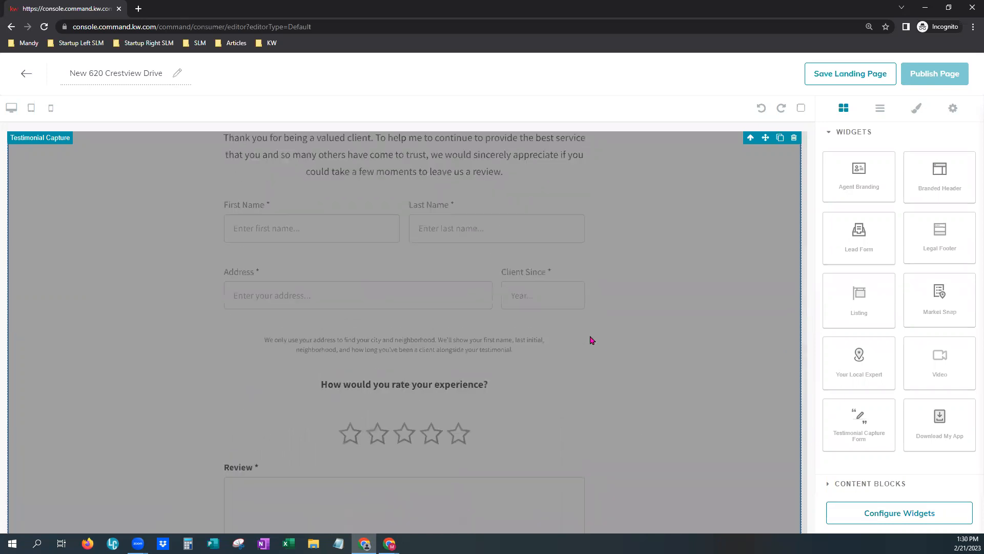
scroll(592, 340, up, 3)
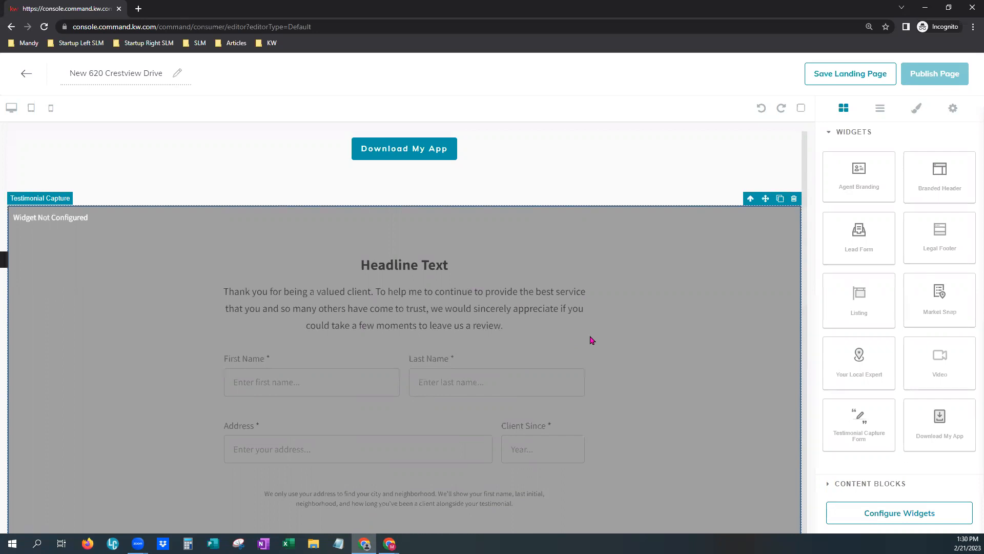
Delete the Testimonial Capture section and drop a Video widget above the lead form.
click(794, 199)
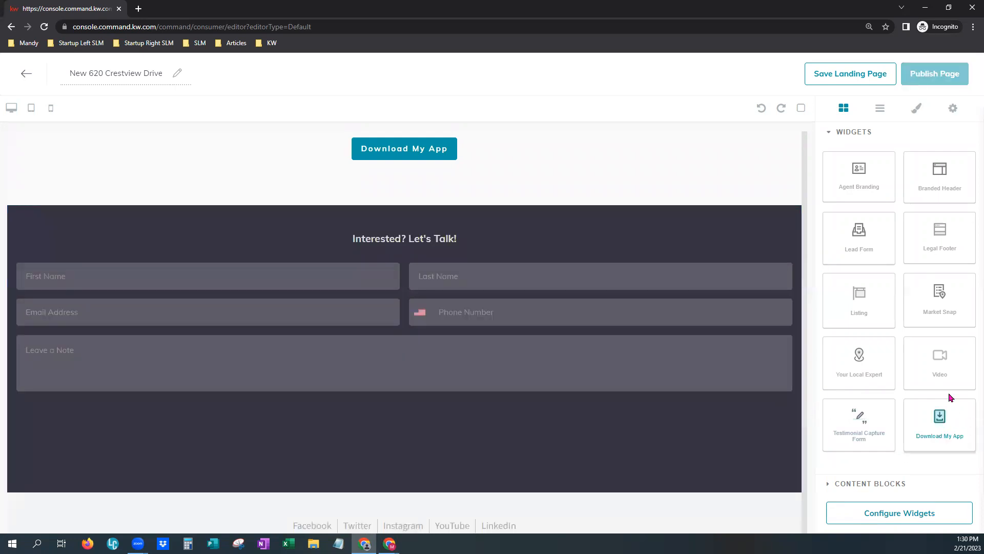
drag(945, 367, 608, 209)
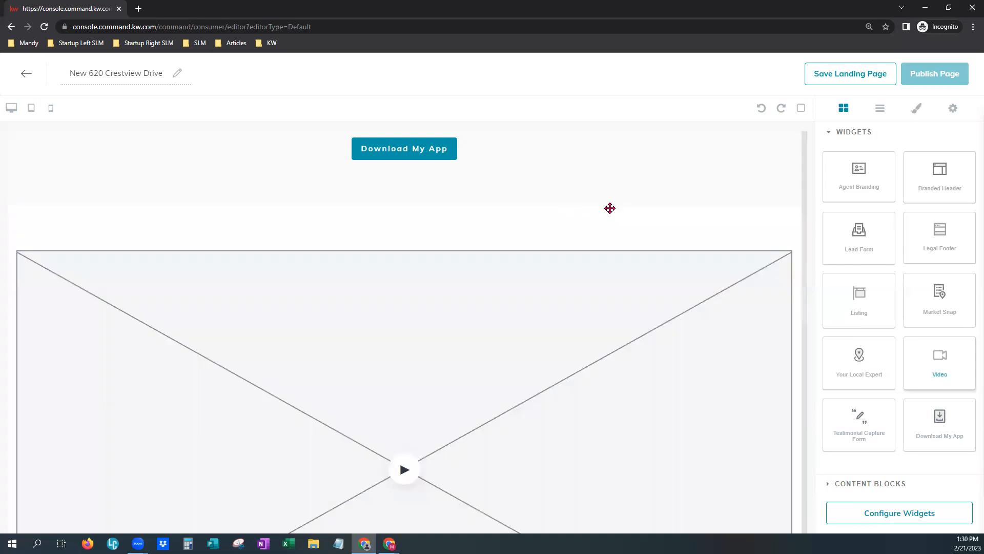
scroll(497, 460, down, 6)
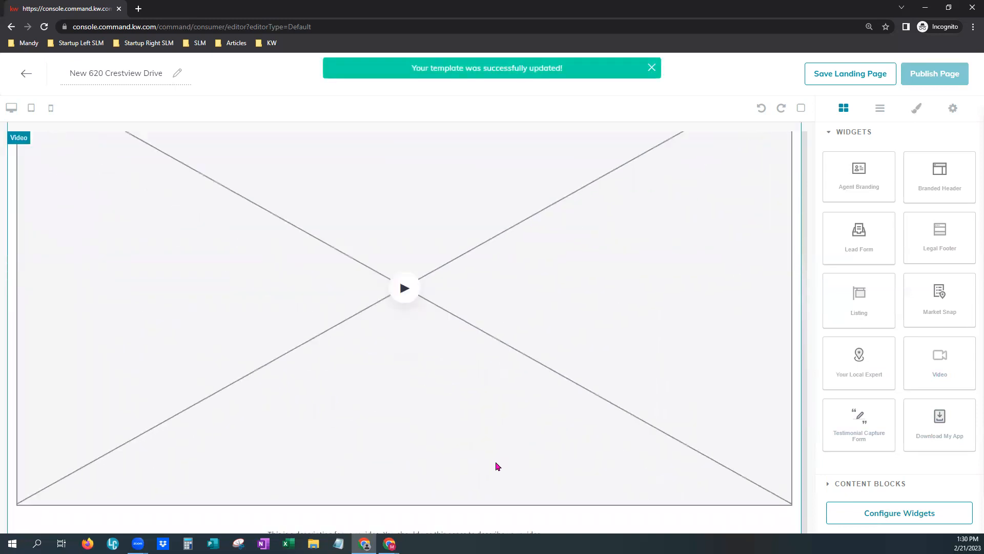
scroll(507, 331, up, 4)
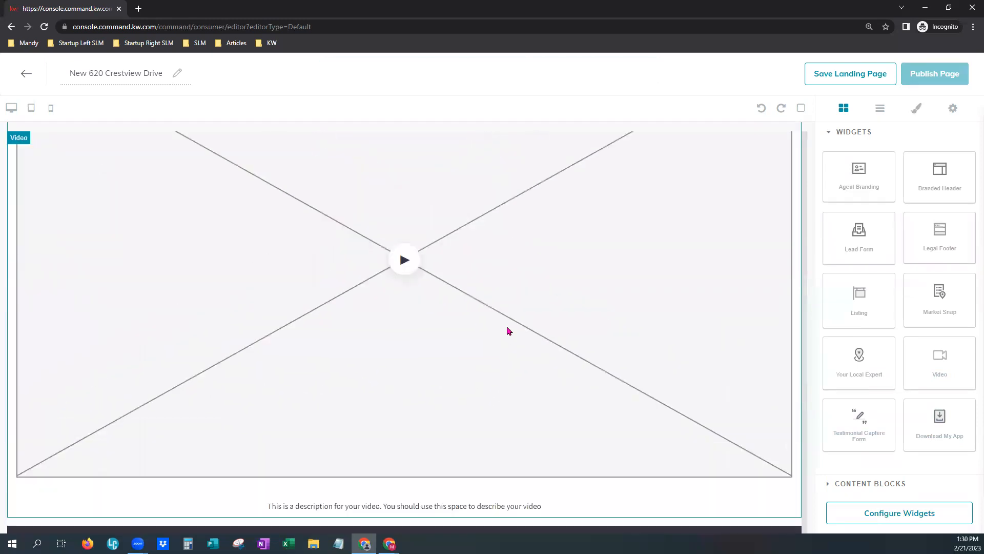
scroll(509, 330, up, 1)
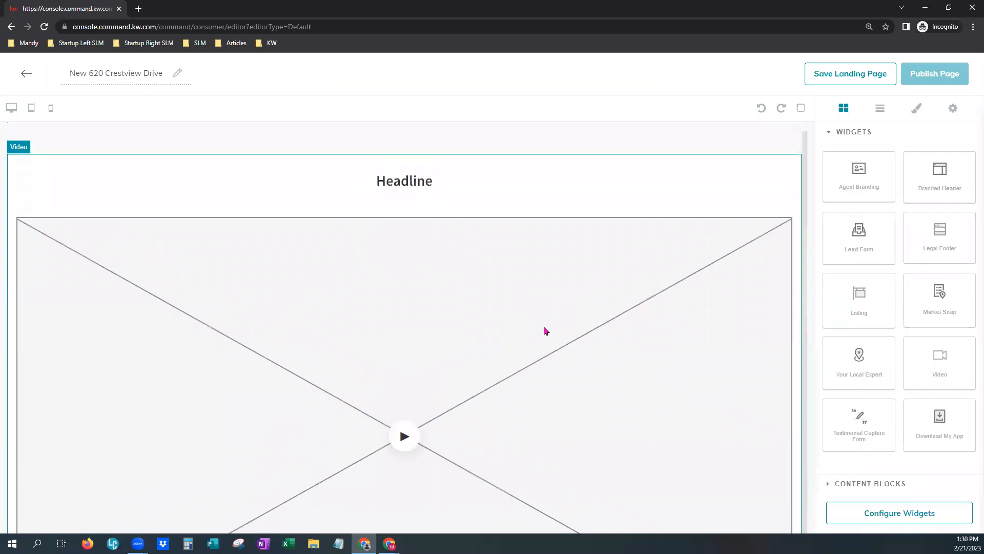
Delete the Video section, leaving the agent bio directly above the lead form.
click(588, 318)
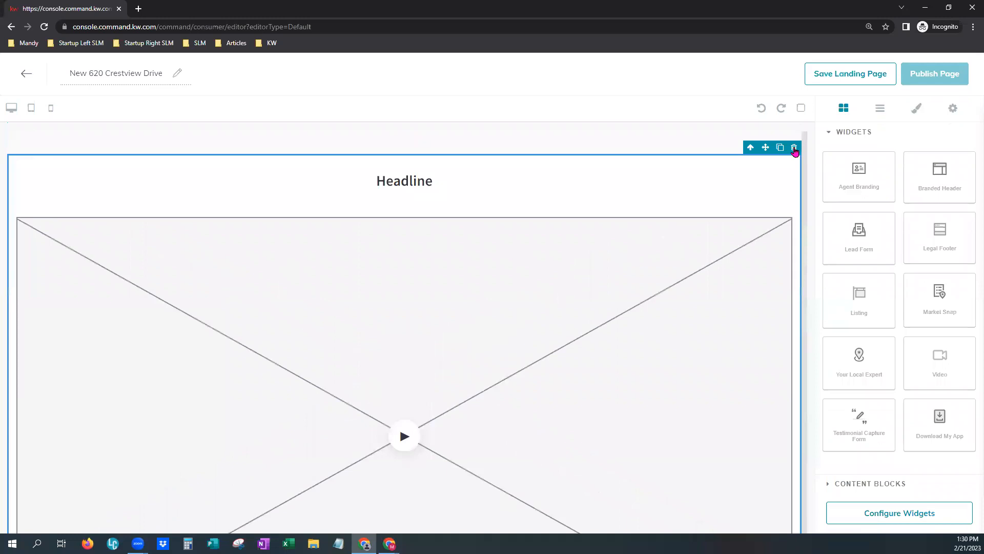
click(794, 148)
scroll(598, 382, up, 3)
scroll(597, 380, up, 4)
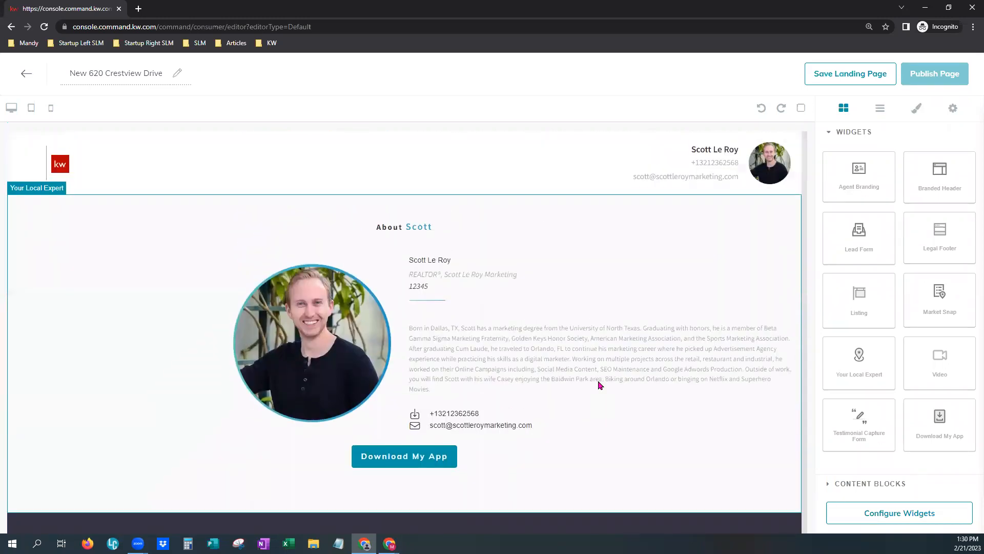
Delete the Your Local Expert bio section and check the Legal Footer below the lead form.
click(794, 188)
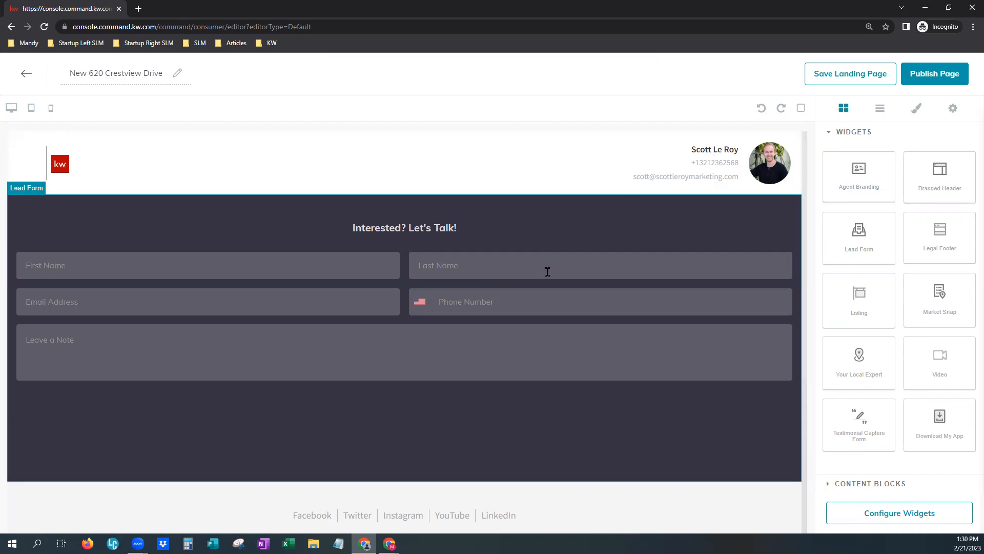
scroll(550, 431, down, 2)
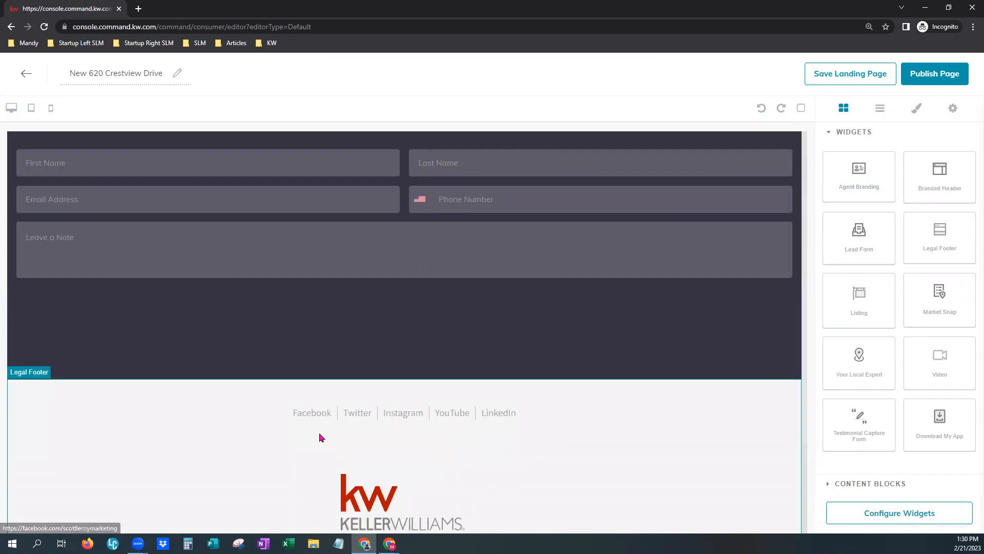
scroll(558, 475, down, 3)
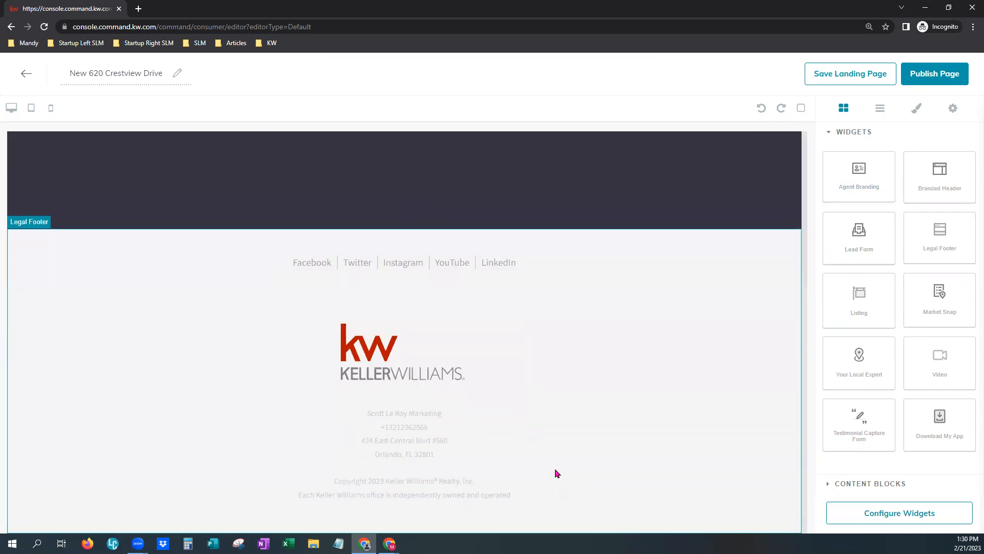
scroll(556, 471, up, 5)
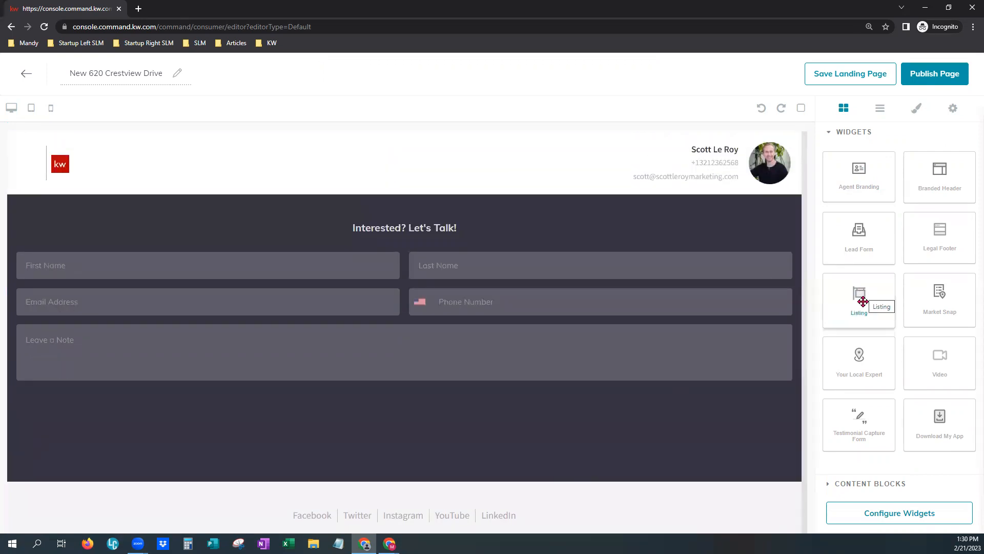
drag(863, 301, 451, 208)
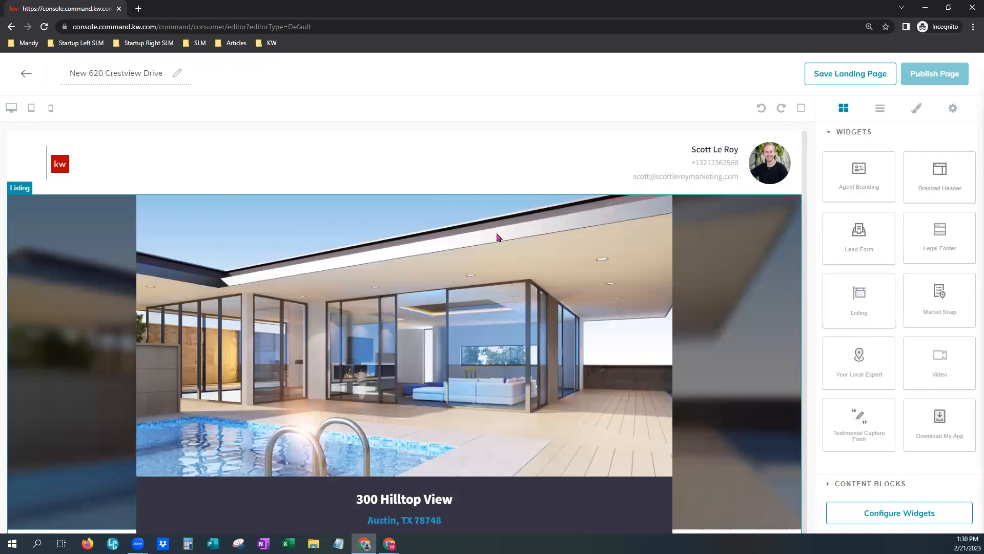
scroll(547, 375, down, 4)
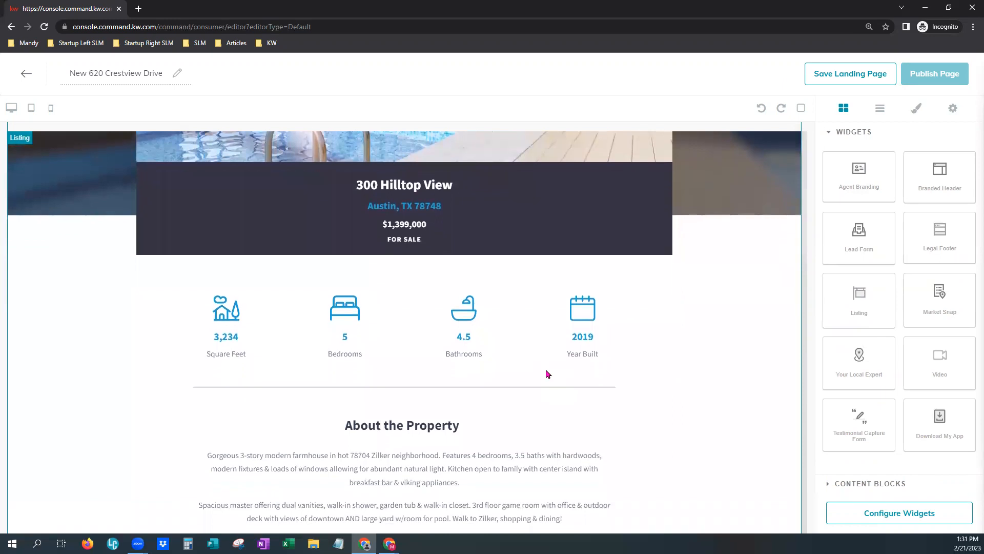
scroll(547, 374, down, 1)
scroll(547, 375, down, 1)
scroll(546, 373, down, 4)
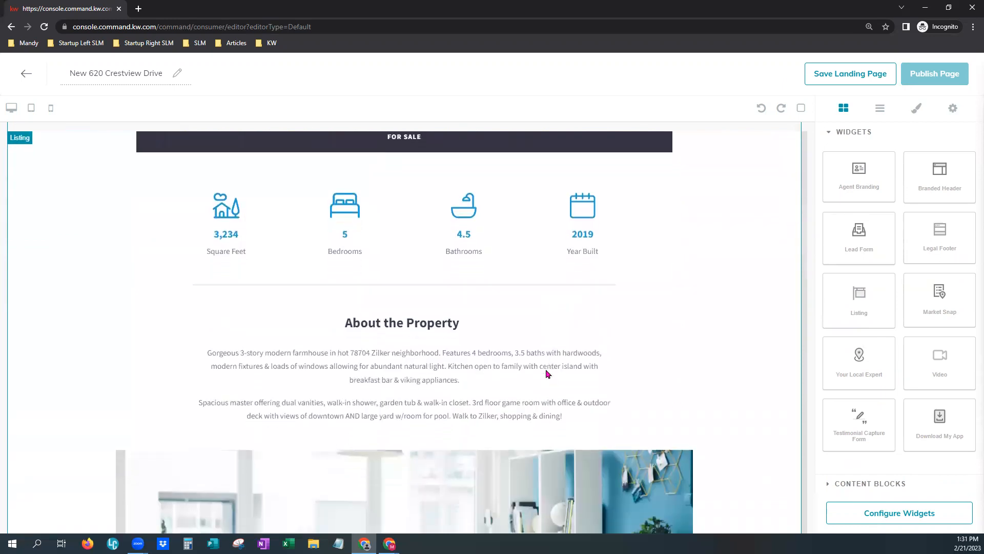
scroll(546, 374, down, 4)
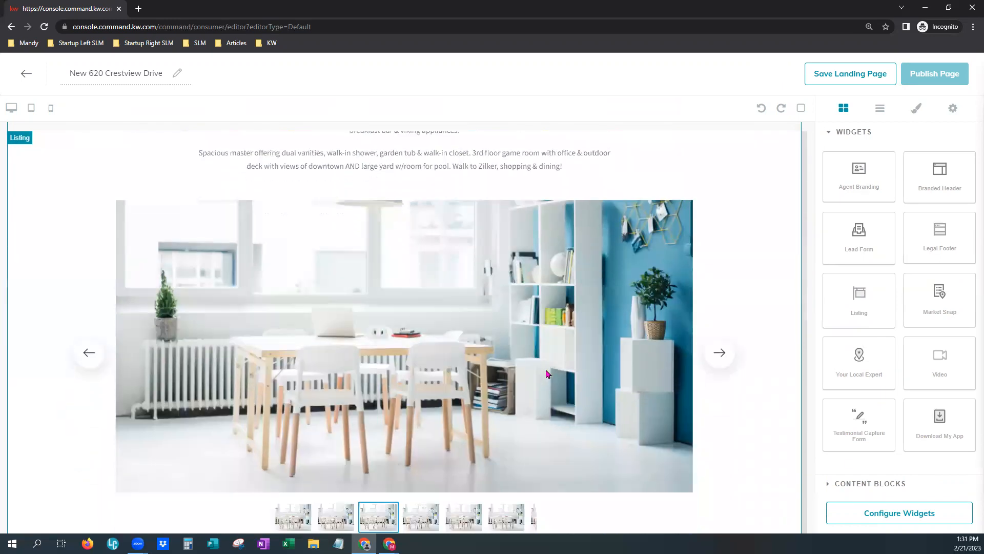
scroll(546, 374, down, 7)
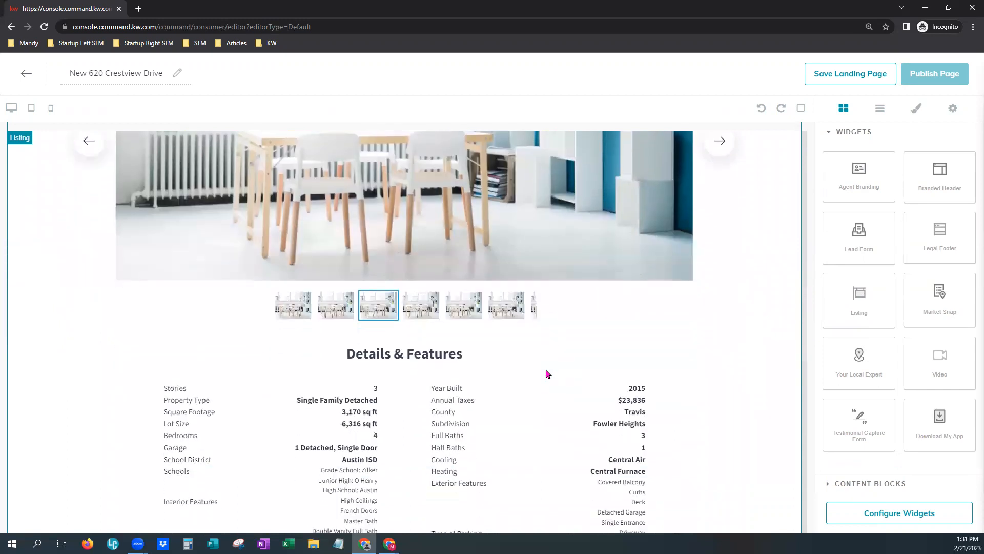
scroll(545, 369, down, 5)
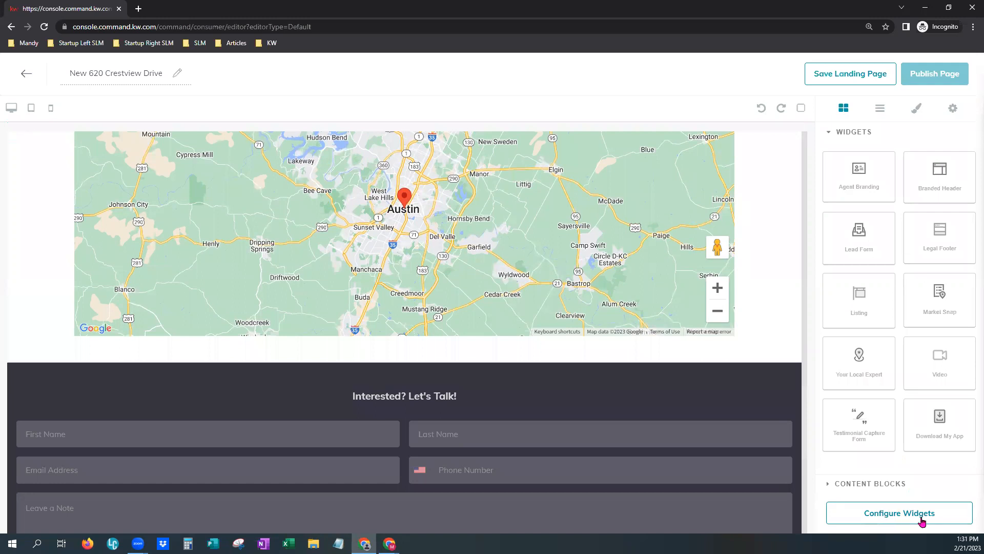
click(899, 521)
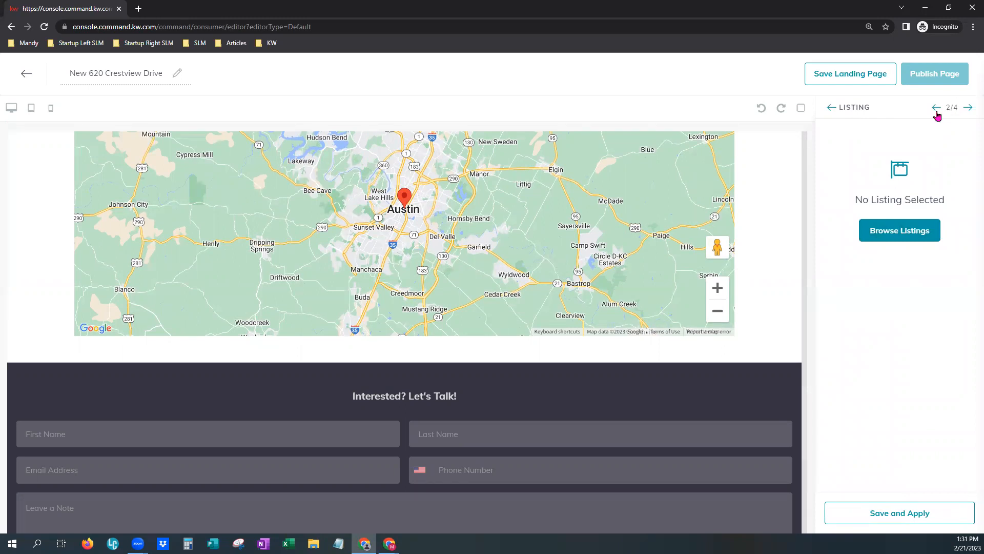
click(936, 108)
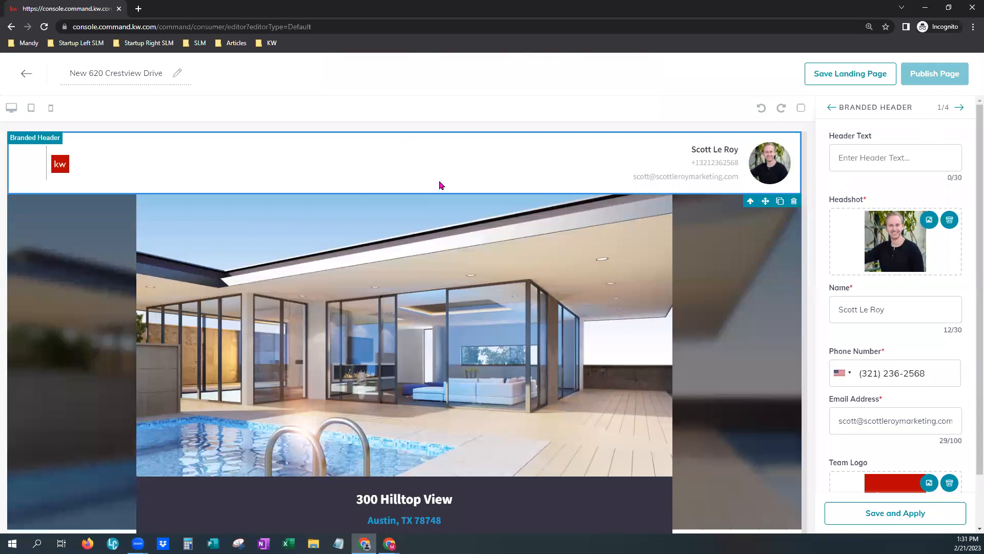
click(866, 160)
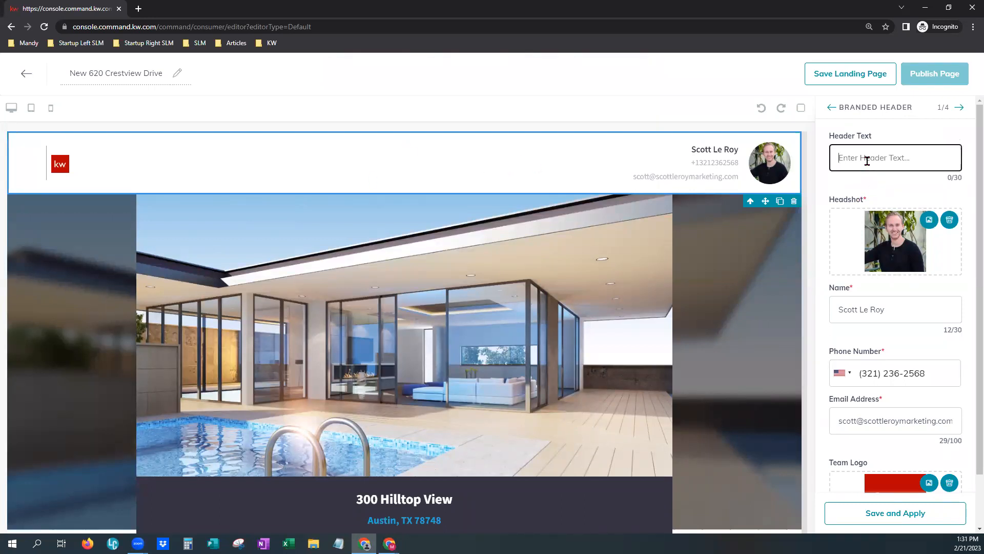
click(879, 189)
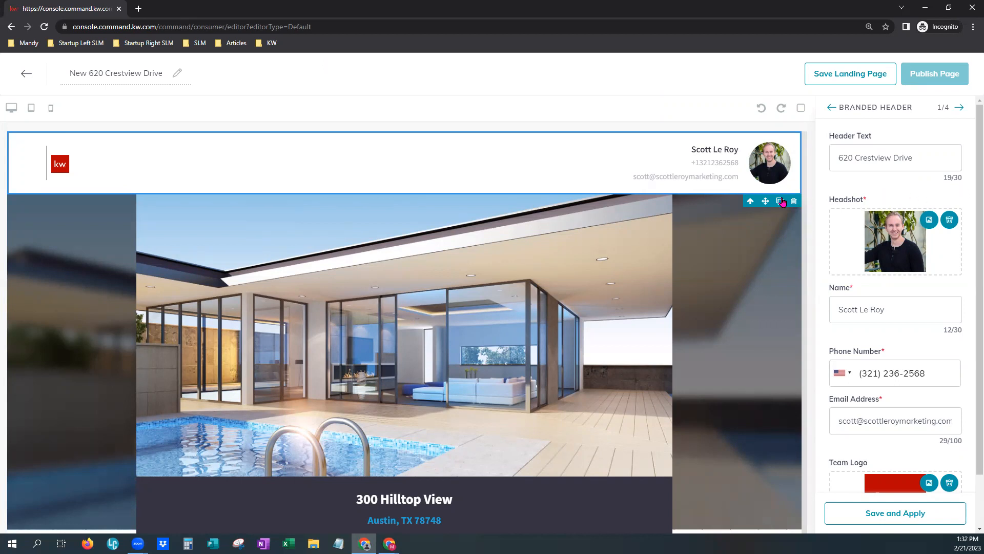
scroll(890, 343, down, 2)
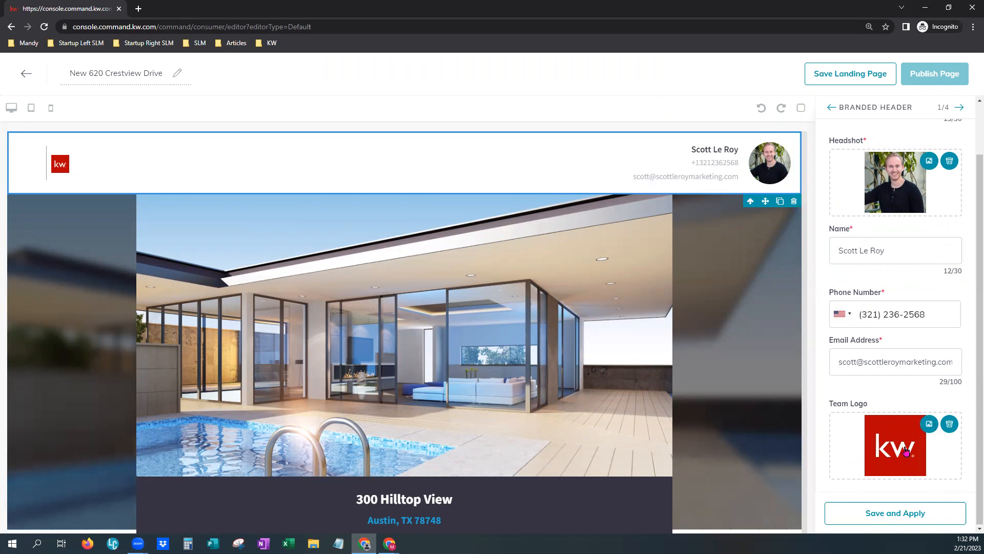
click(892, 523)
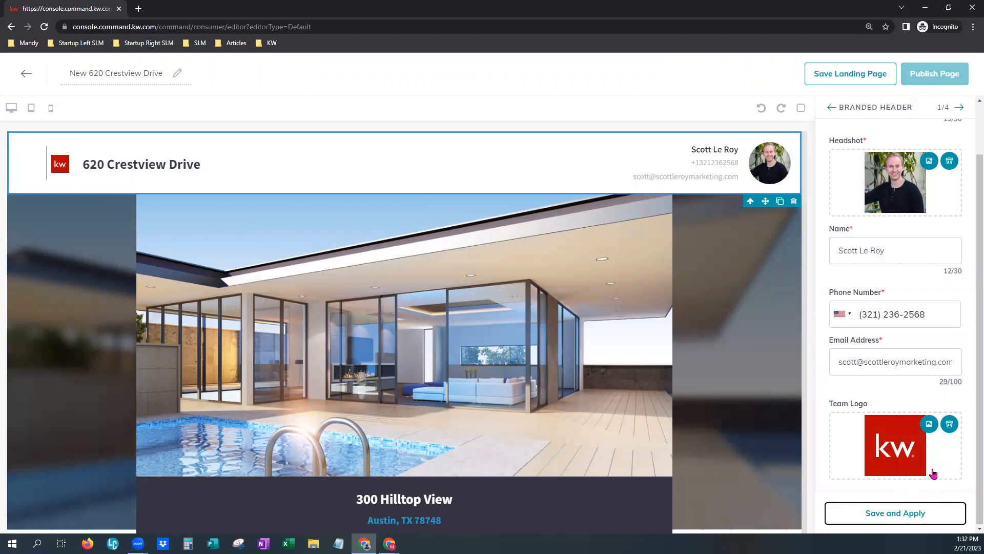
click(961, 107)
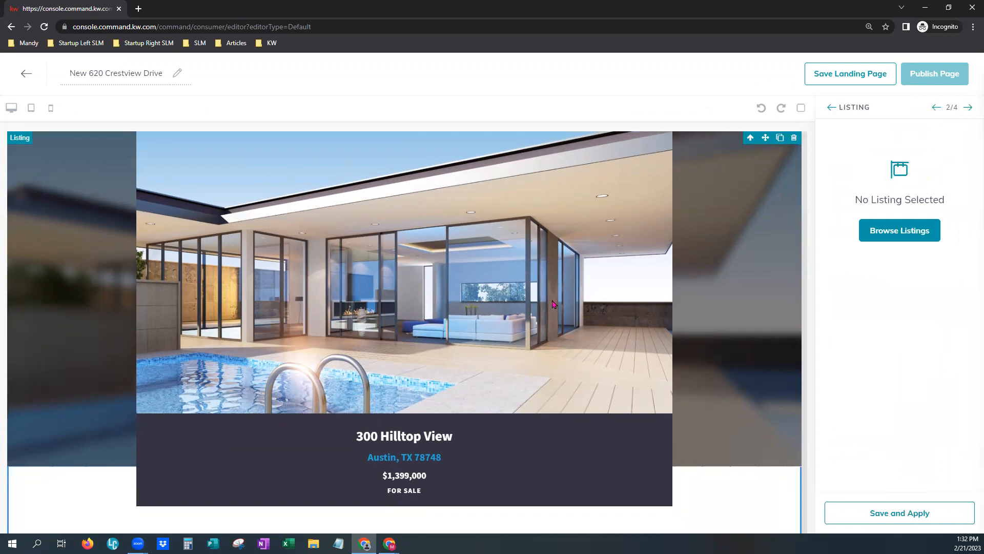
click(913, 235)
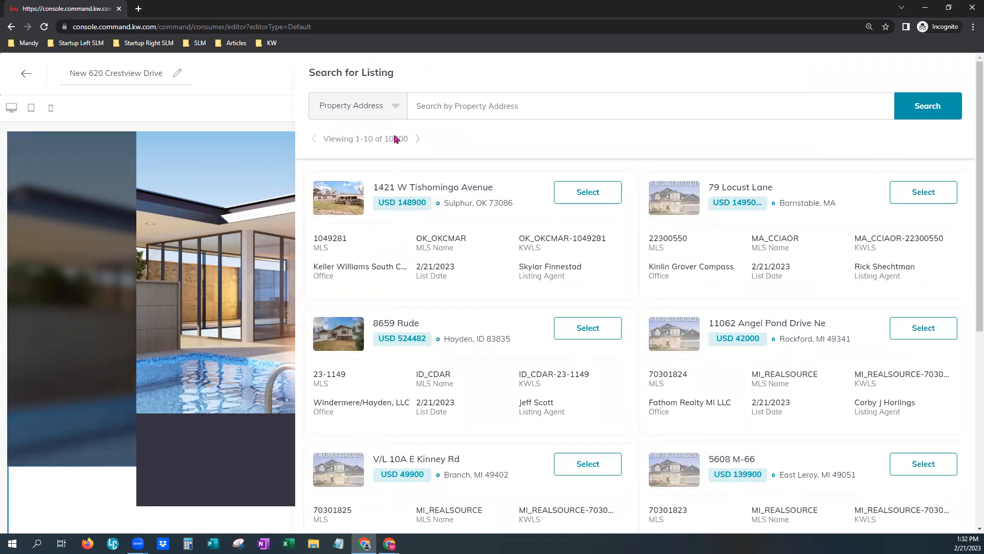
click(391, 106)
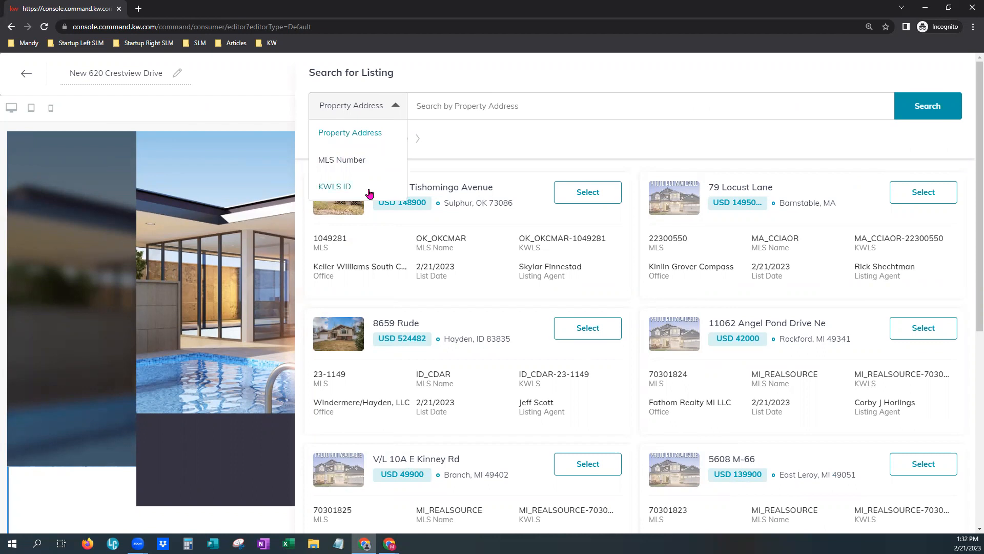
click(368, 160)
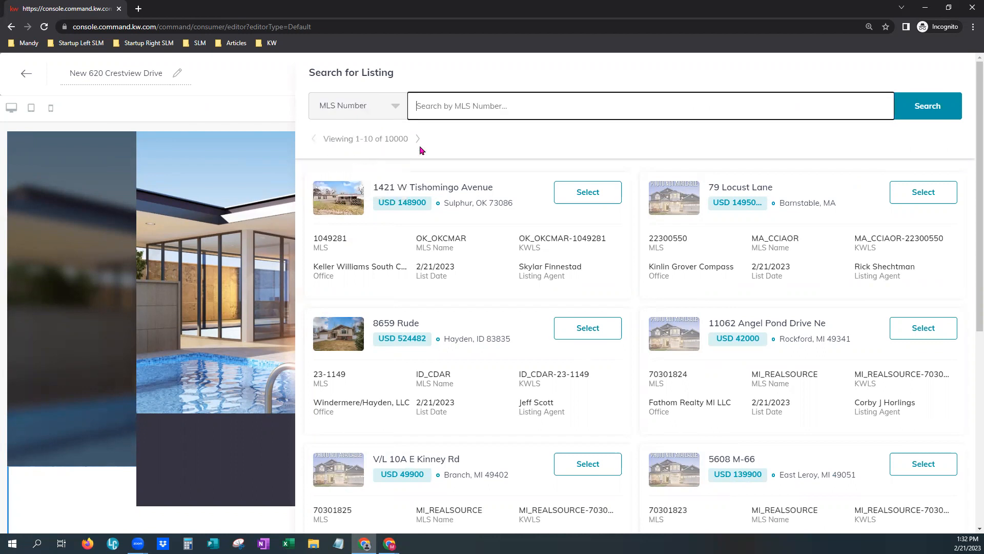
text(67151)
click(931, 110)
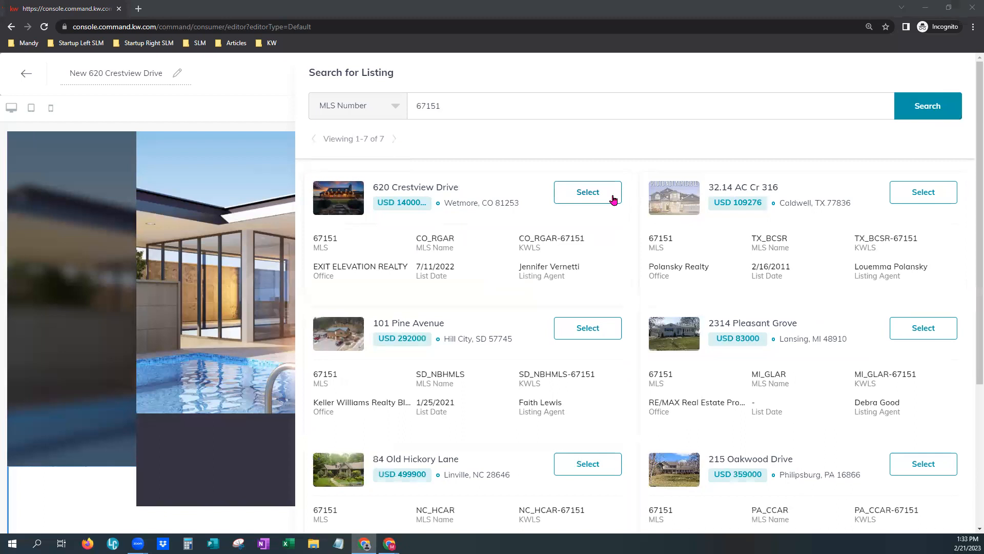
click(613, 199)
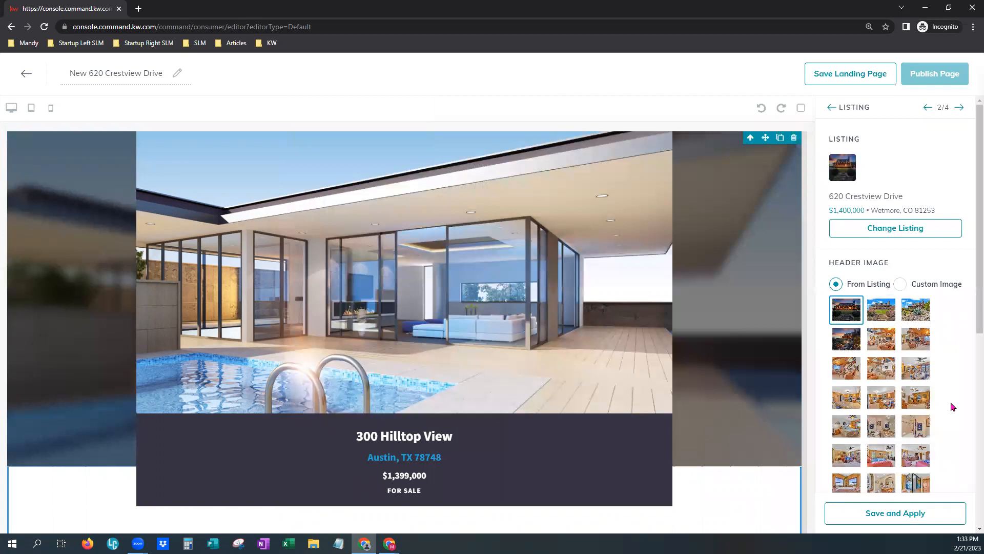
triple_click(849, 197)
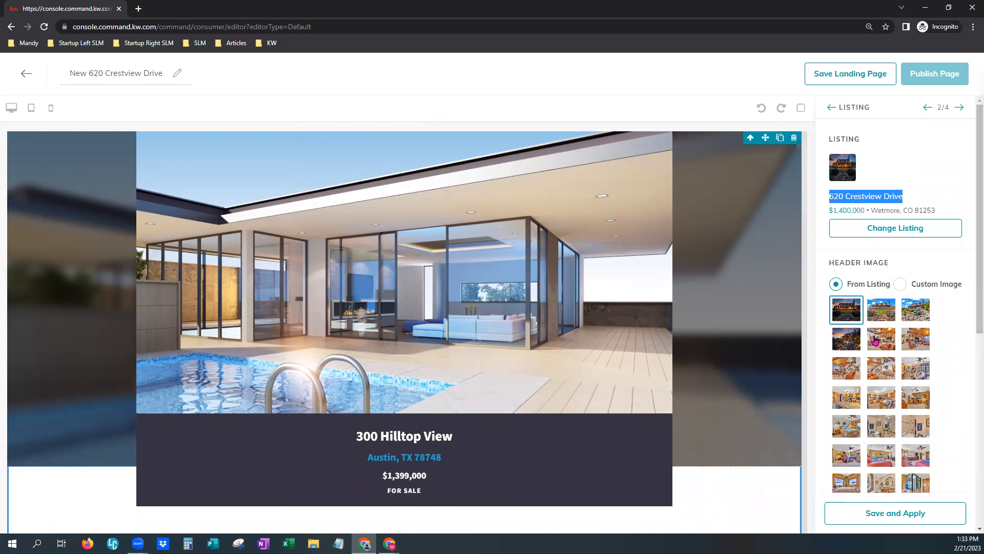
scroll(875, 341, down, 2)
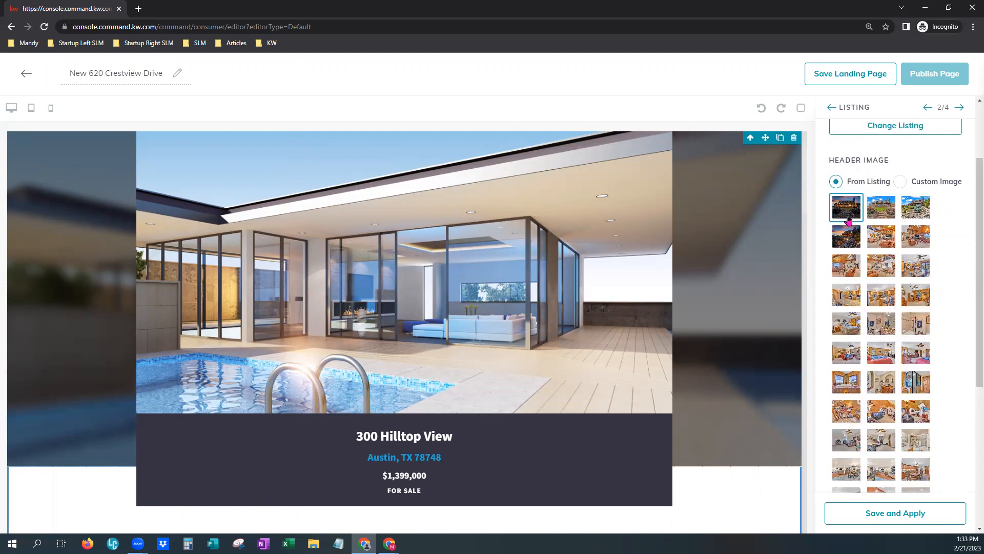
click(919, 211)
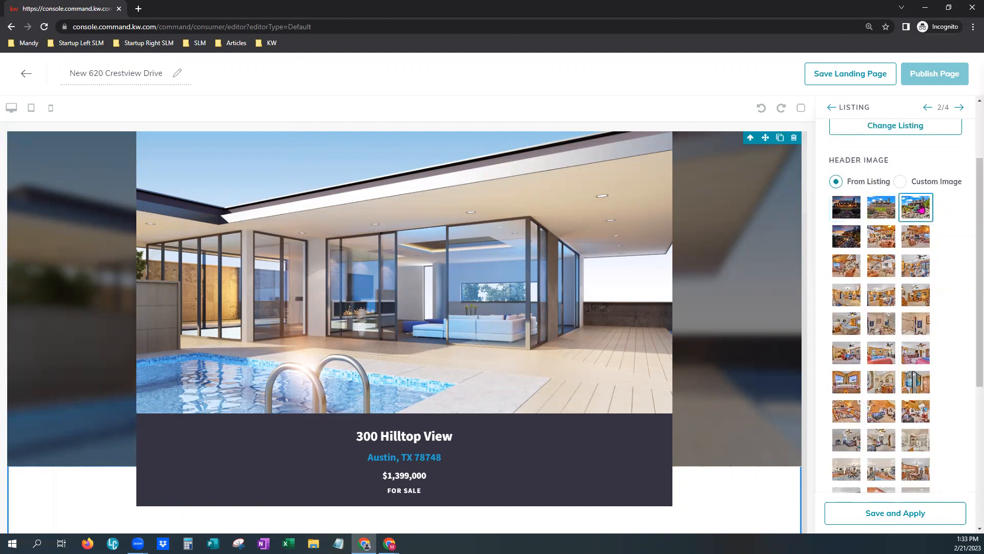
scroll(961, 464, down, 5)
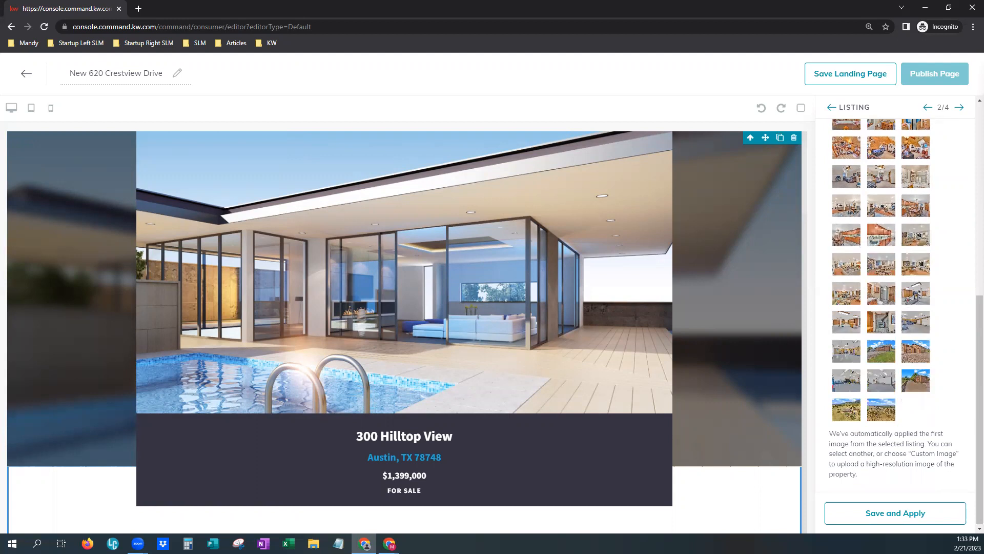
click(897, 519)
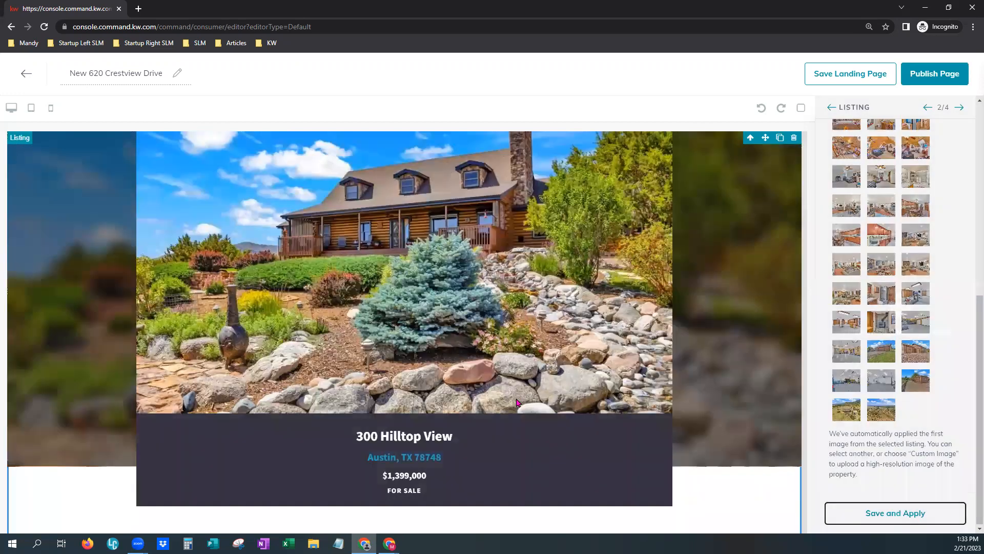
Page forward through three photos in the listing's gallery carousel.
scroll(425, 322, up, 1)
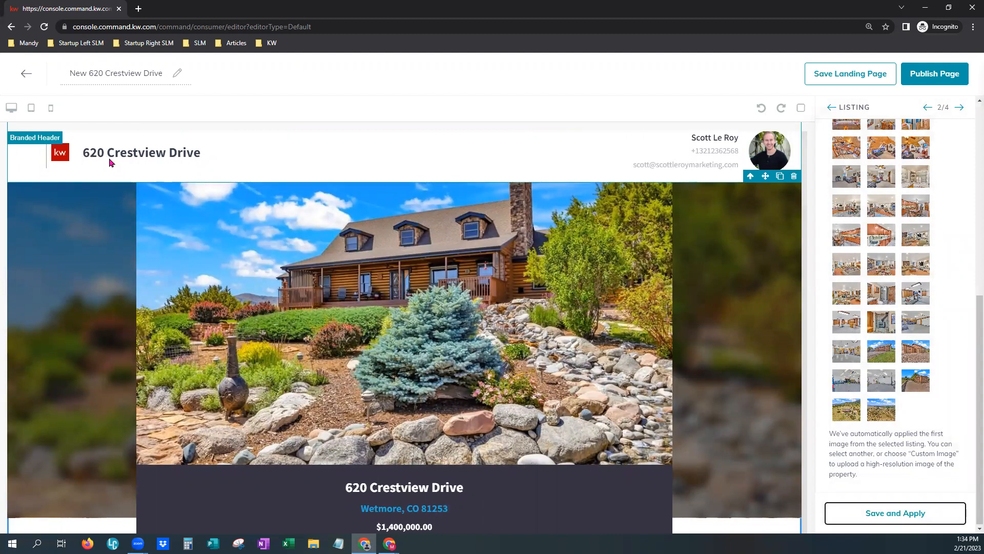
scroll(565, 465, down, 3)
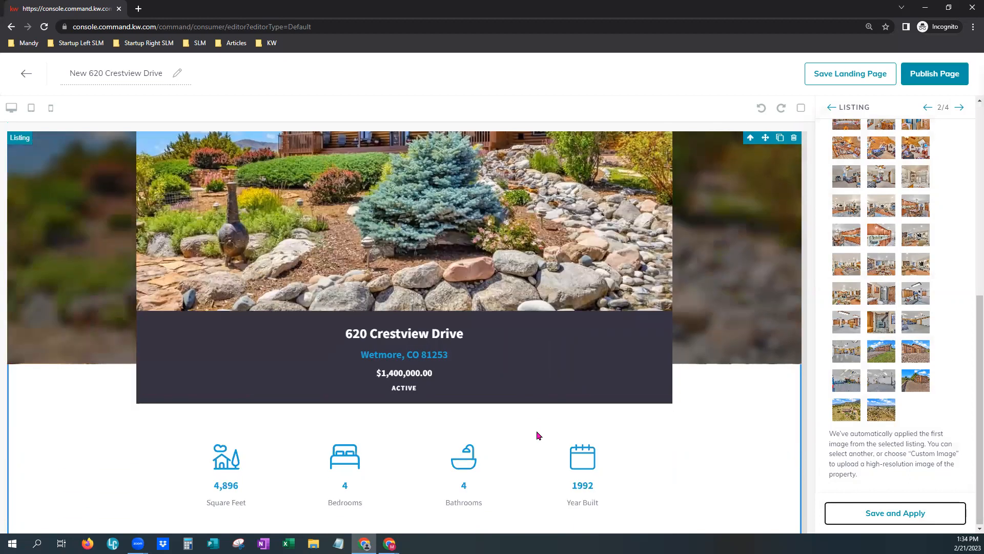
scroll(537, 435, down, 1)
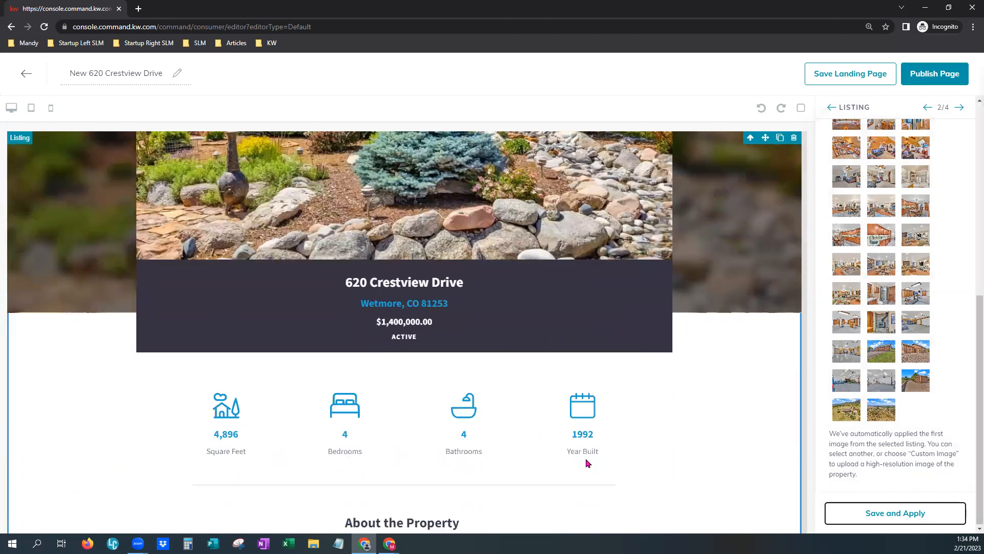
scroll(634, 446, down, 5)
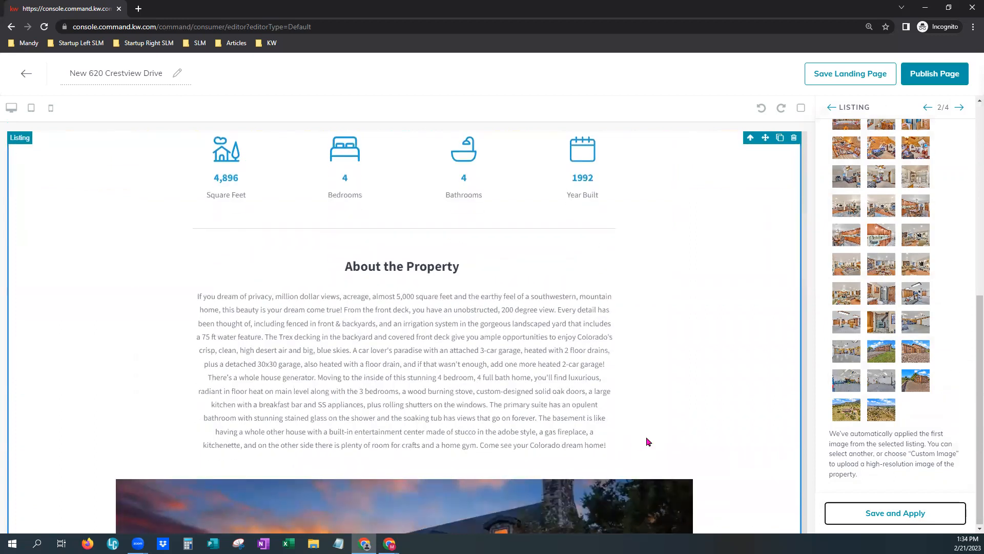
scroll(646, 439, down, 4)
scroll(723, 454, down, 2)
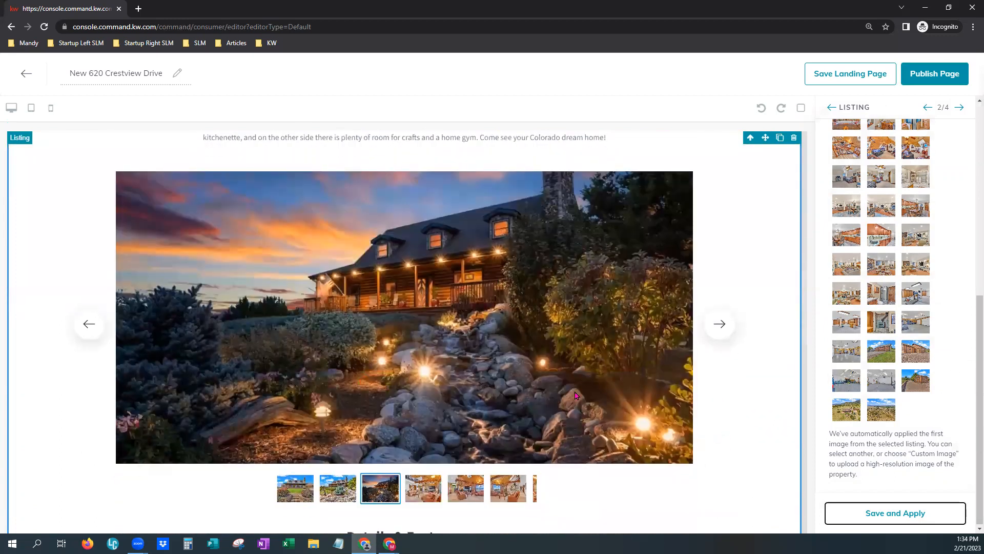
click(723, 328)
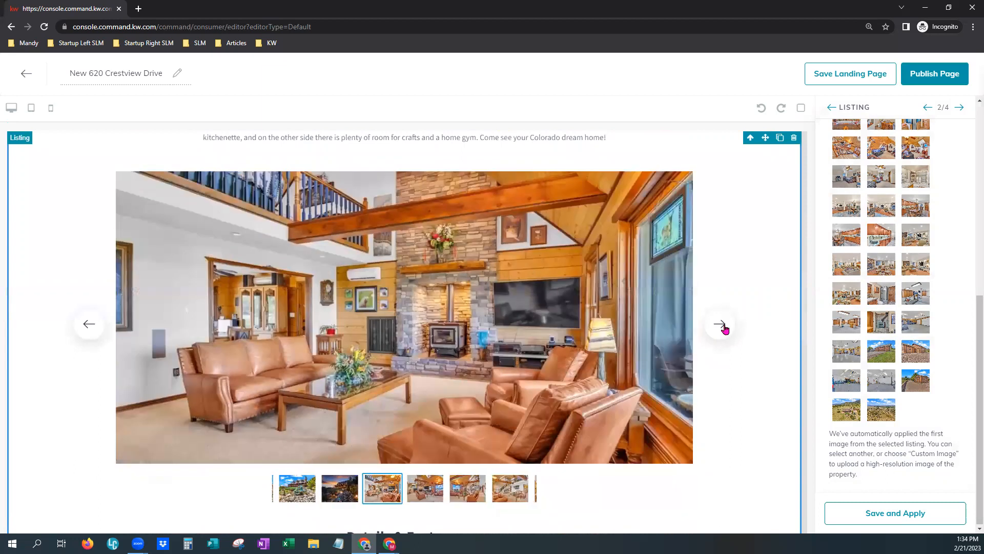
click(723, 328)
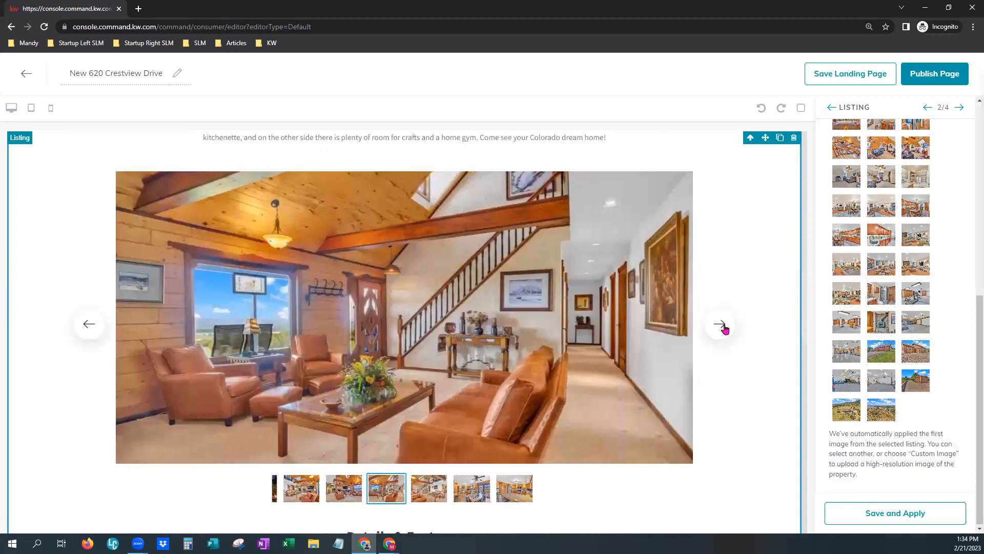
click(724, 328)
Scroll down past Details & Features to the map and contact form.
scroll(709, 463, down, 5)
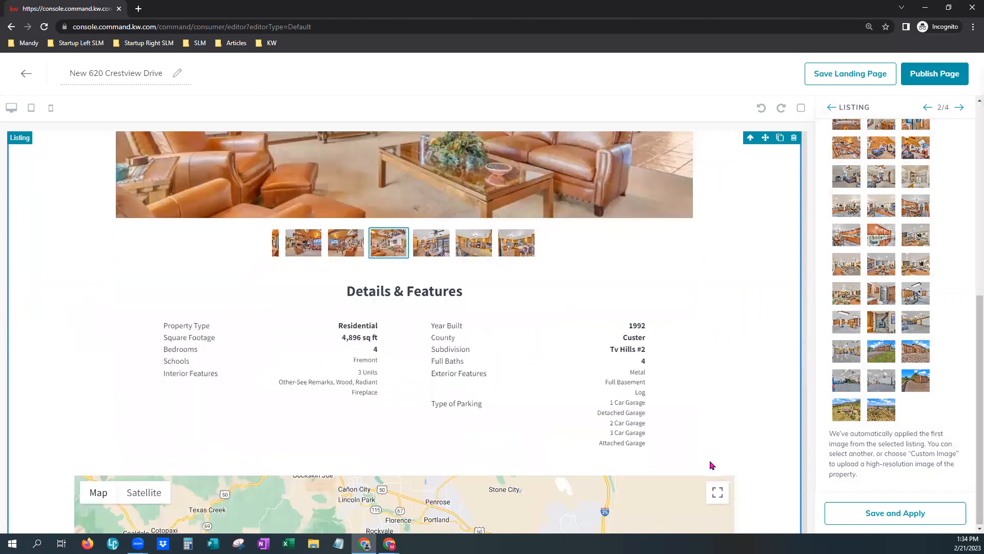
scroll(710, 464, down, 3)
scroll(537, 439, down, 4)
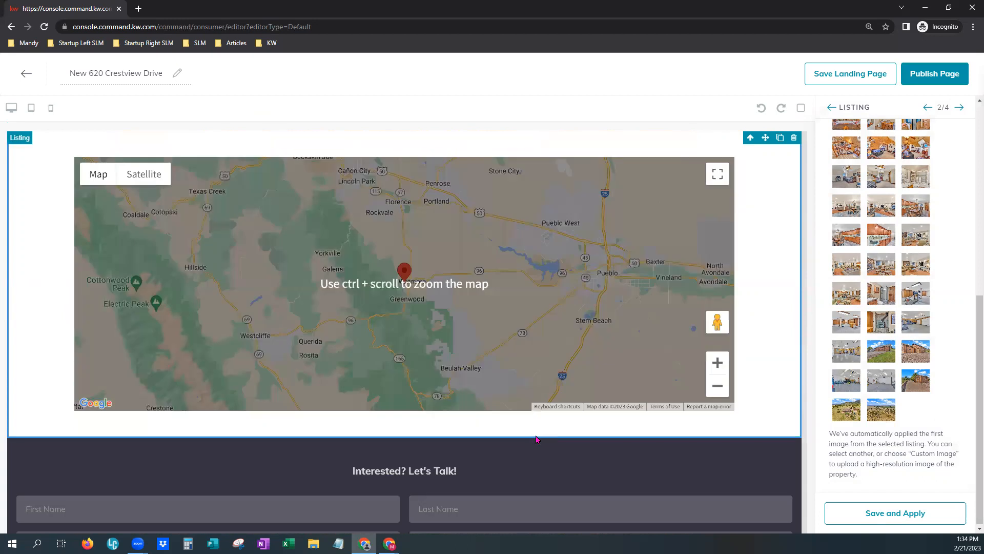
scroll(537, 439, down, 1)
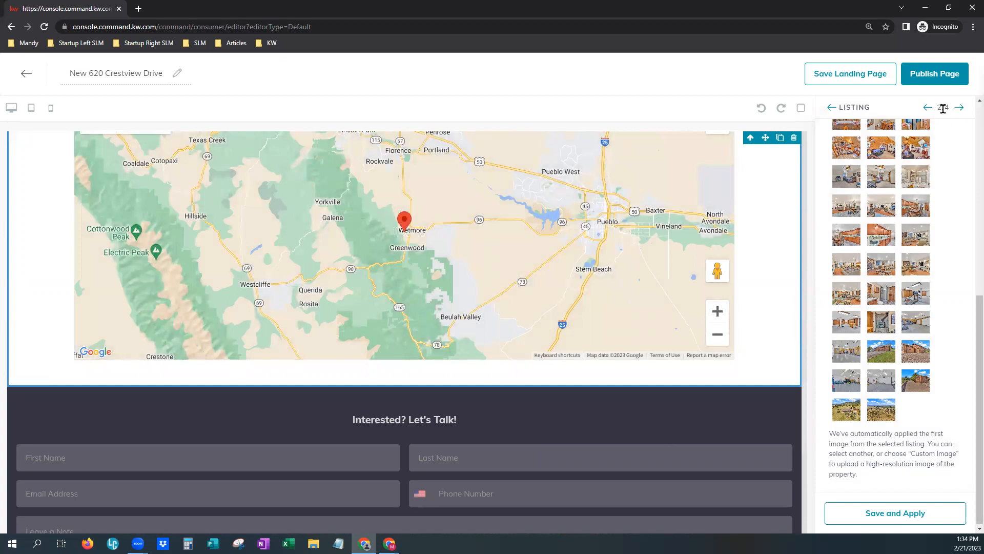
Change the lead form heading to 'Want More Info?' and apply it to the page.
click(959, 107)
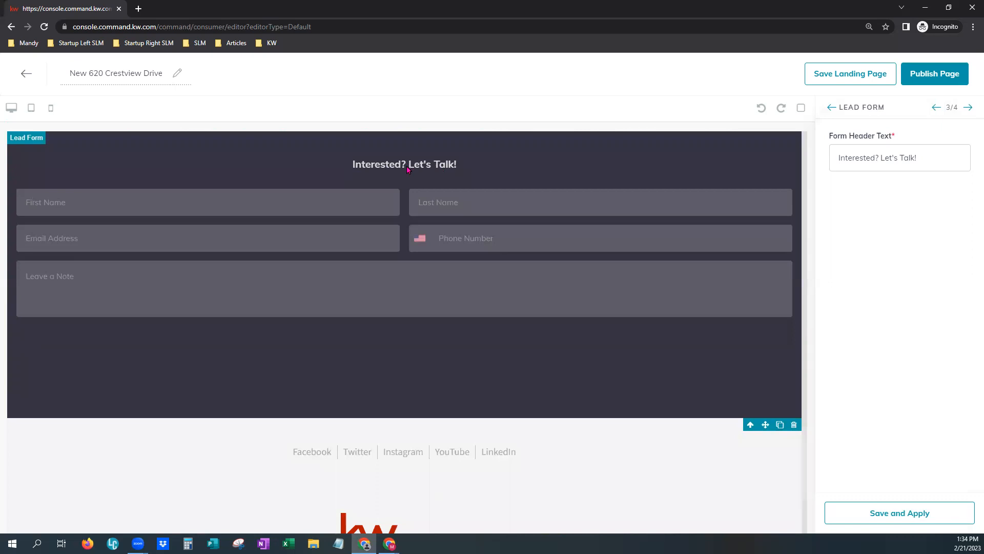
drag(919, 158, 818, 162)
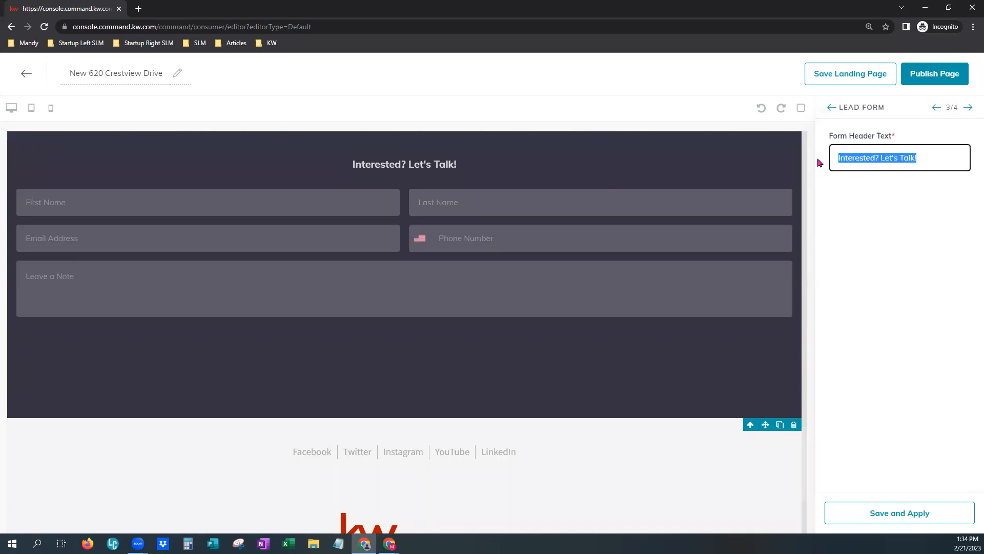
text(W)
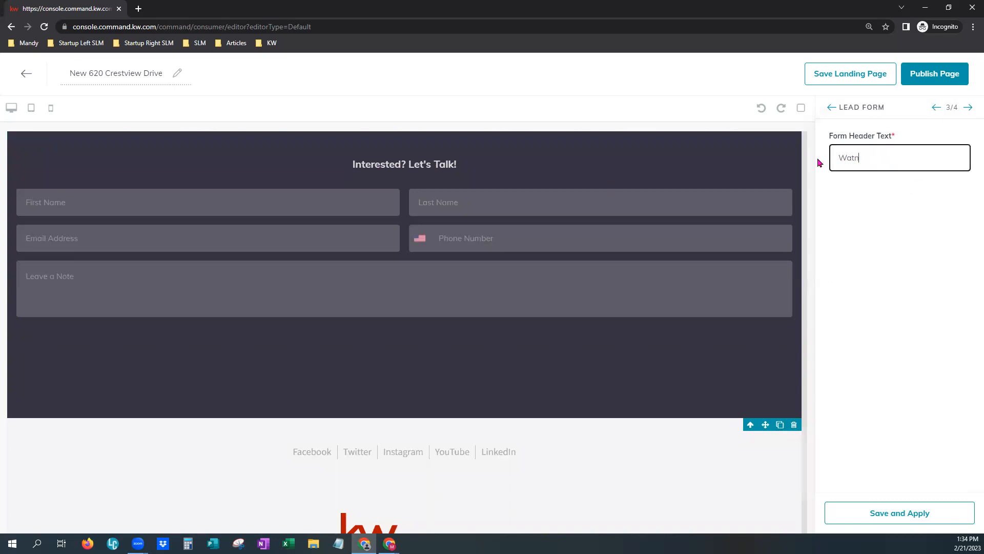
text(ant More Info?)
click(918, 246)
click(867, 520)
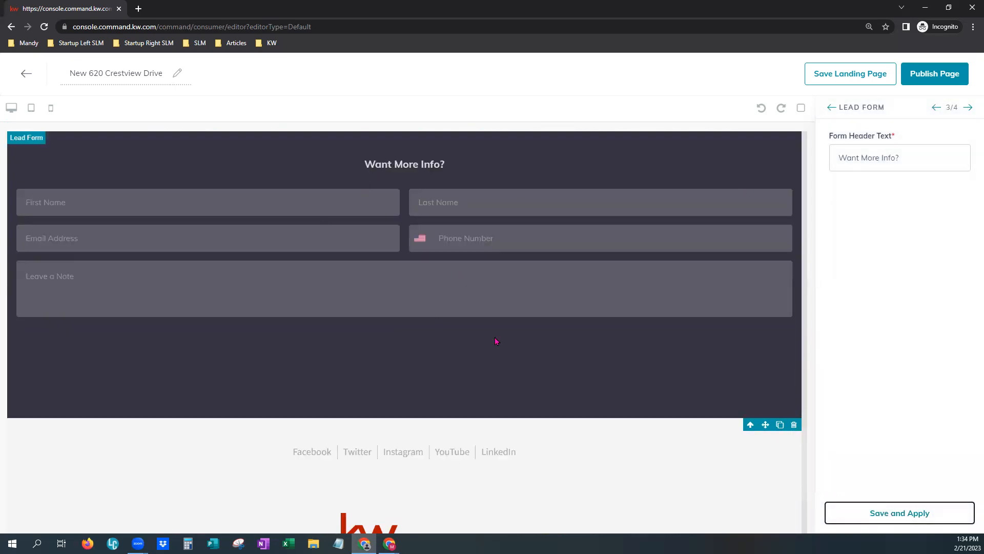
click(968, 108)
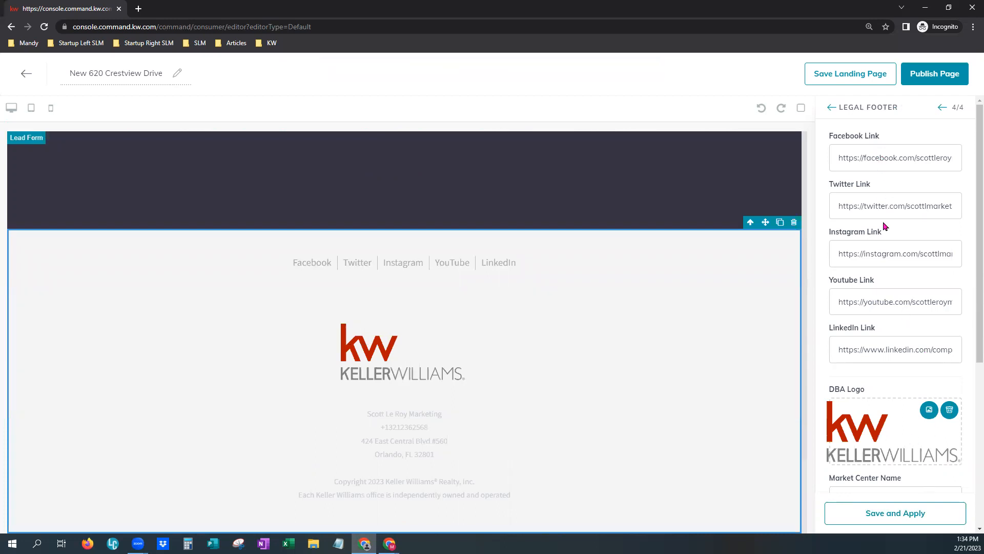
Review the legal footer's social links and market center details, then save and apply them unchanged.
scroll(913, 466, down, 5)
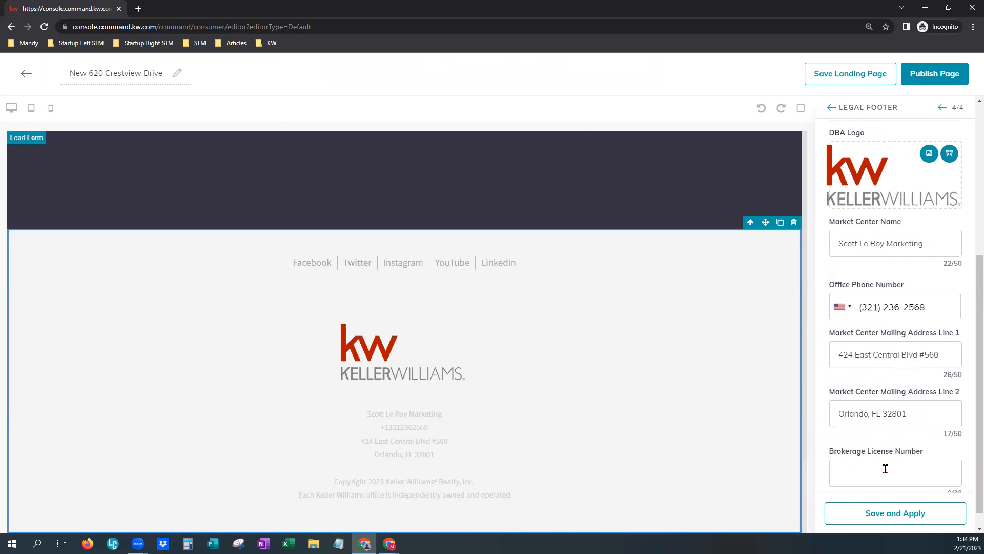
scroll(886, 468, down, 1)
click(886, 512)
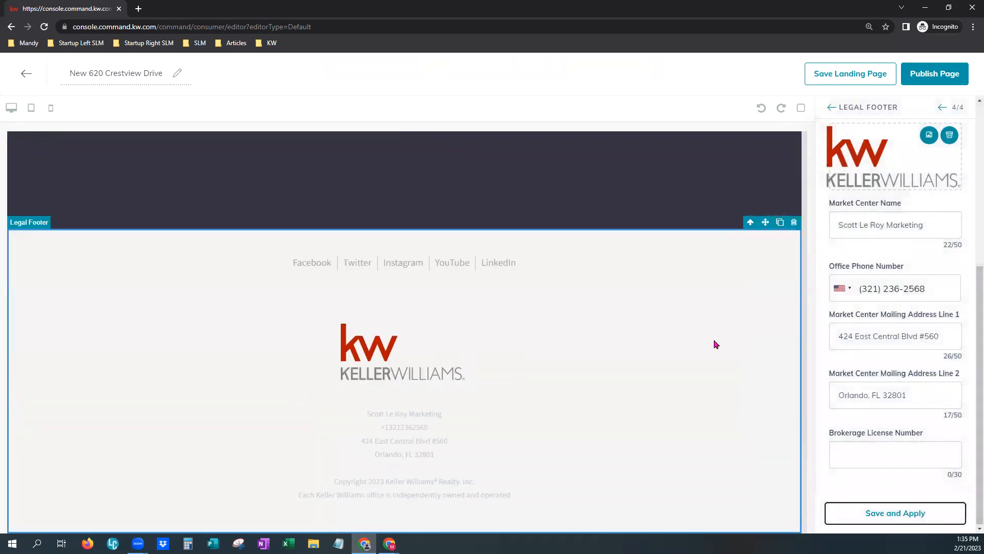
scroll(713, 339, up, 15)
scroll(716, 344, up, 10)
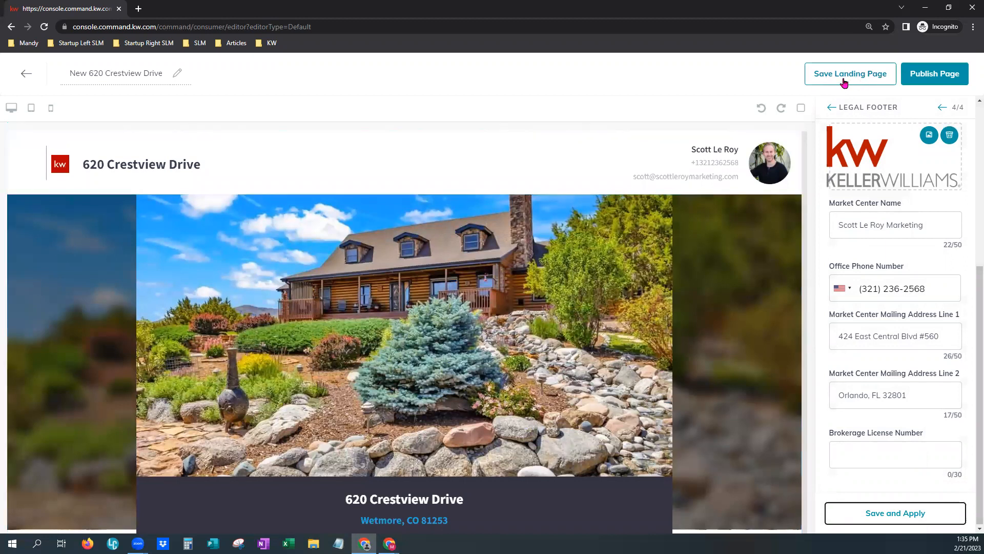
Publish the edited landing page and confirm updating its already live version.
click(940, 75)
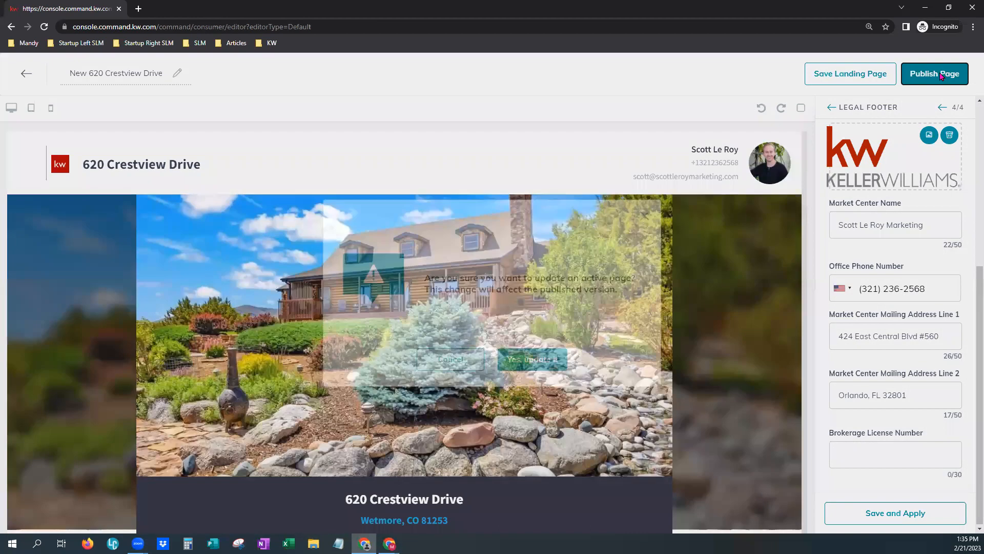
click(532, 360)
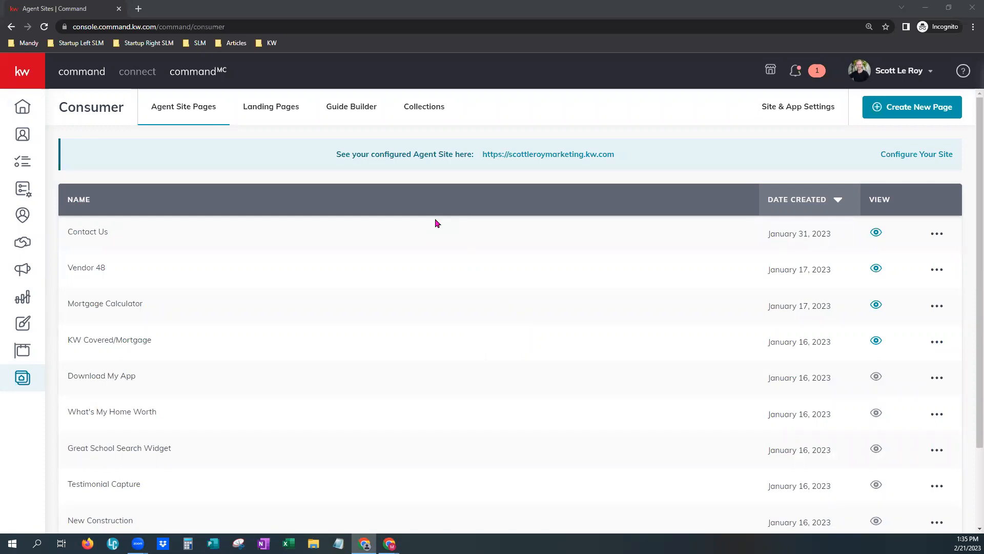
click(278, 111)
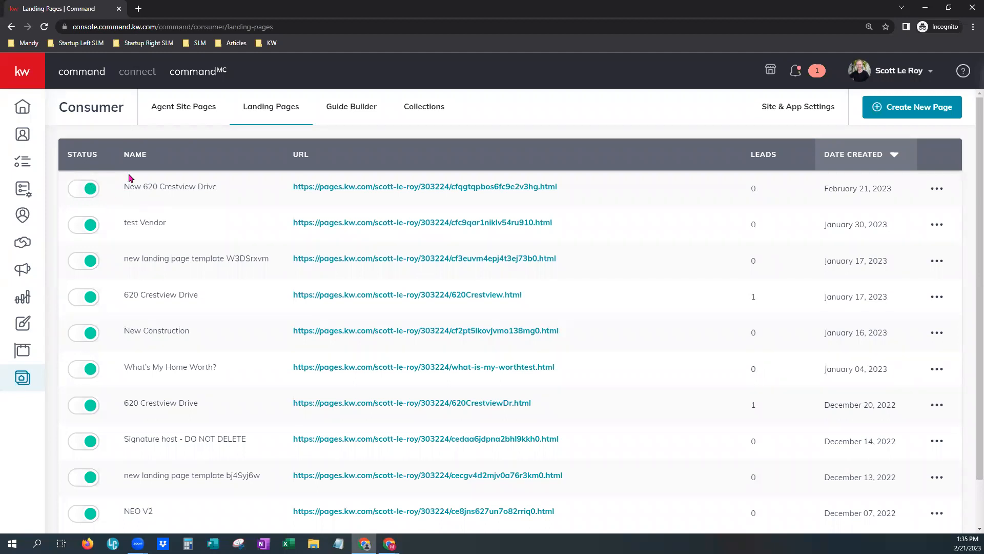
drag(124, 186, 143, 181)
click(940, 190)
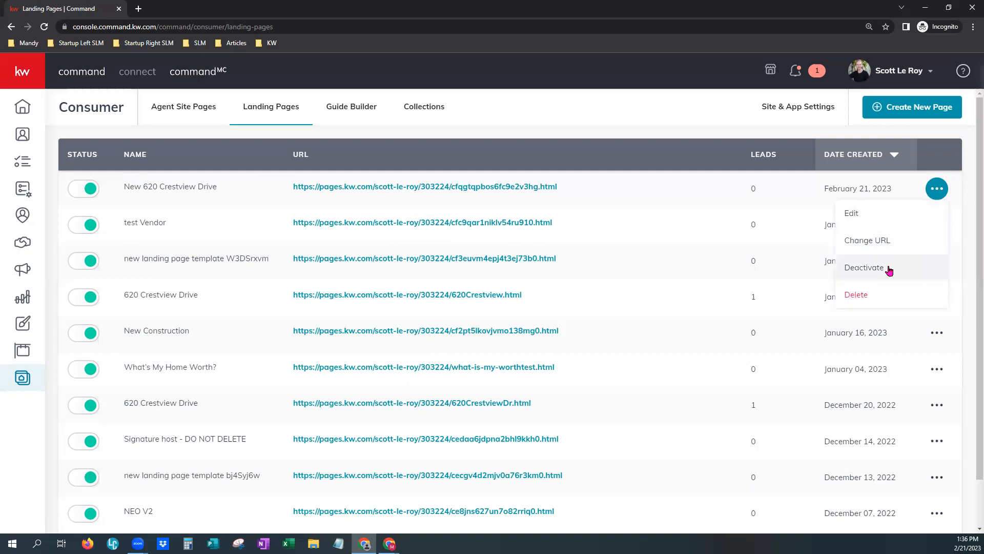
click(880, 252)
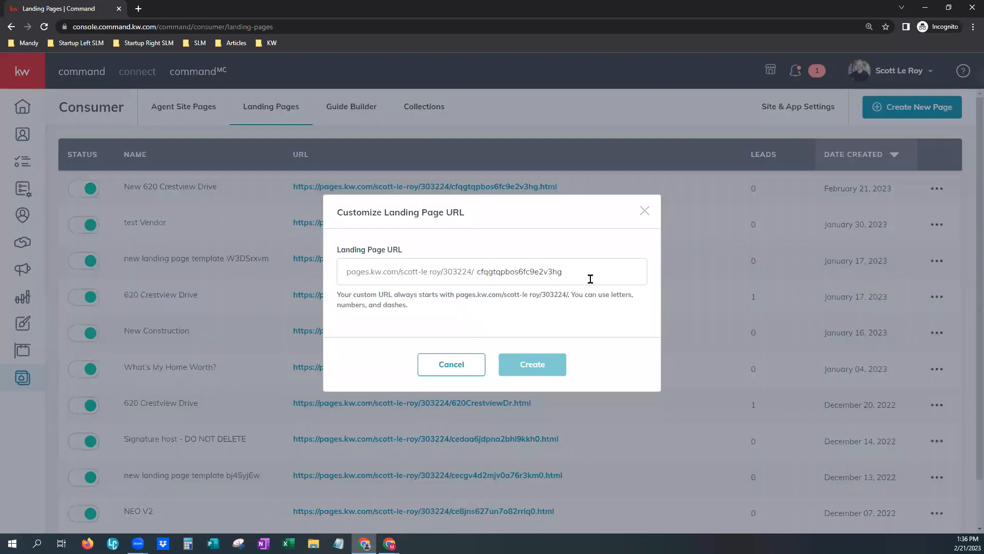
click(584, 275)
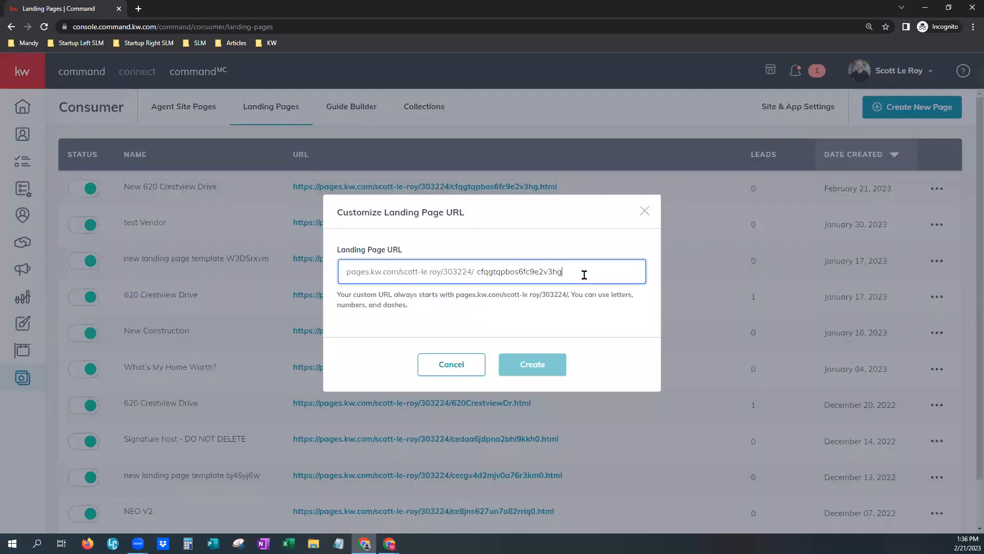
double_click(475, 273)
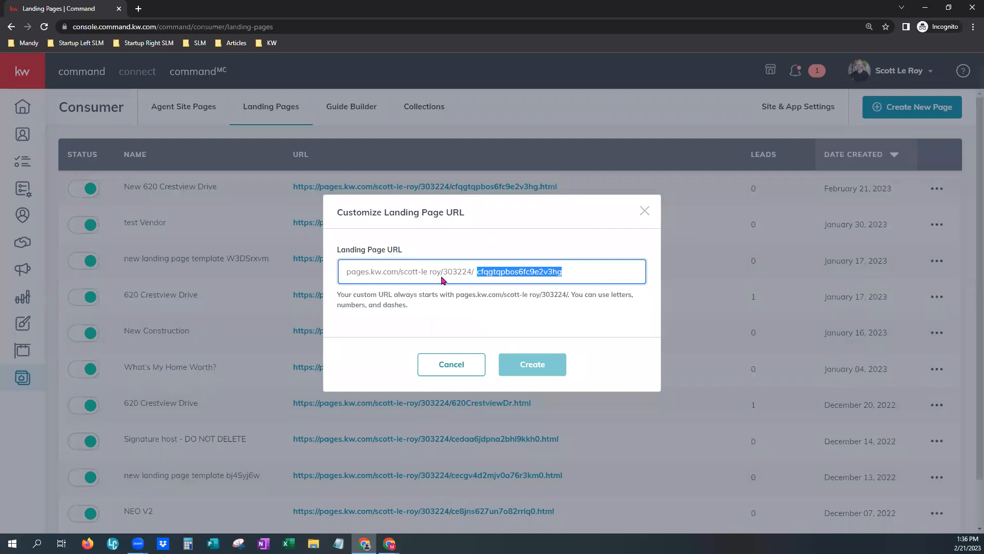
key(BackSpace)
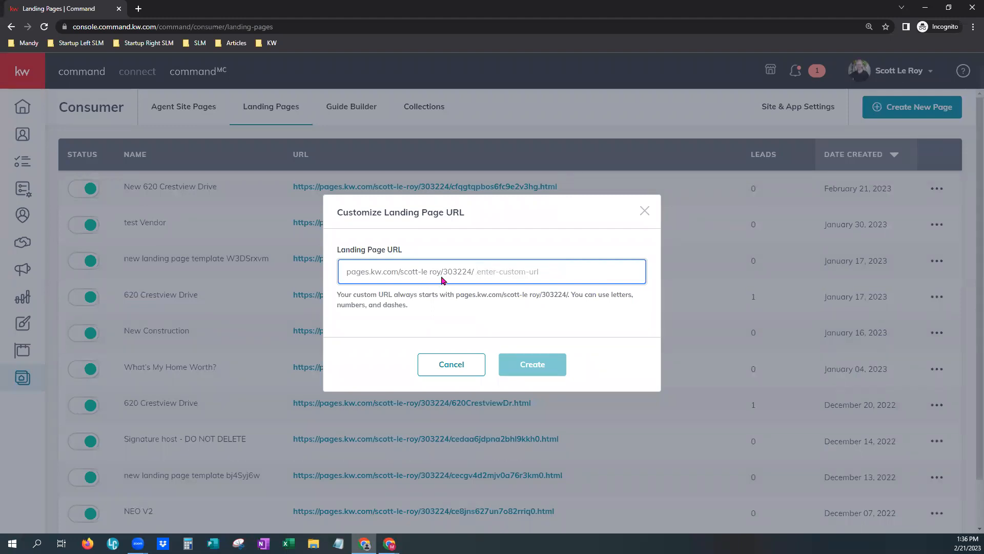
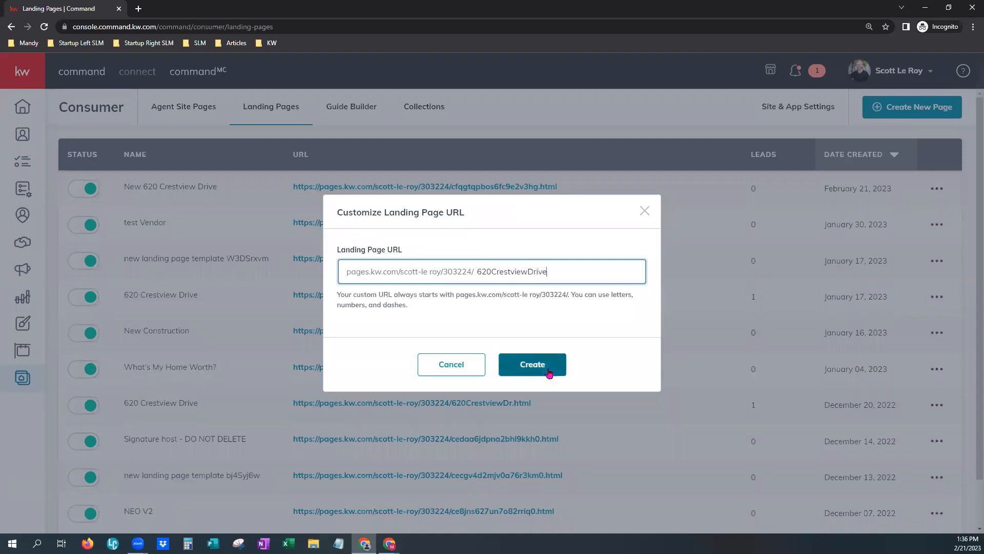
click(534, 363)
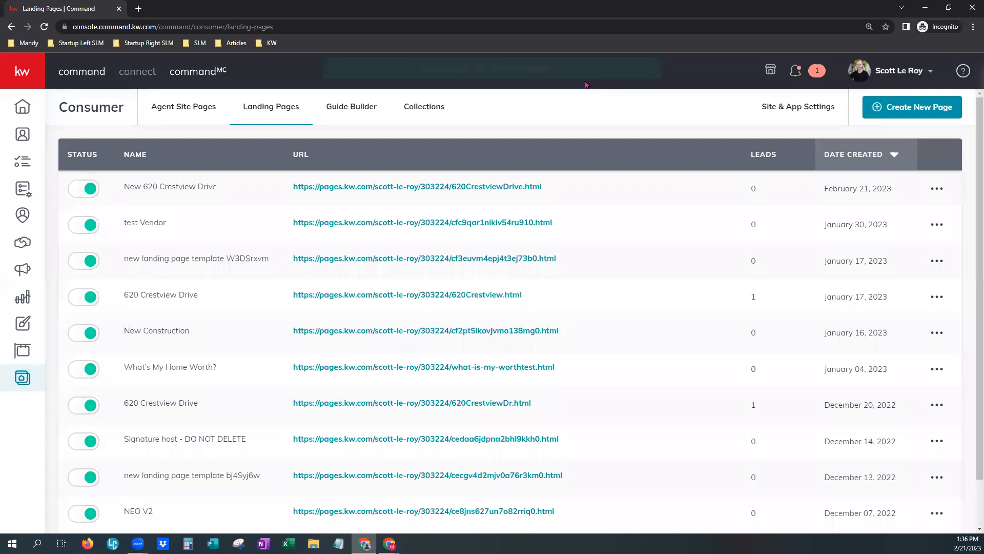
middle_click(493, 190)
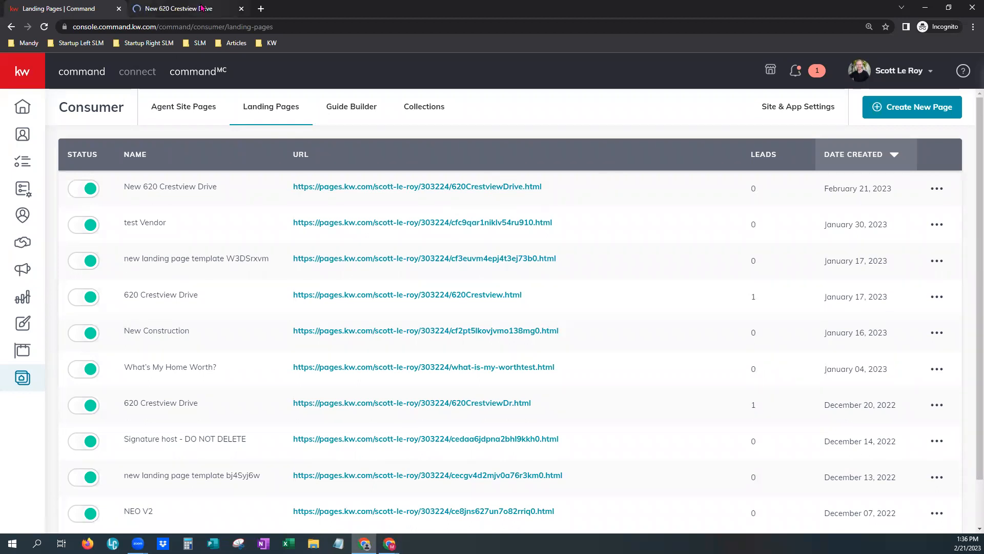
click(202, 8)
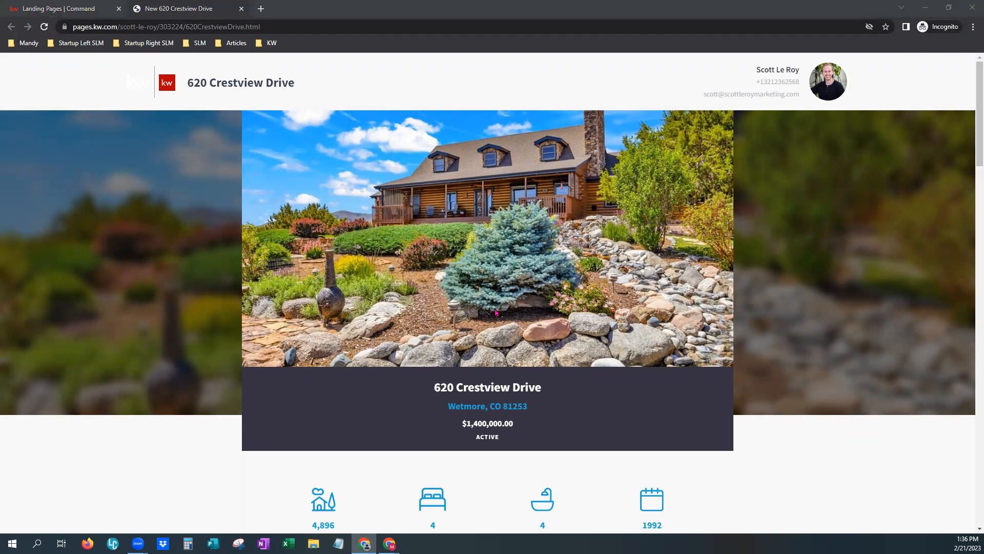
scroll(496, 311, down, 15)
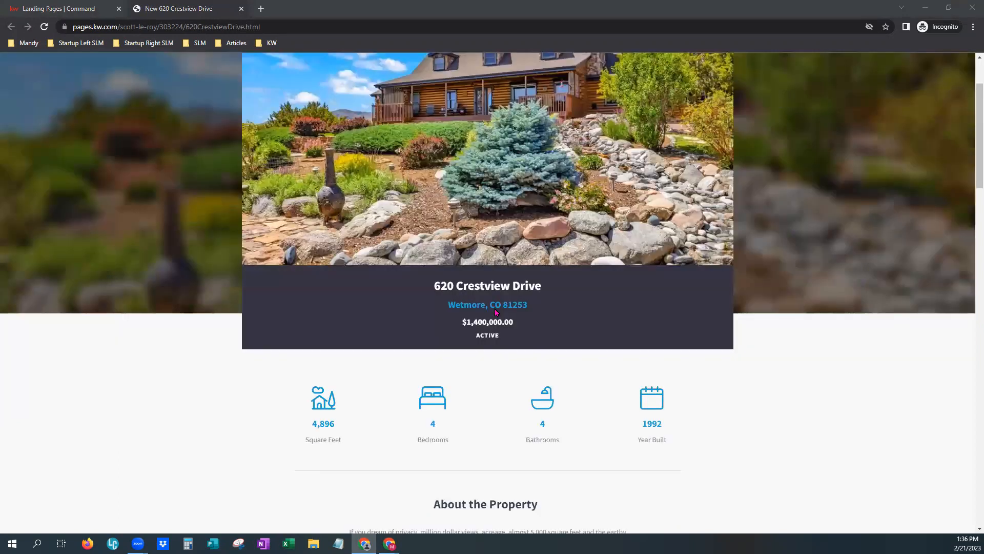
scroll(493, 339, down, 10)
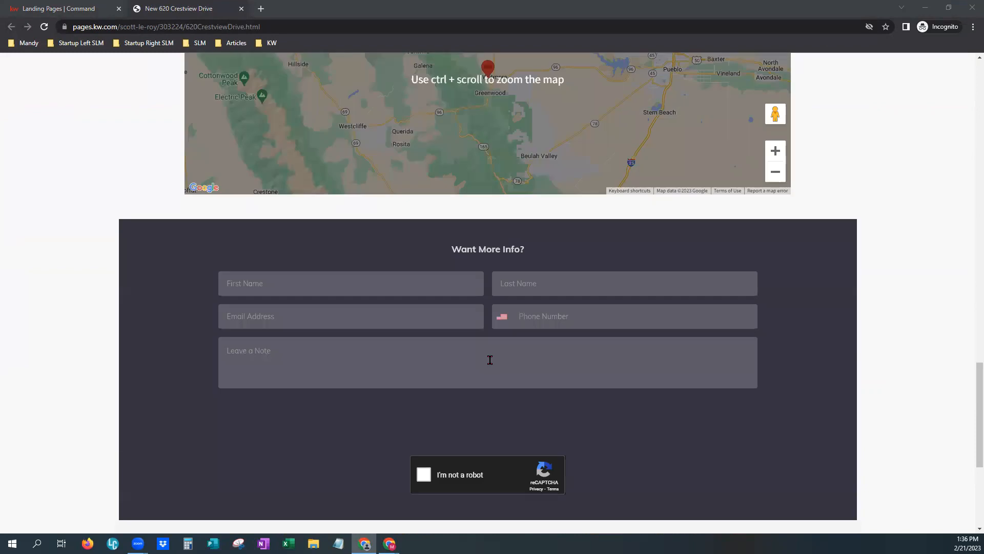
click(413, 231)
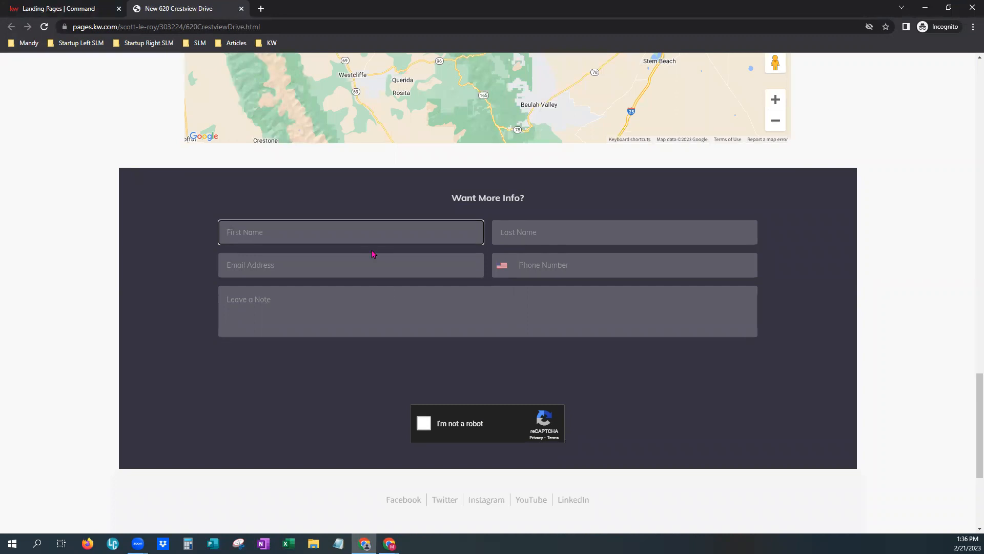
Enter first name 'Test', a last name, e-mail, phone and note 'Hiya!', then tick the reCAPTCHA box.
text(Test)
key(Tab)
text(M)
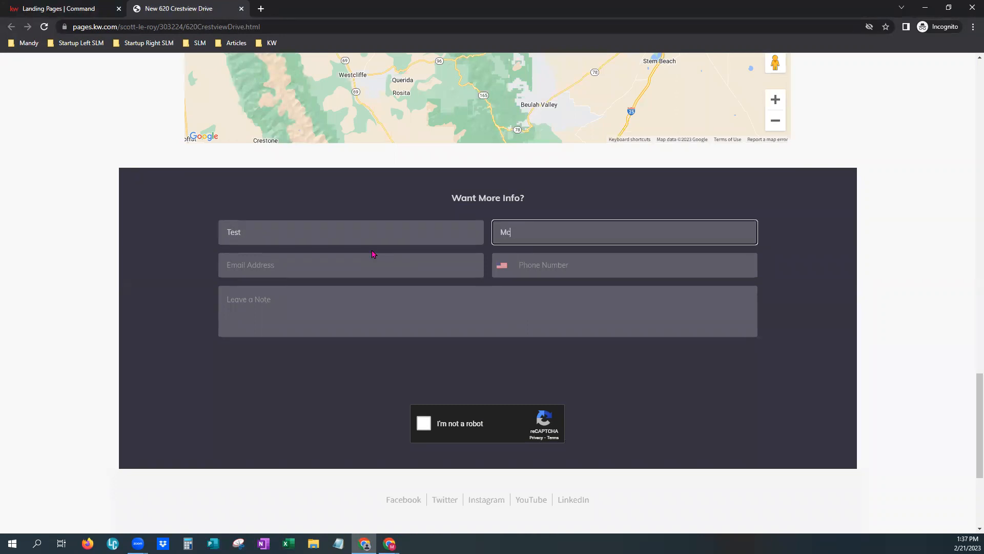
key(Tab)
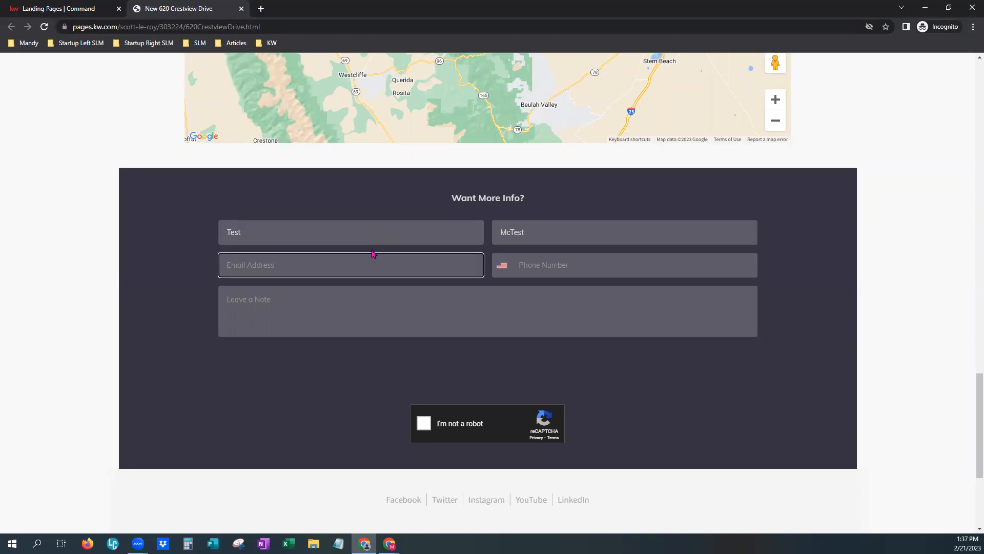
key(Tab)
text(11)
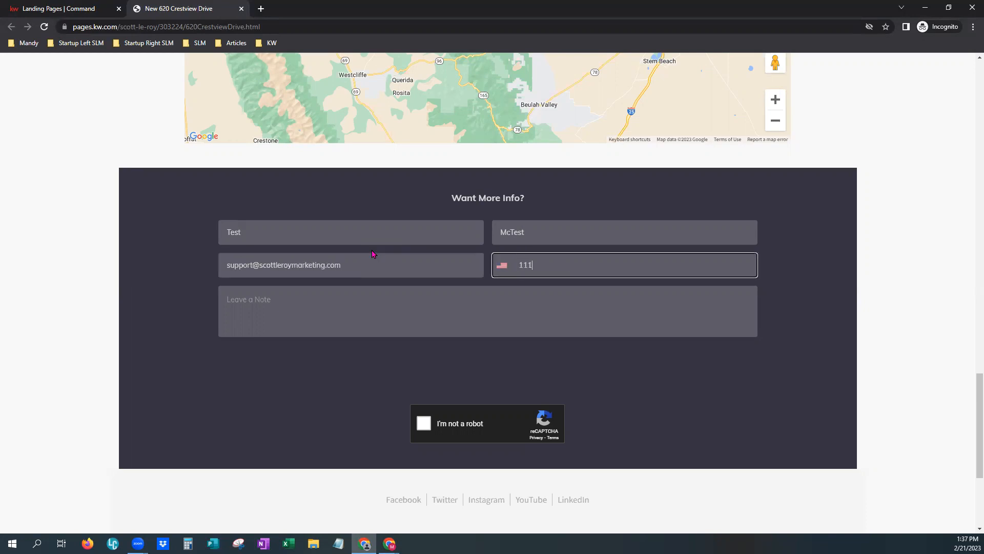
text(11111111)
key(Tab)
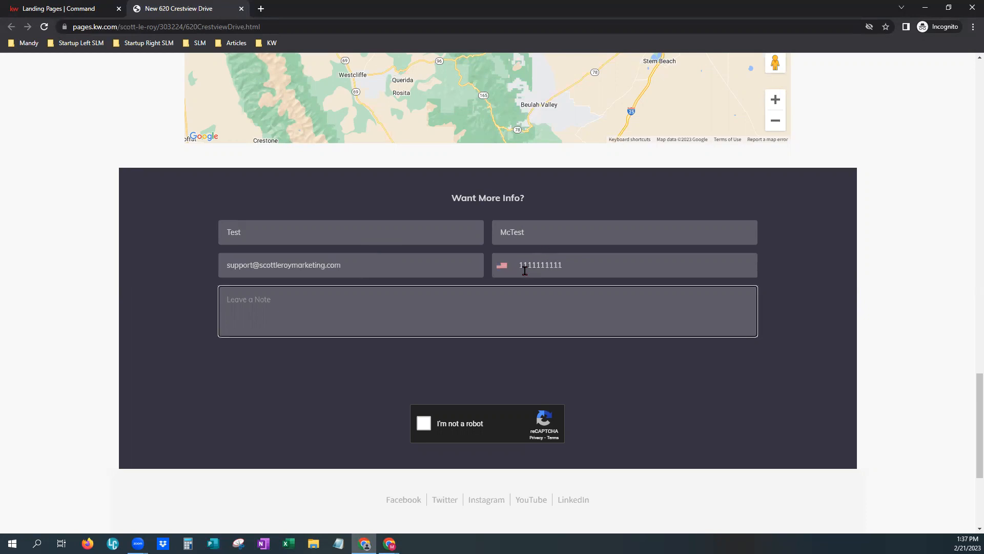
text(Hiya!)
click(423, 425)
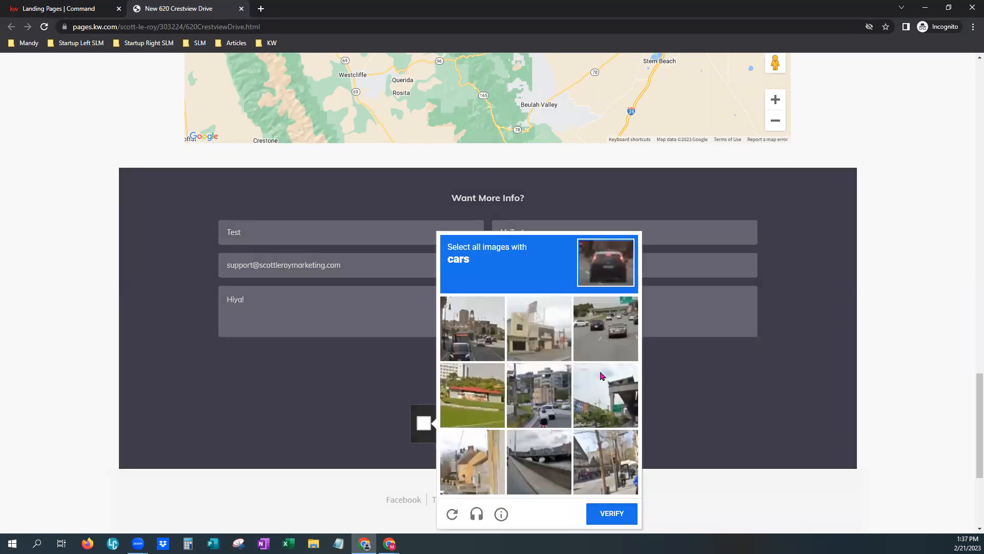
Select the three image tiles containing cars and verify the reCAPTCHA challenge.
click(613, 328)
click(552, 404)
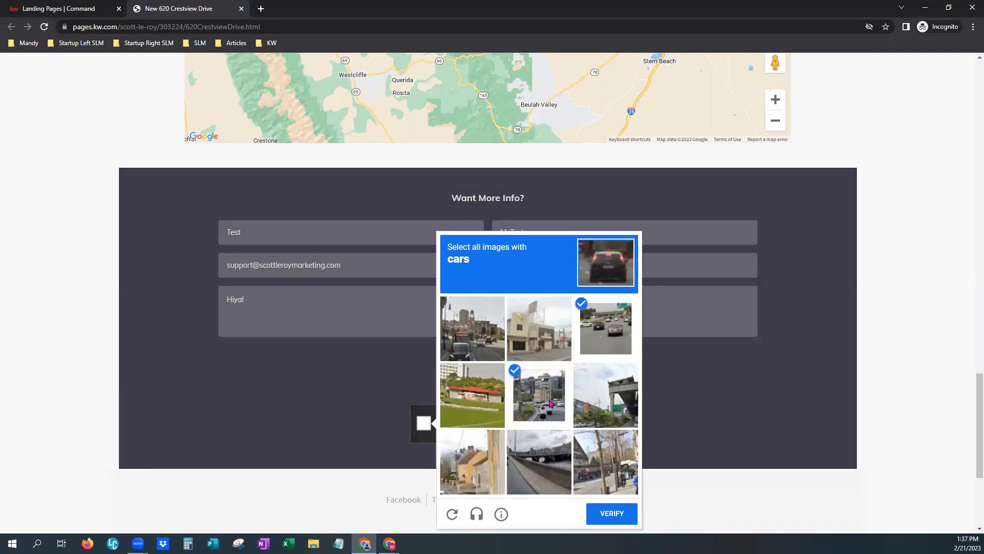
click(478, 355)
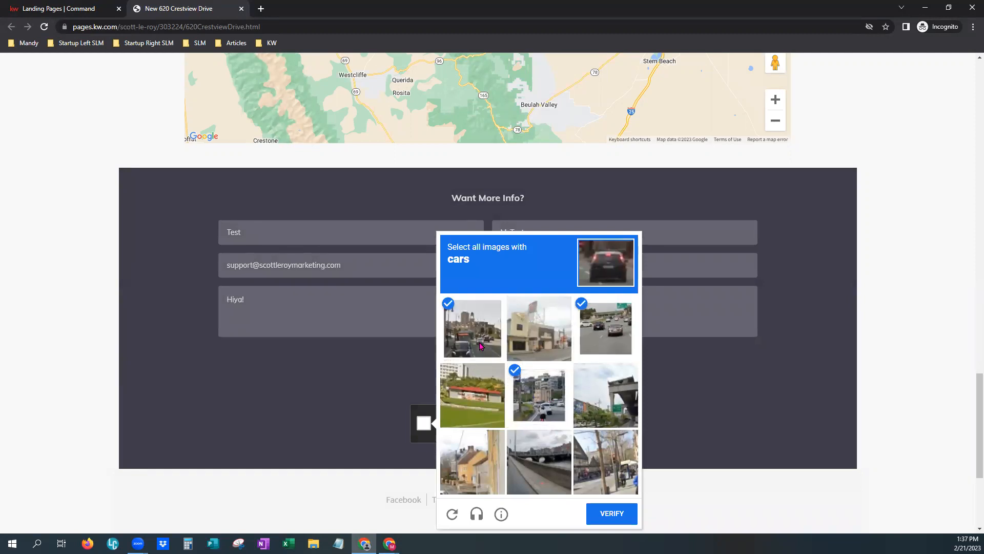
click(594, 515)
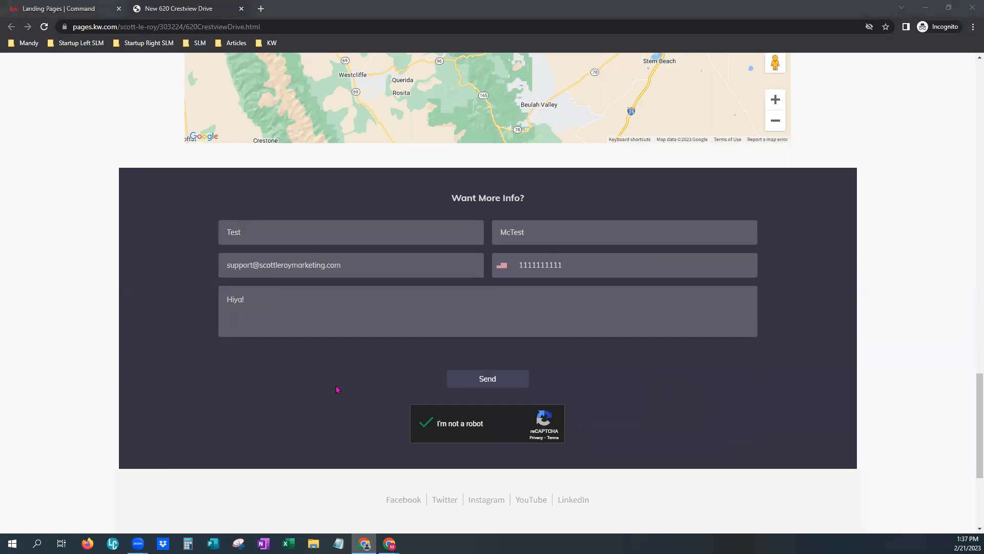
Send the form, replace the rejected phone number with a valid one, and resend the test lead.
click(504, 383)
click(589, 259)
drag(589, 259, 515, 263)
key(BackSpace)
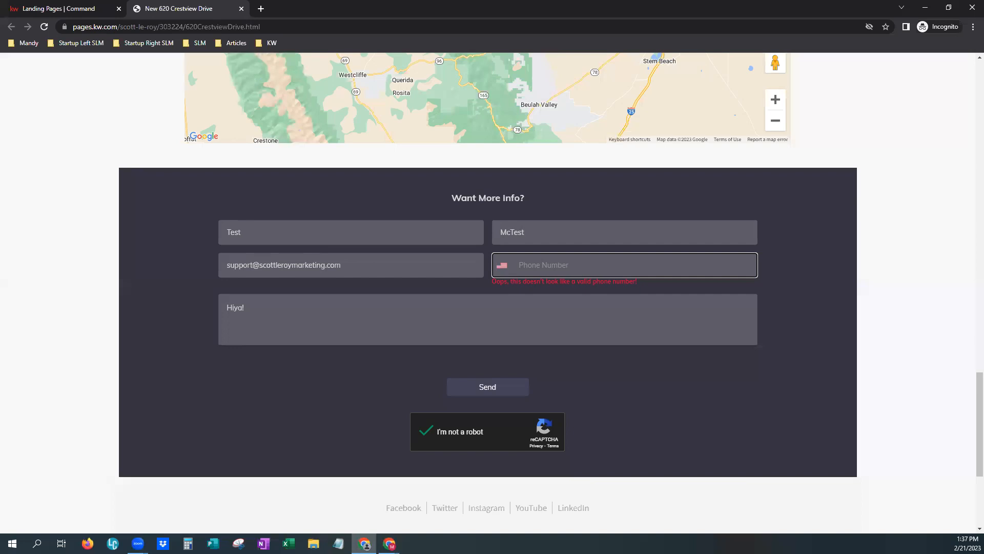
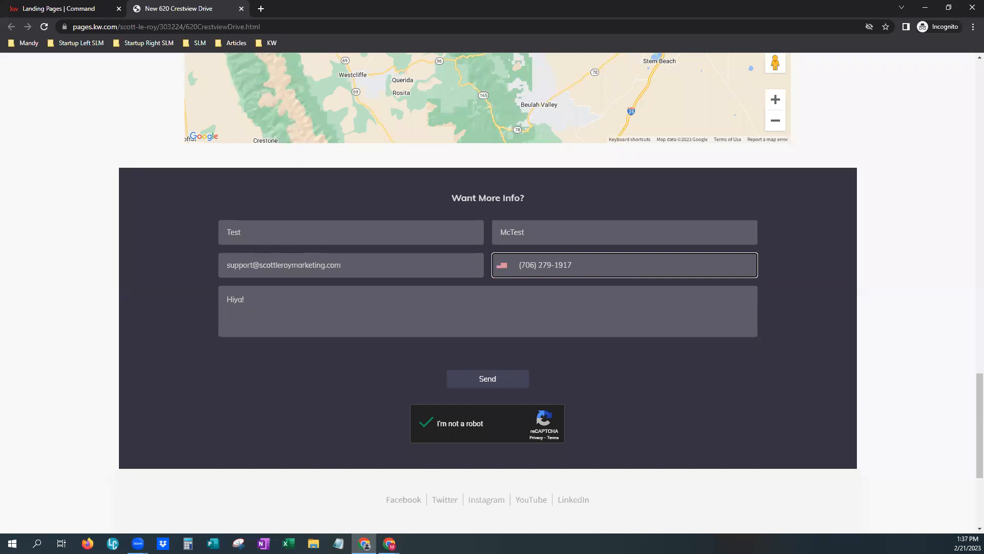
click(479, 379)
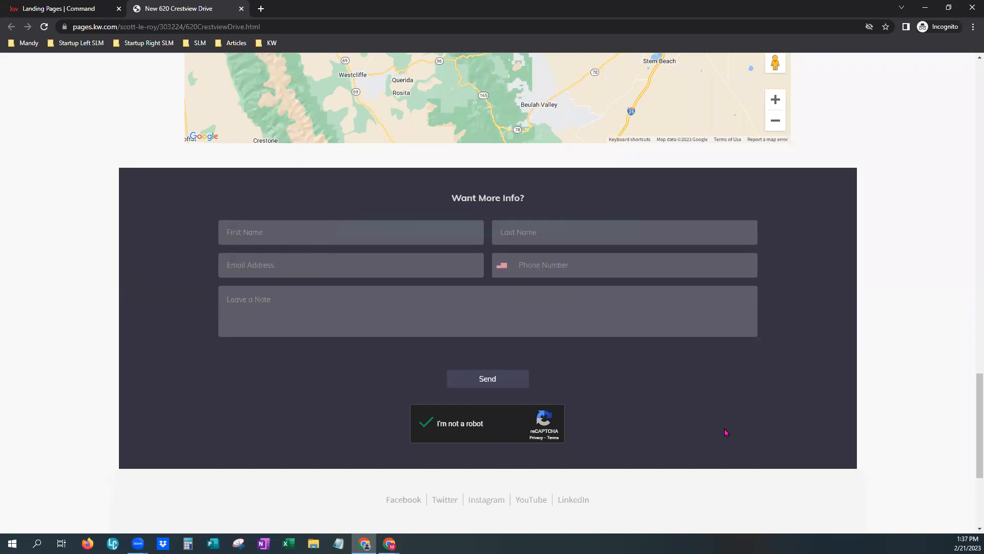
drag(369, 232, 567, 224)
Back on the Landing Pages tab, reload the list and open the notifications panel.
click(54, 7)
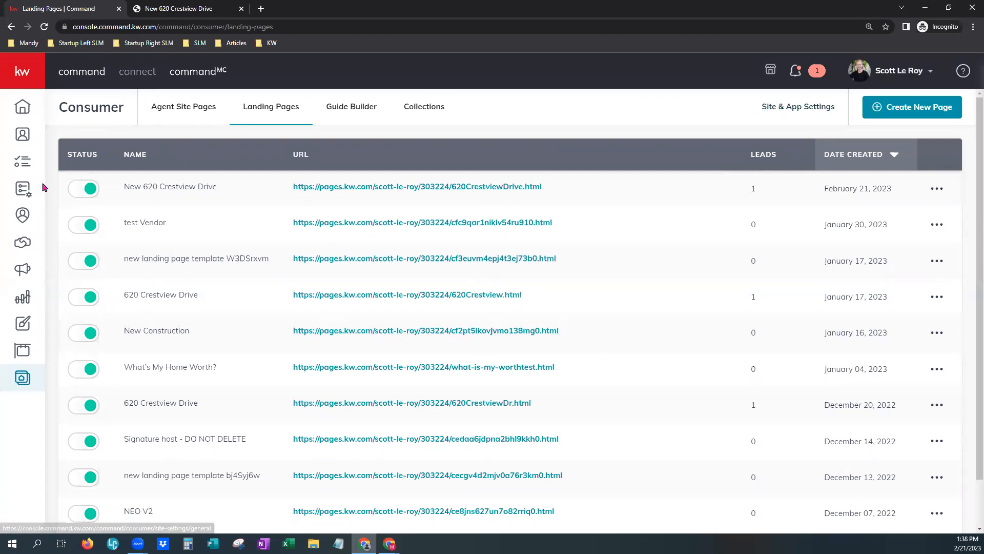
click(43, 28)
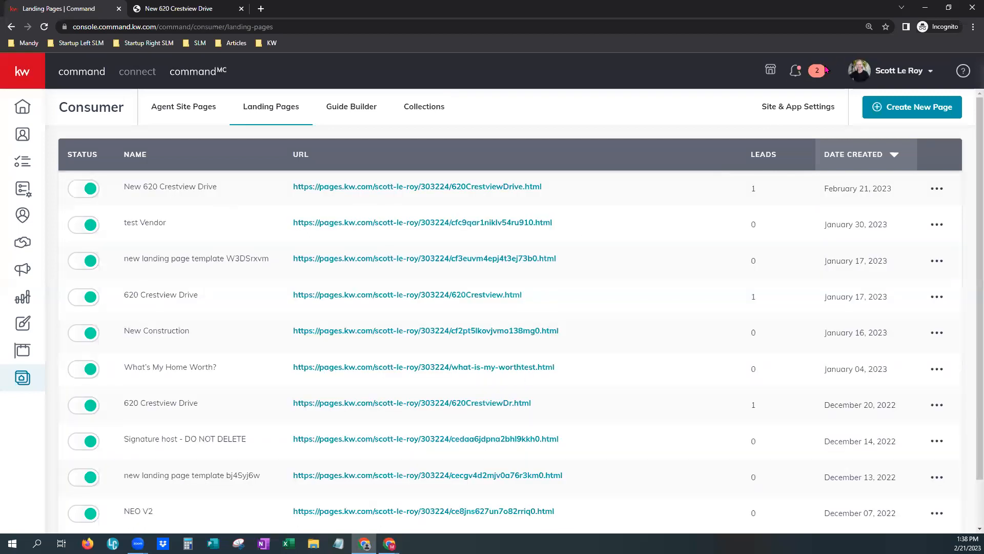
click(795, 73)
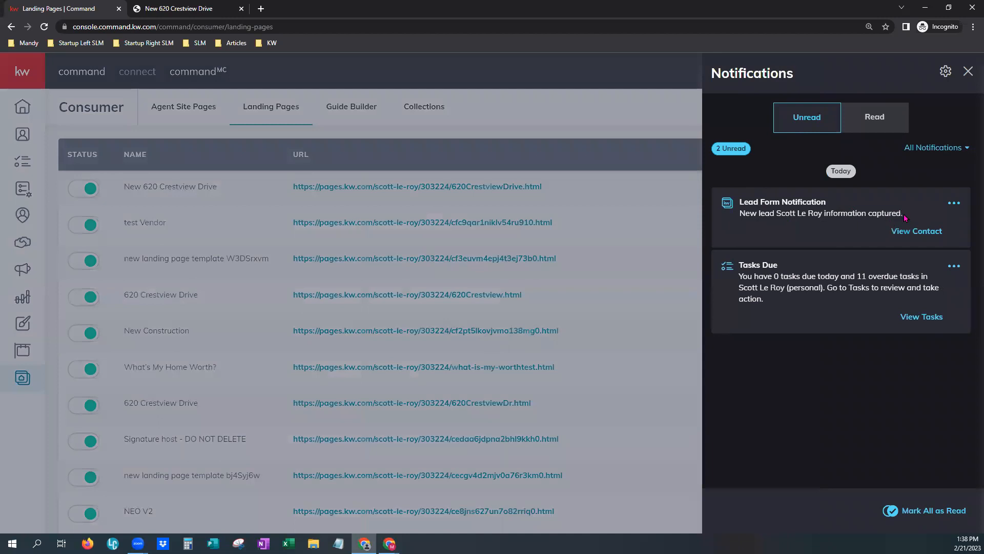
Open the test lead's contact record via View Contact on the Lead Form Notification.
click(928, 231)
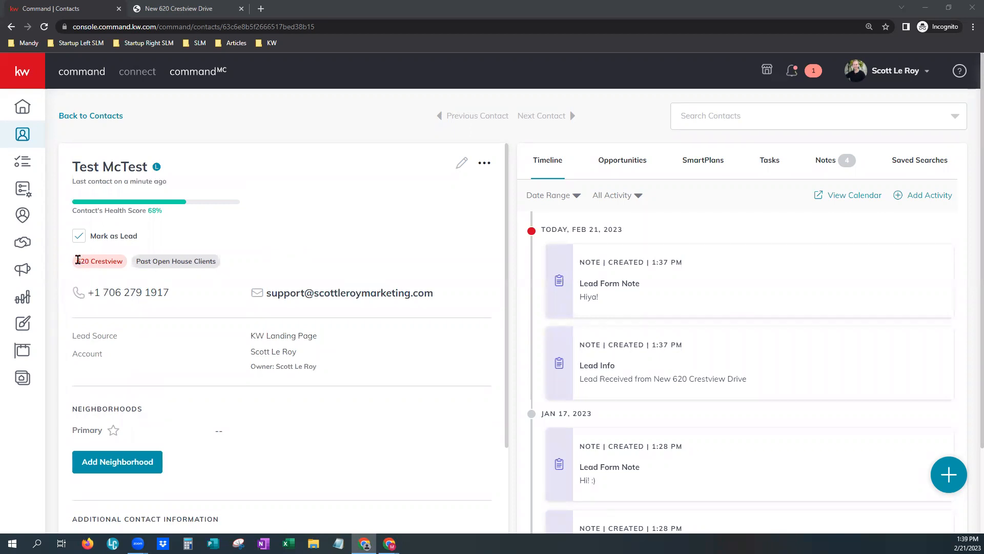
drag(77, 261, 126, 264)
click(428, 348)
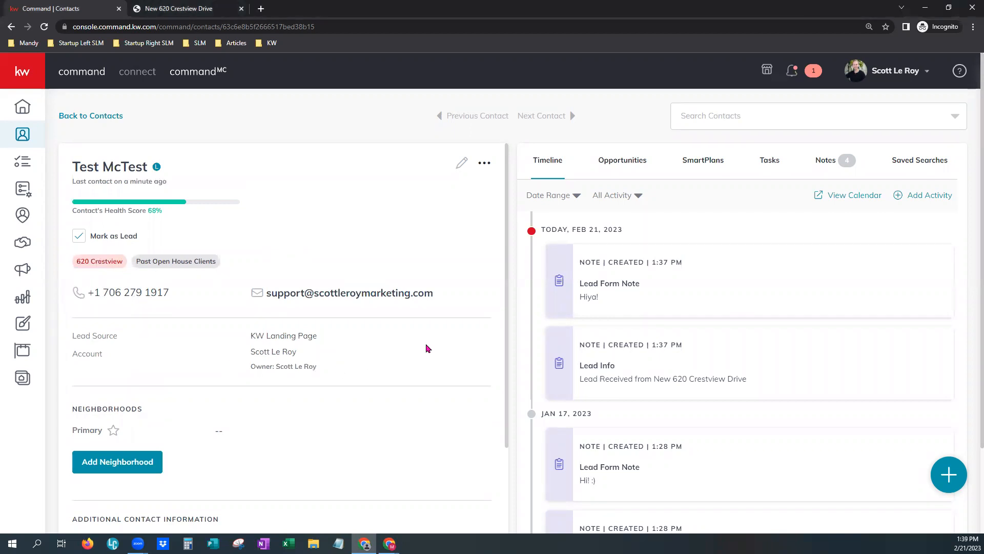
scroll(163, 256, down, 1)
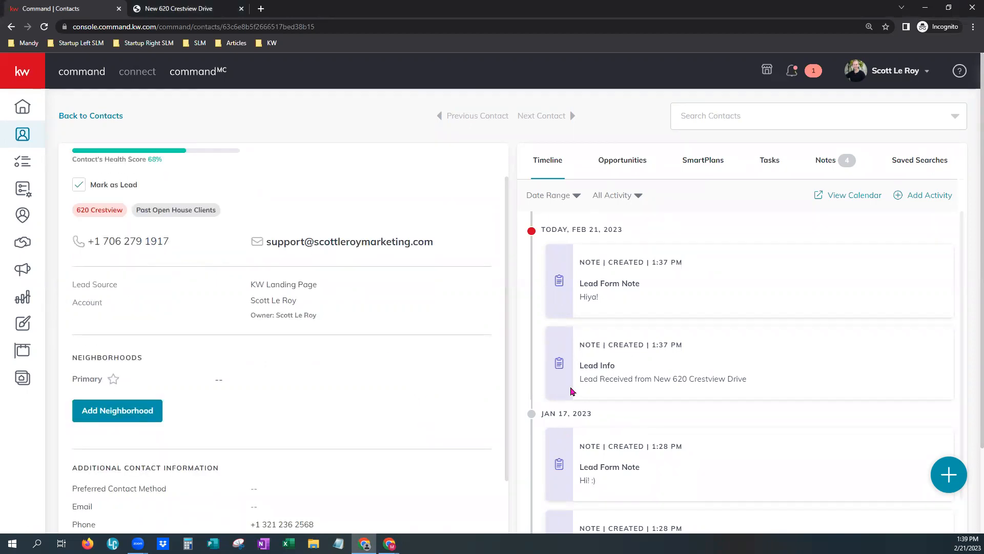
scroll(798, 429, down, 1)
scroll(798, 430, down, 3)
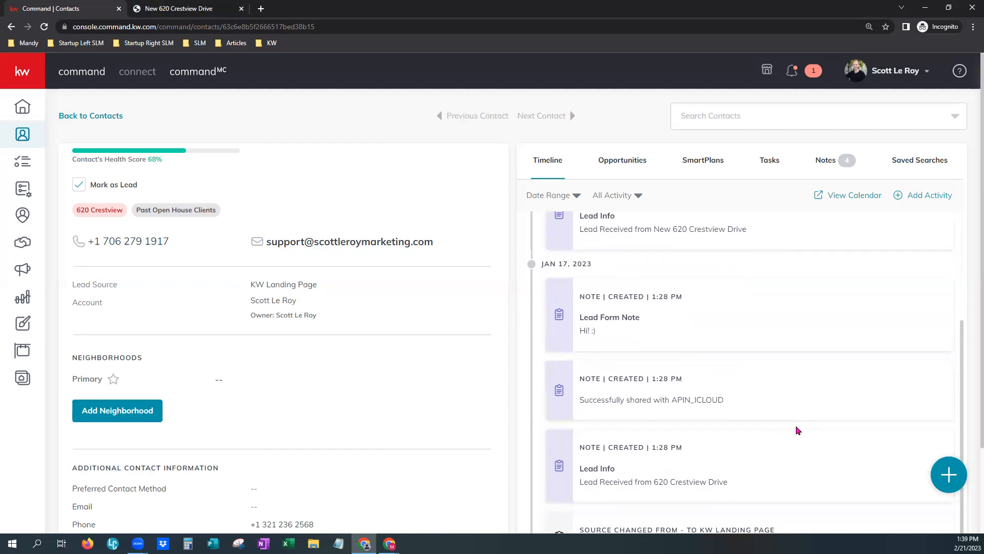
scroll(798, 430, up, 1)
scroll(798, 430, up, 2)
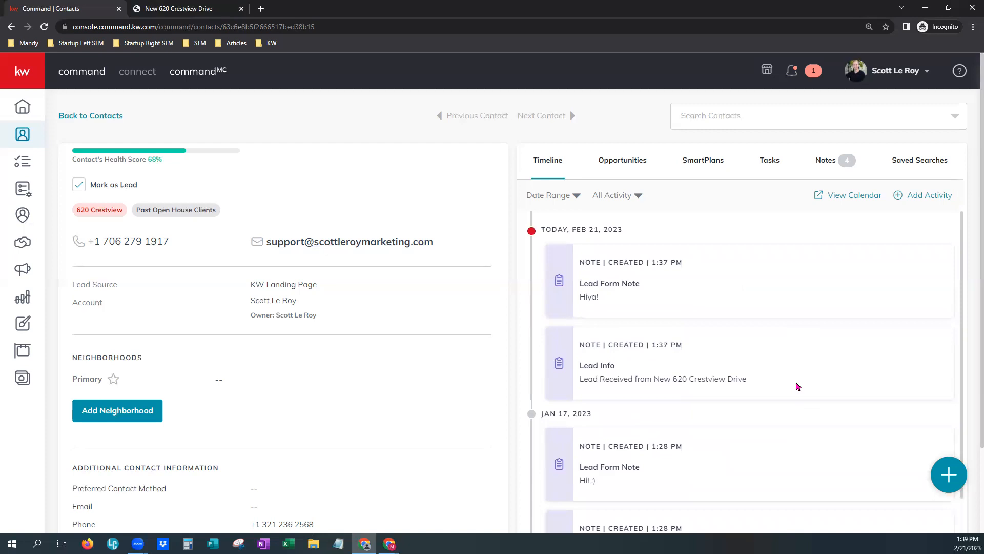
scroll(184, 287, up, 1)
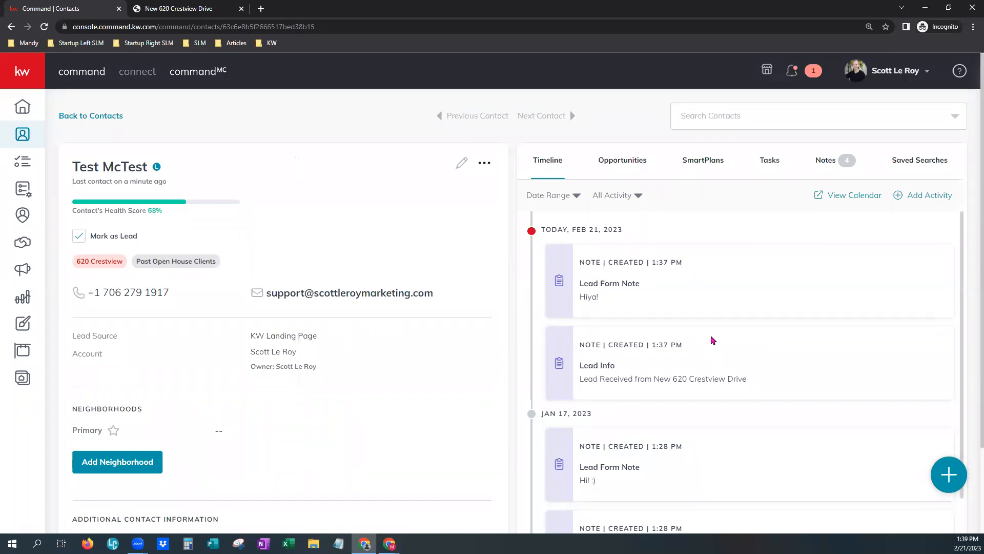
drag(564, 229, 637, 235)
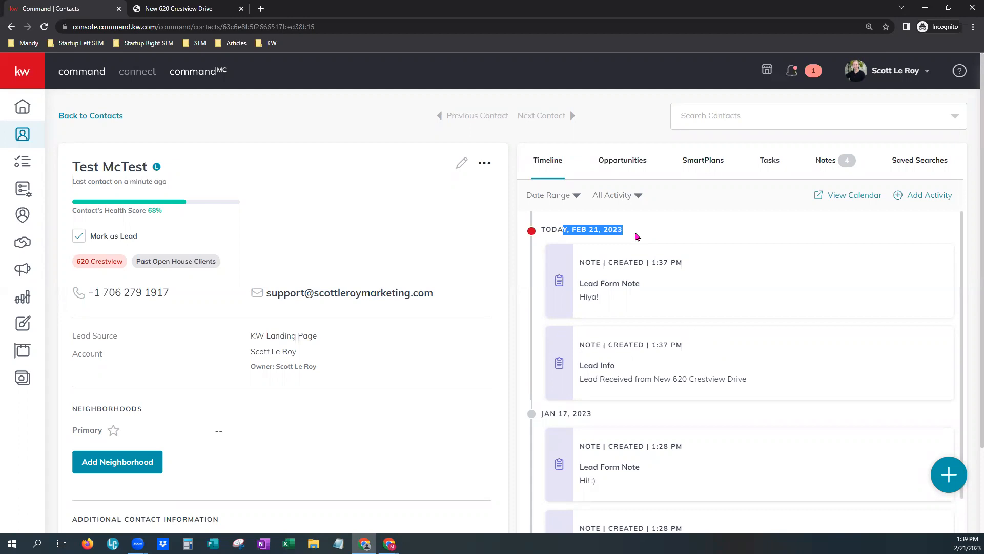
click(741, 385)
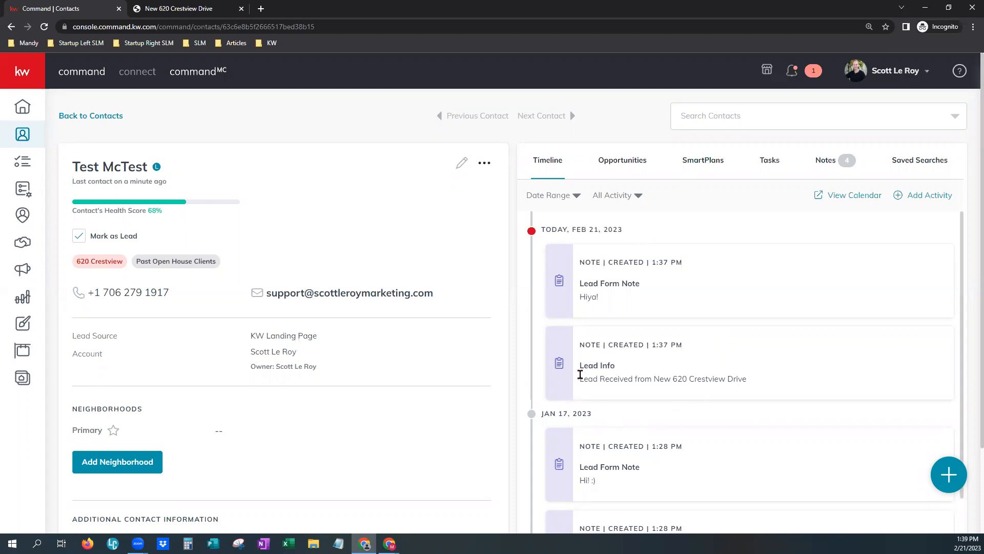